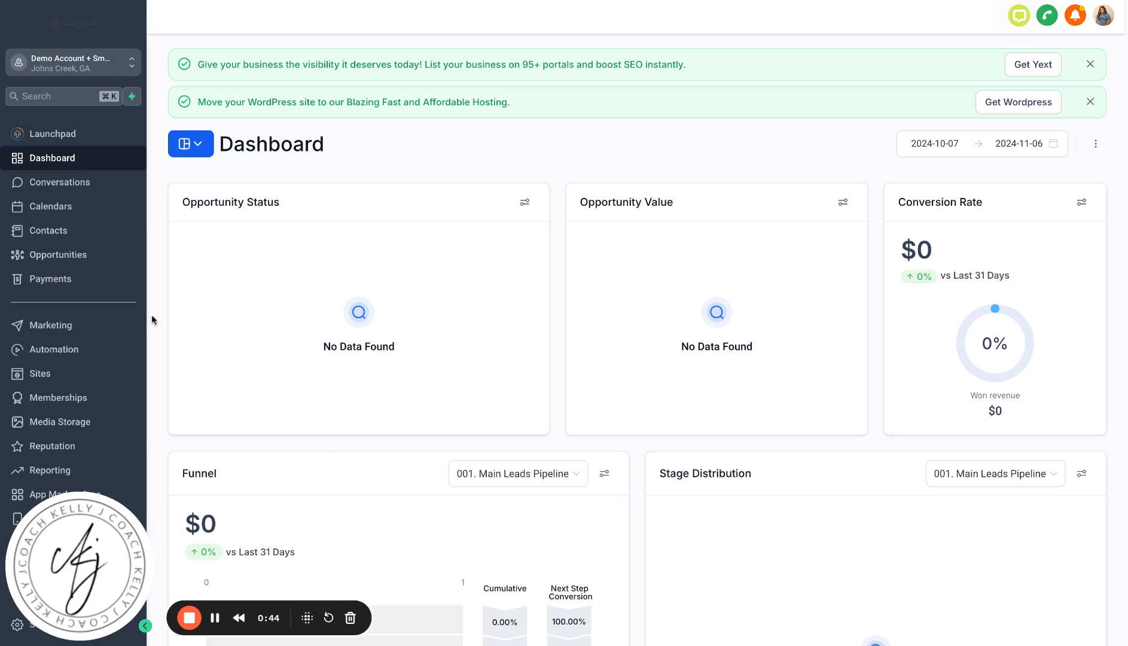
- Create a new quiz from the Quizzes builder in the Sites section
click(49, 381)
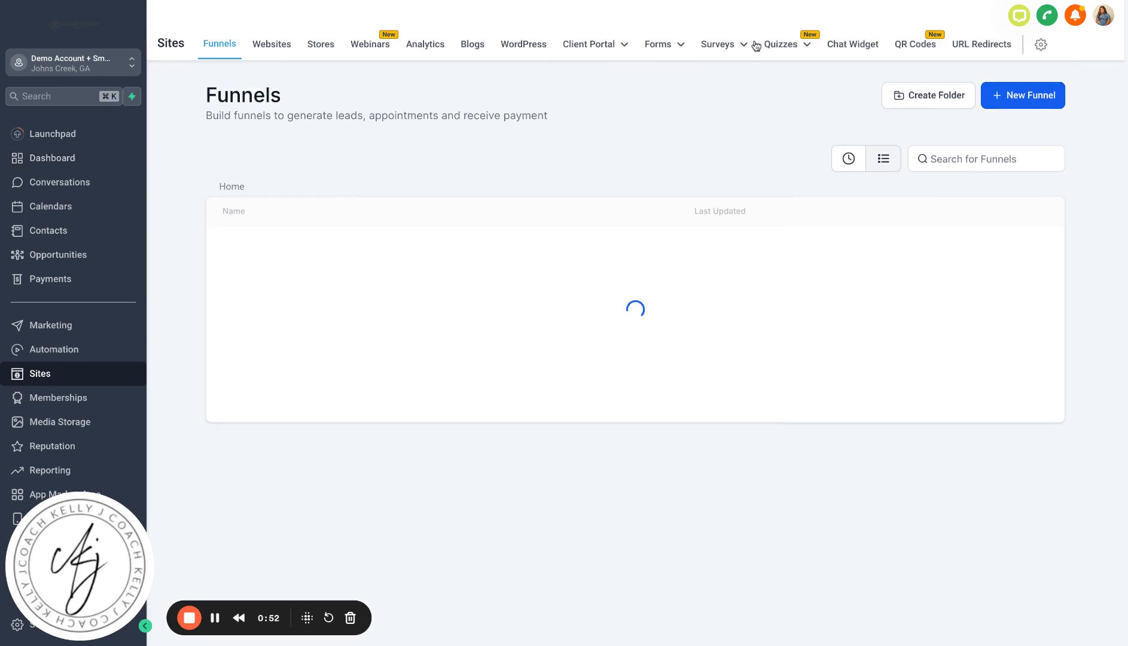
click(771, 46)
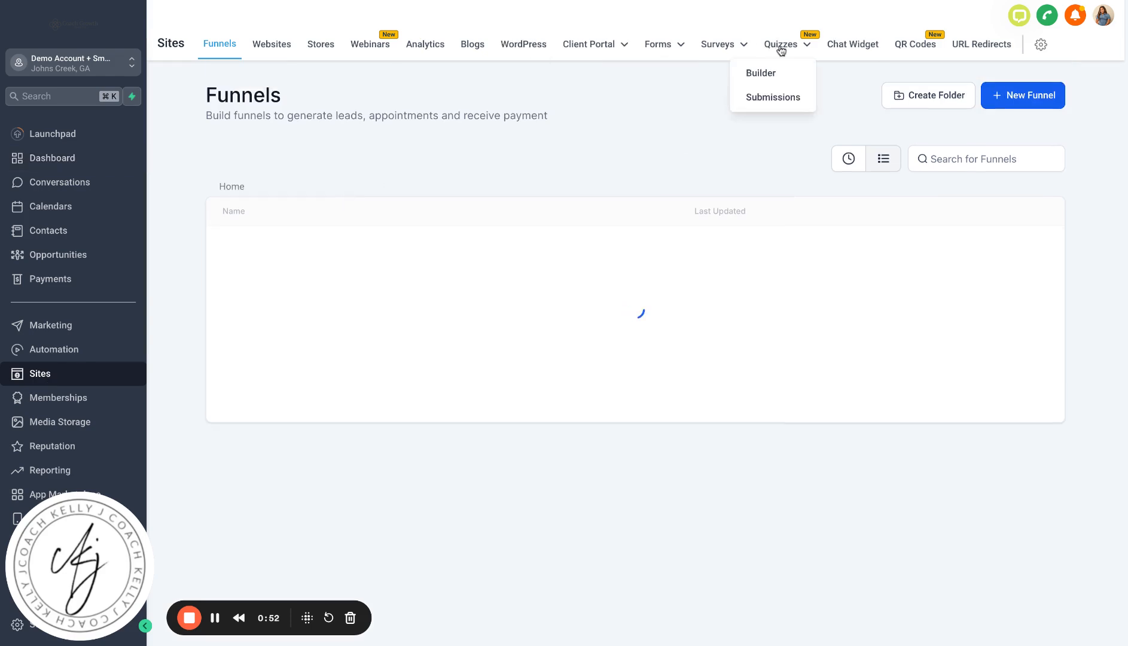
click(773, 77)
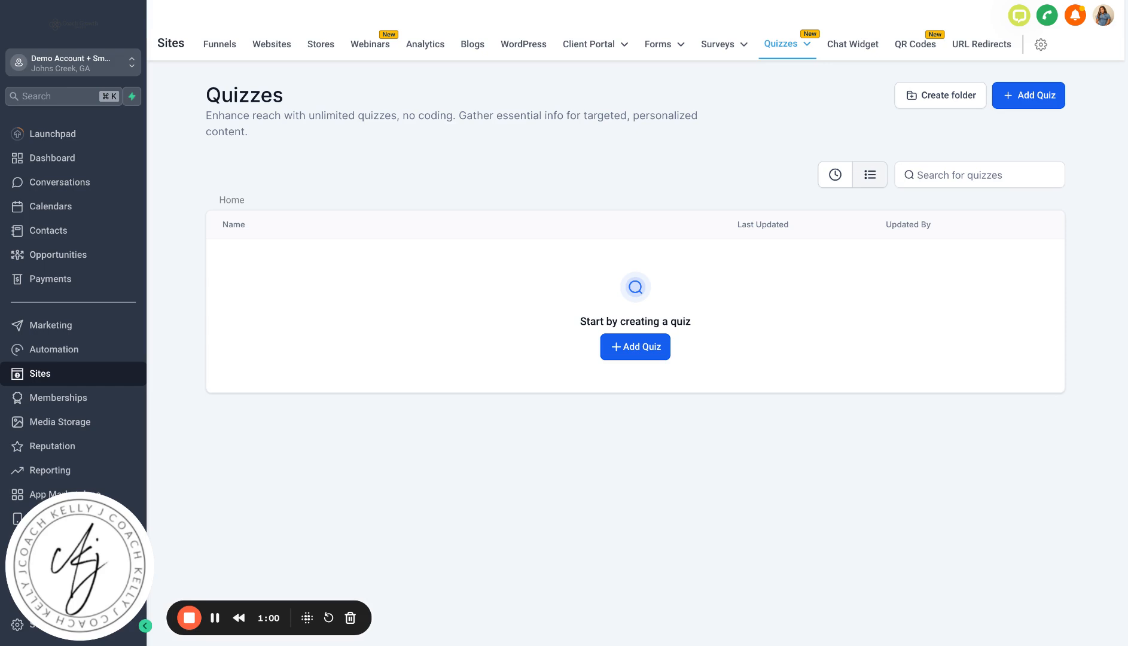
click(649, 351)
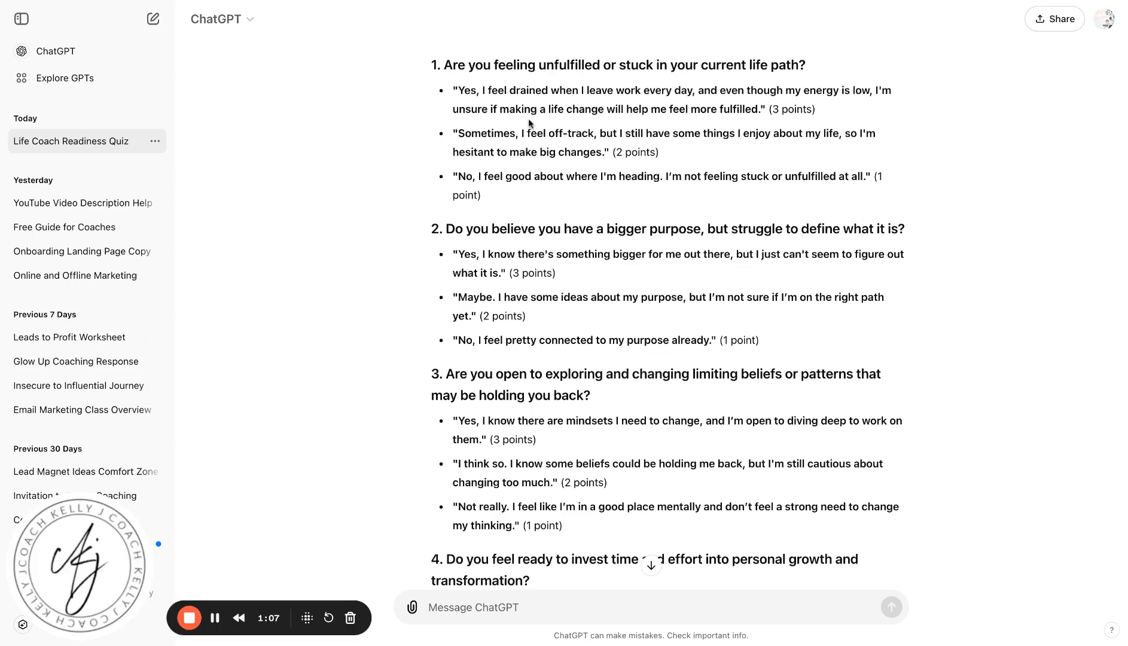
- Review the drafted quiz in the ChatGPT conversation and copy the suggested name "Are You Ready for Your Purpose Journey?"
scroll(529, 124, down, 8)
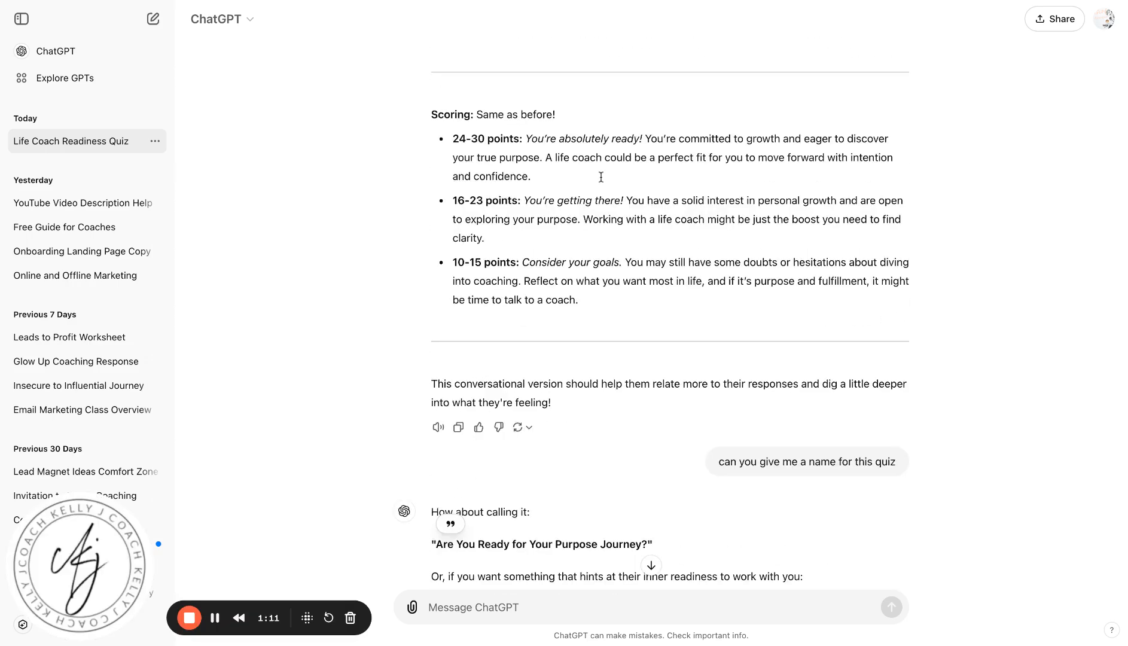
scroll(643, 562, up, 20)
scroll(670, 311, down, 2)
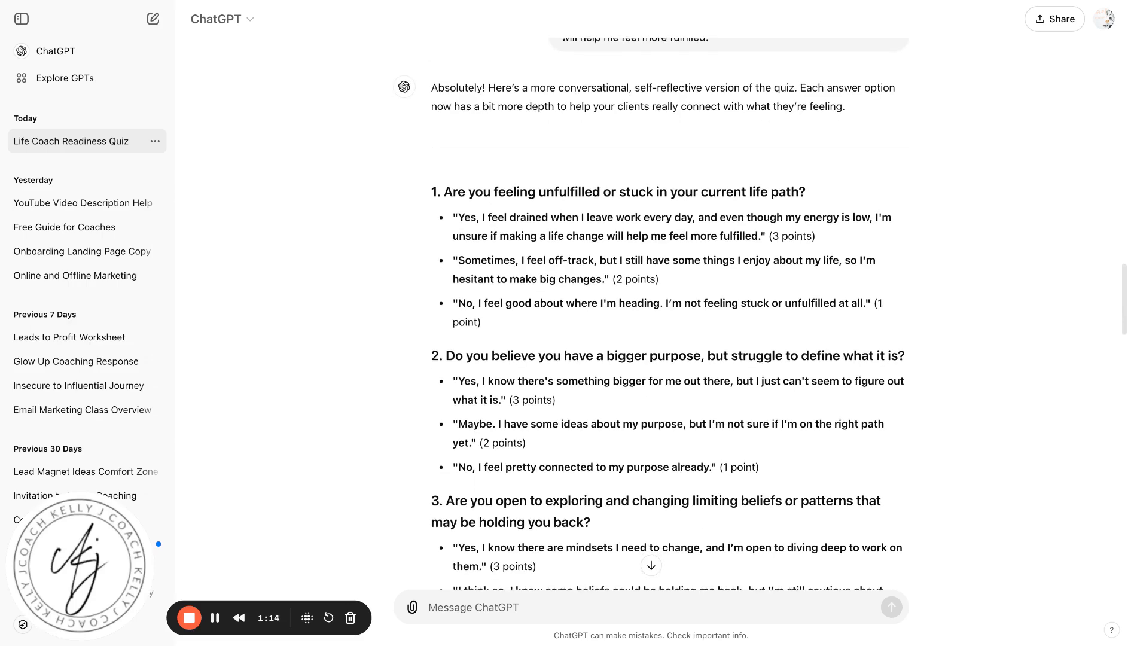
scroll(518, 4, down, 1)
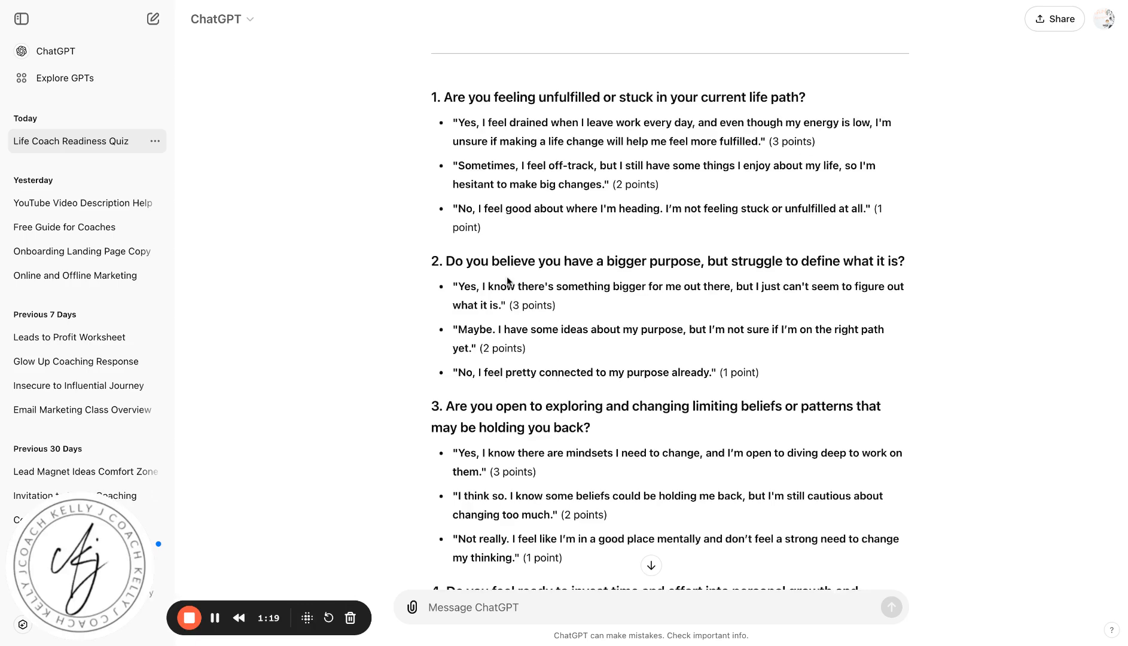
scroll(506, 284, down, 15)
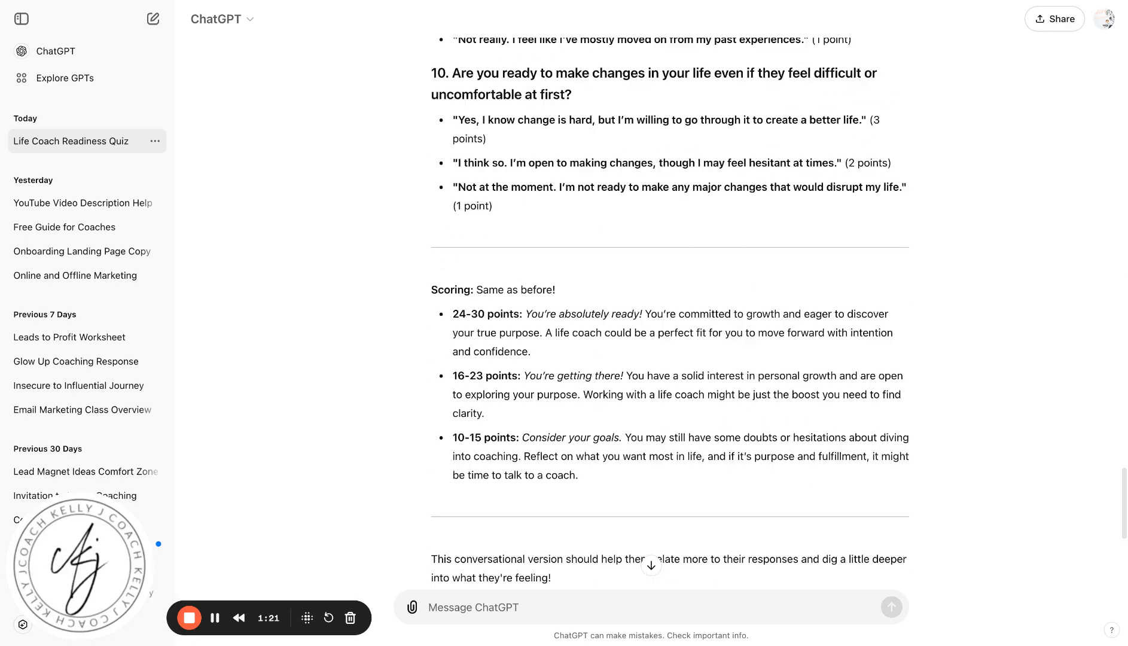
scroll(442, 311, down, 7)
drag(509, 326, 647, 326)
key(ctrl+c)
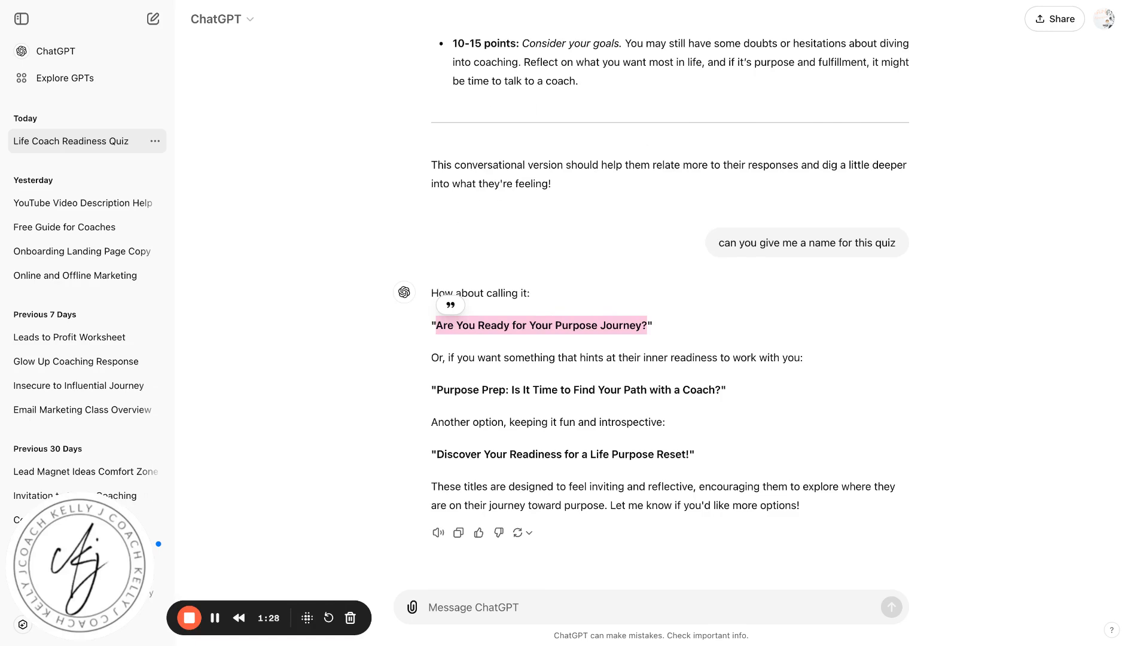
- Switch back to the quiz builder, rename the quiz "Are You Ready for Your Purpose Journey?" and save it
key(ctrl+Tab)
click(580, 18)
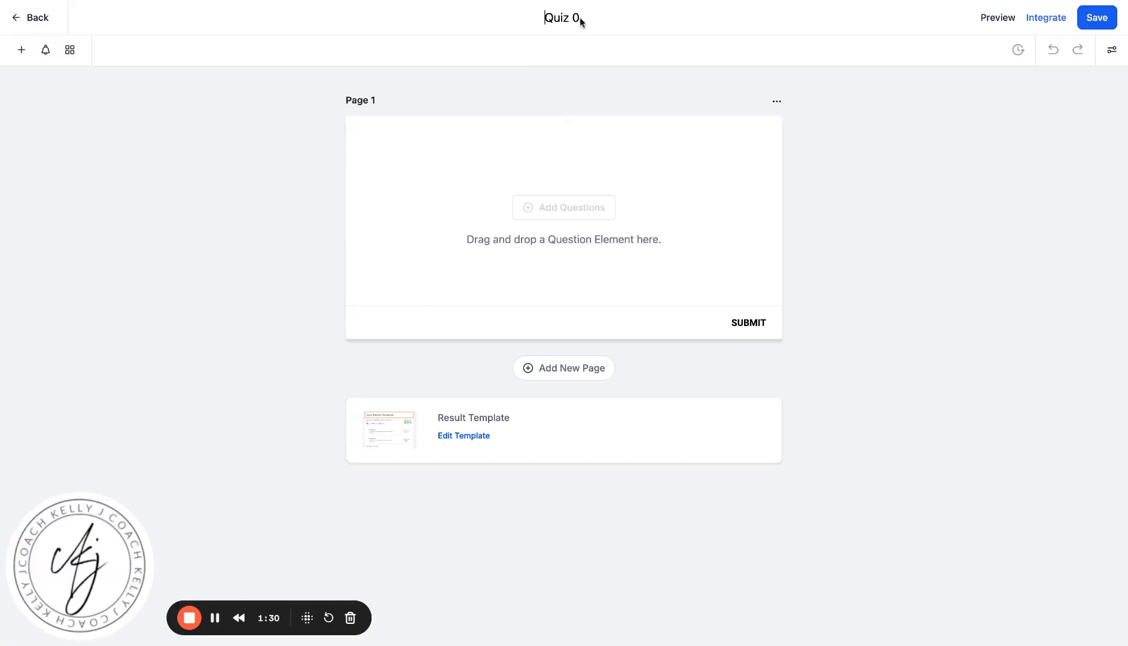
triple_click(570, 18)
key(ctrl+v)
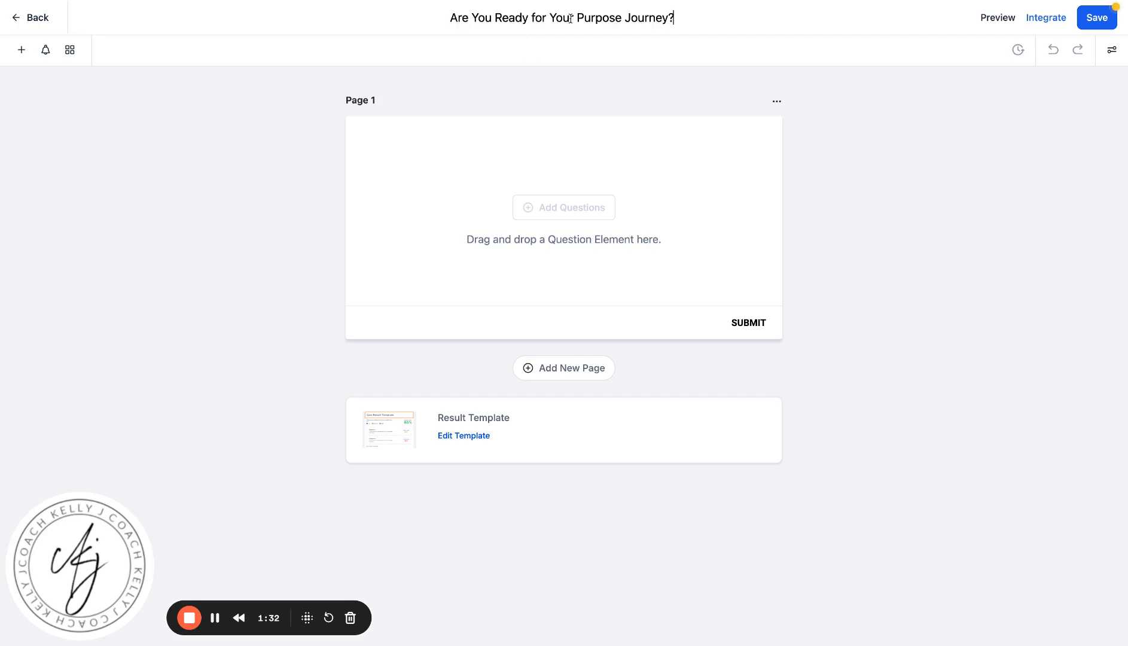
click(561, 76)
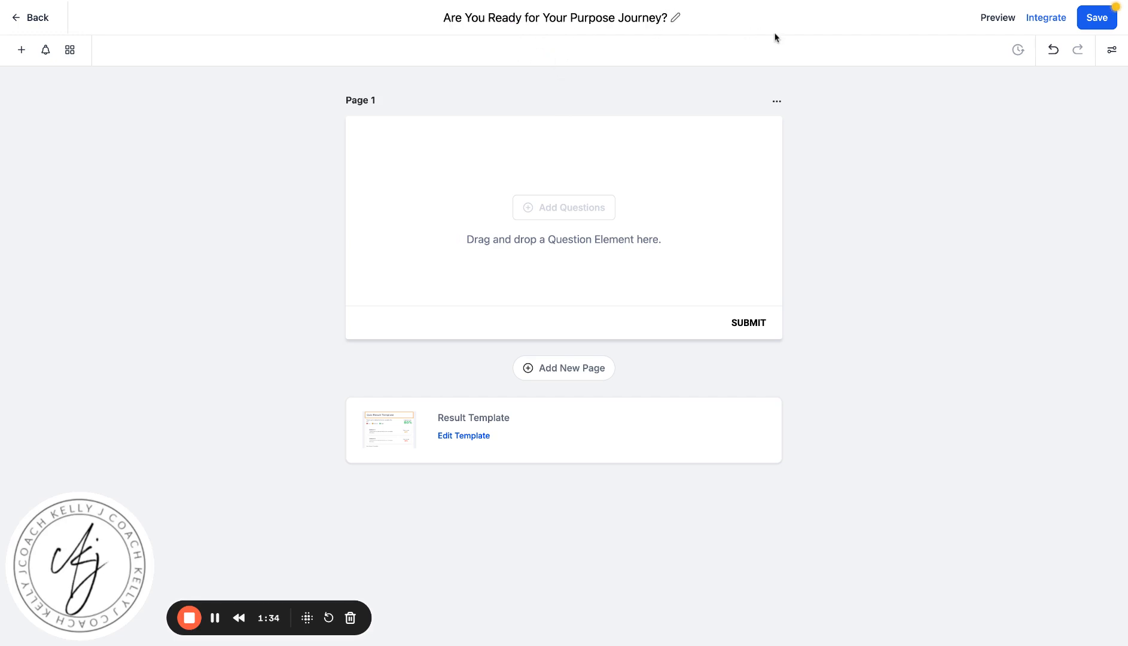
click(1103, 19)
- Add a customized Text element to Page 1 of the quiz
click(21, 52)
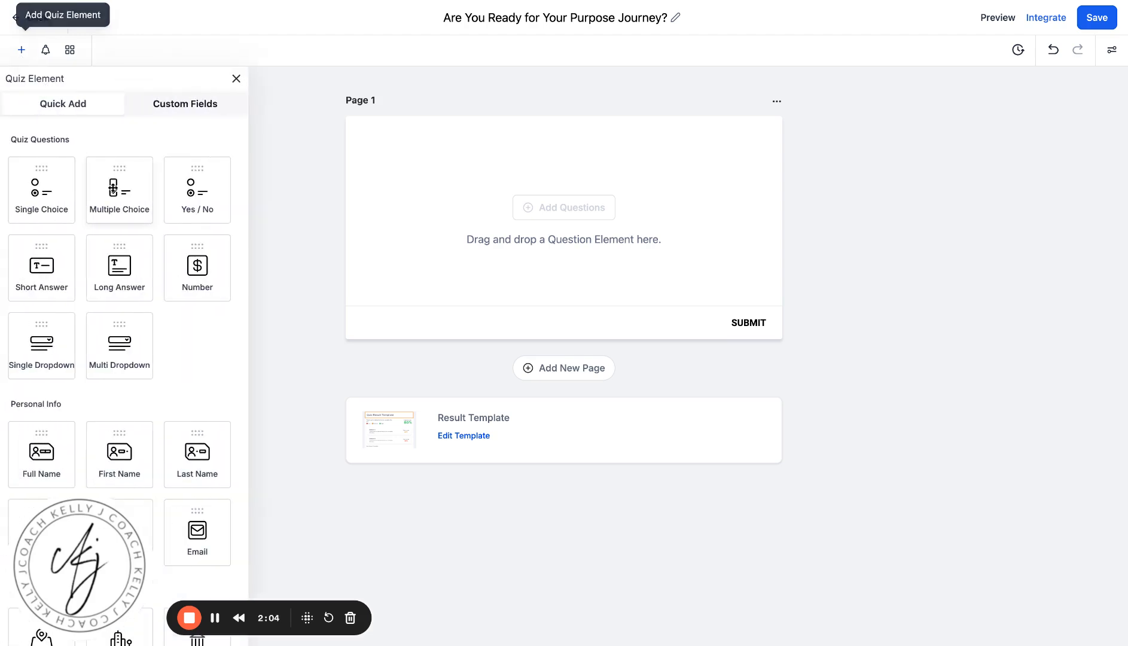
scroll(101, 411, down, 2)
scroll(102, 411, down, 5)
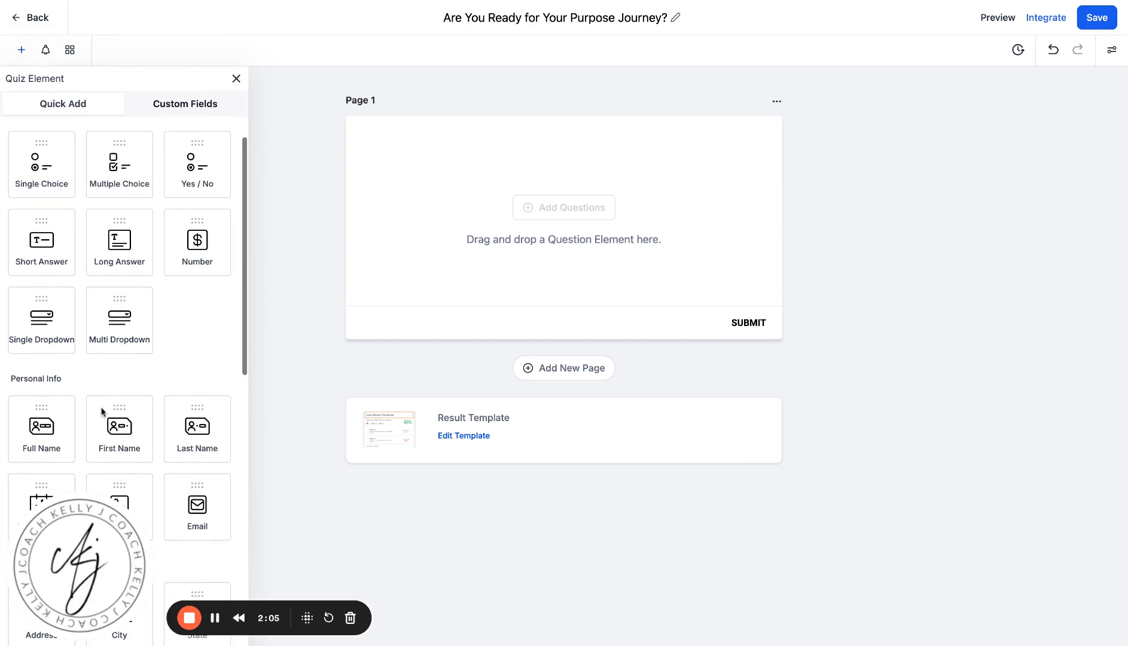
scroll(102, 412, down, 7)
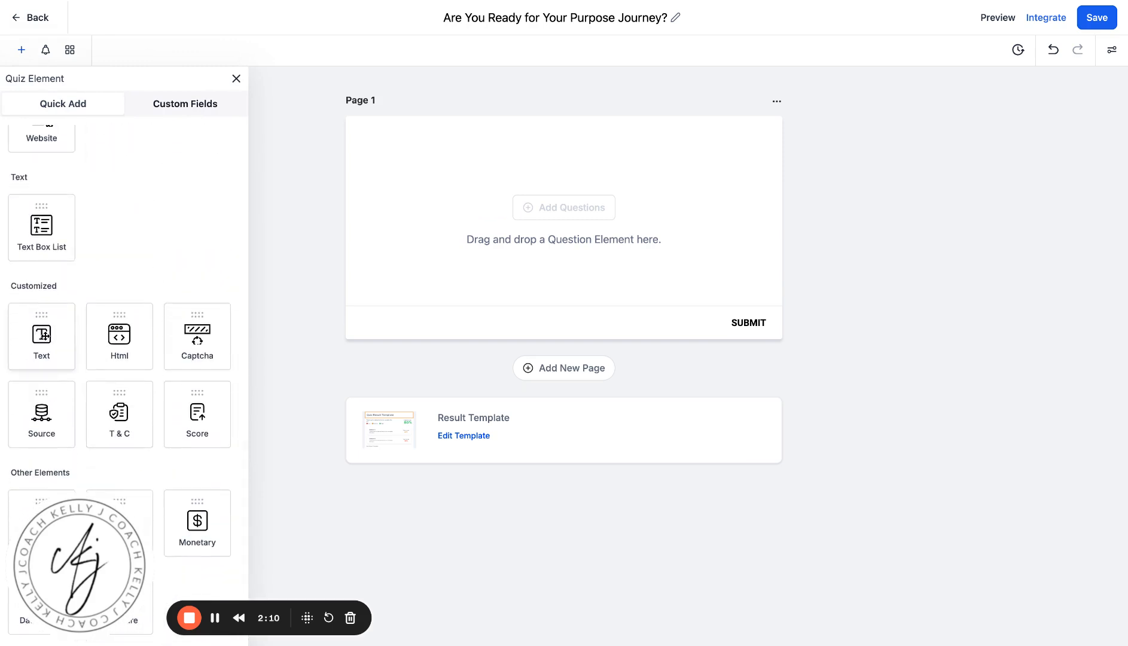
click(35, 337)
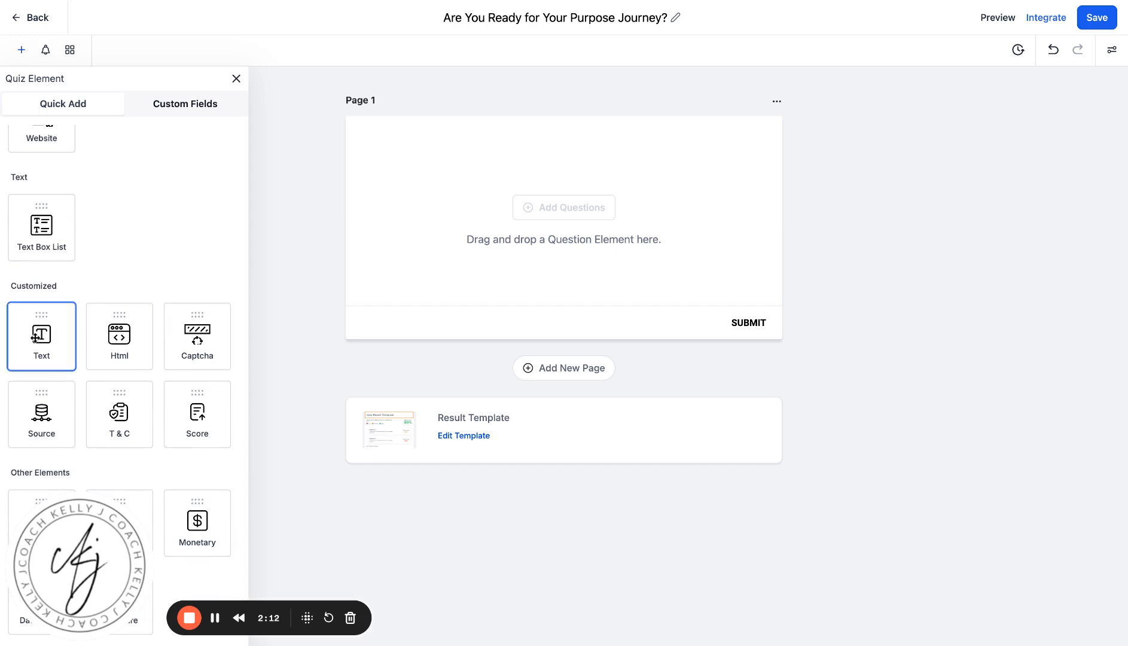
drag(34, 338, 496, 222)
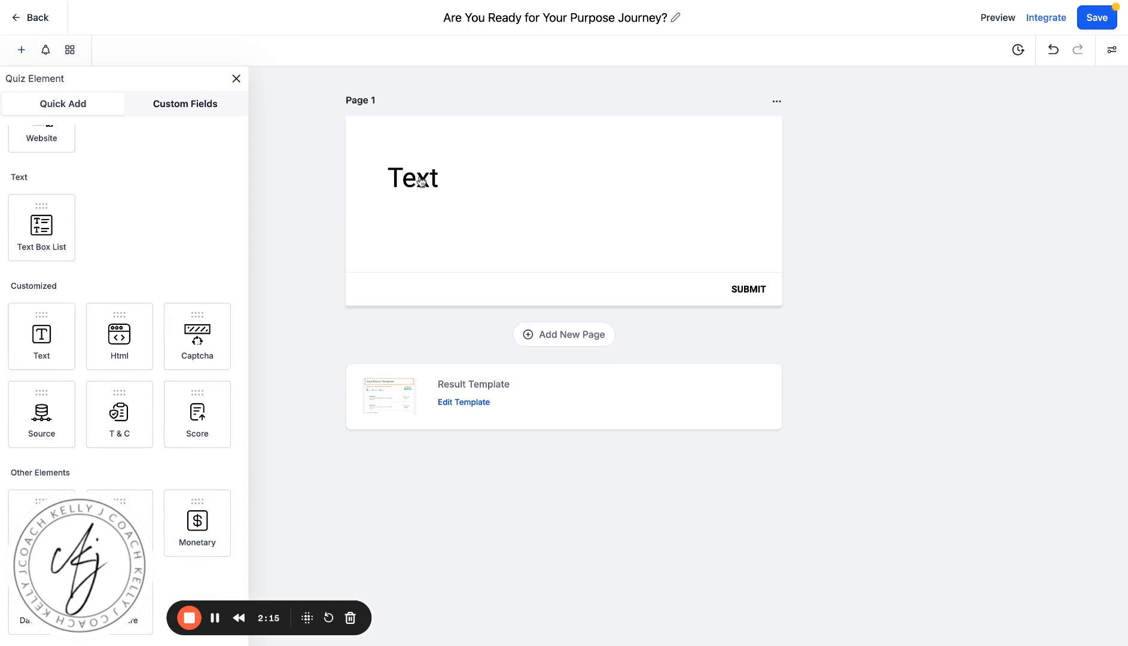
- Ask ChatGPT to write a welcome message for the quiz's first page, explaining why it was created and that people must enter their info to start
click(577, 1)
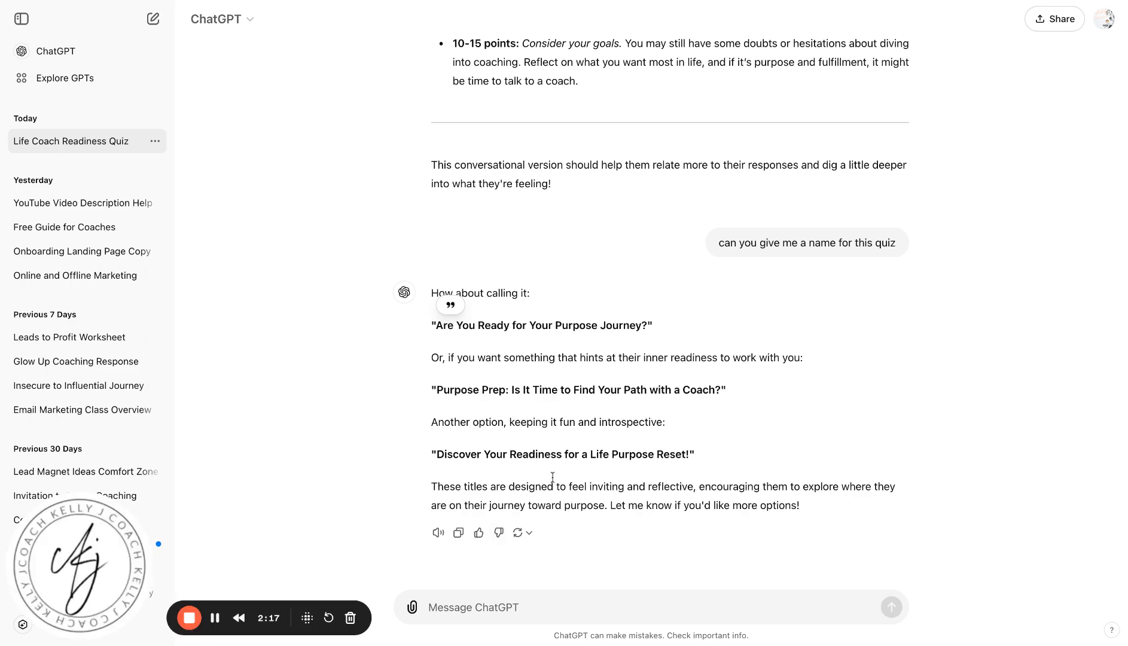
click(470, 604)
text(write me)
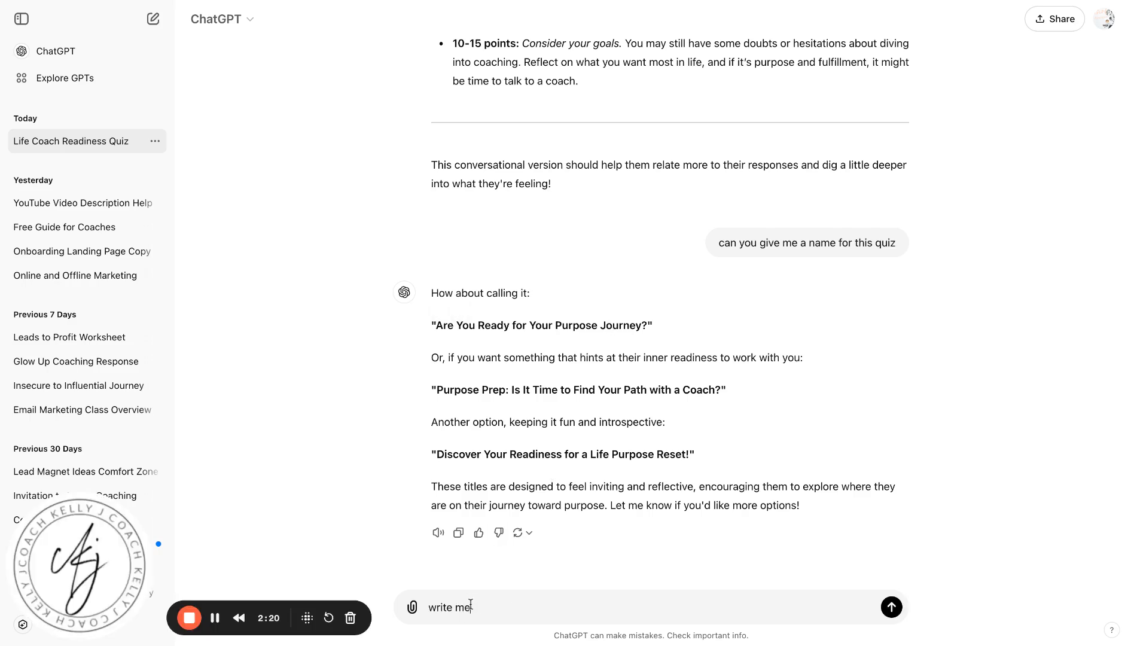
text( a welcome message for the first)
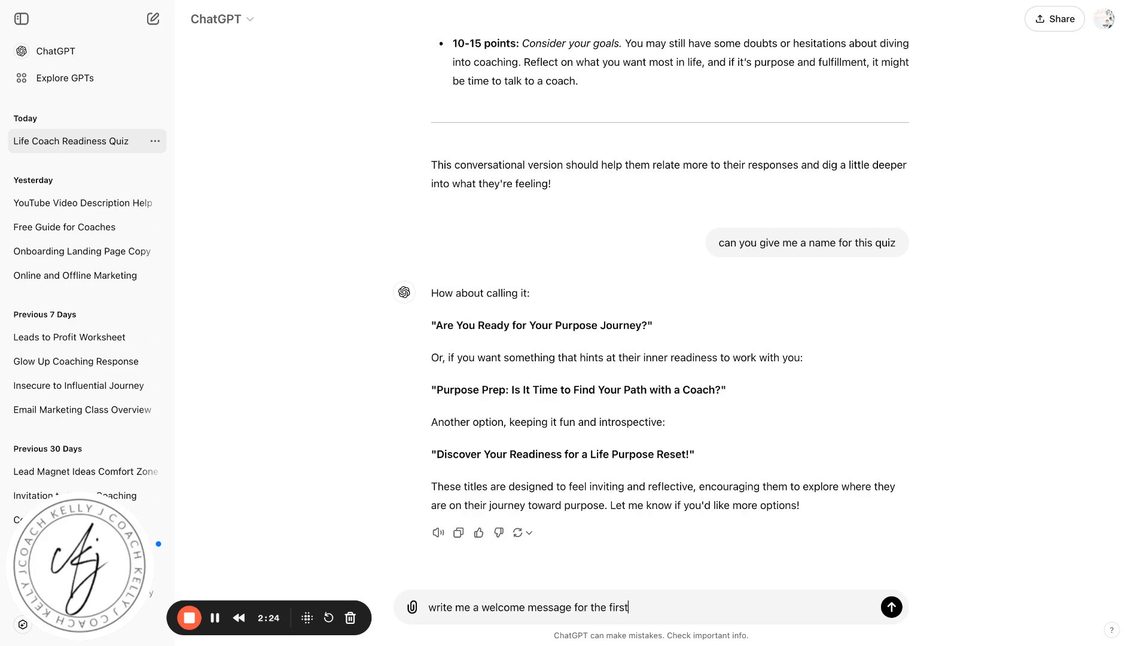
text( page of this quiz that lets )
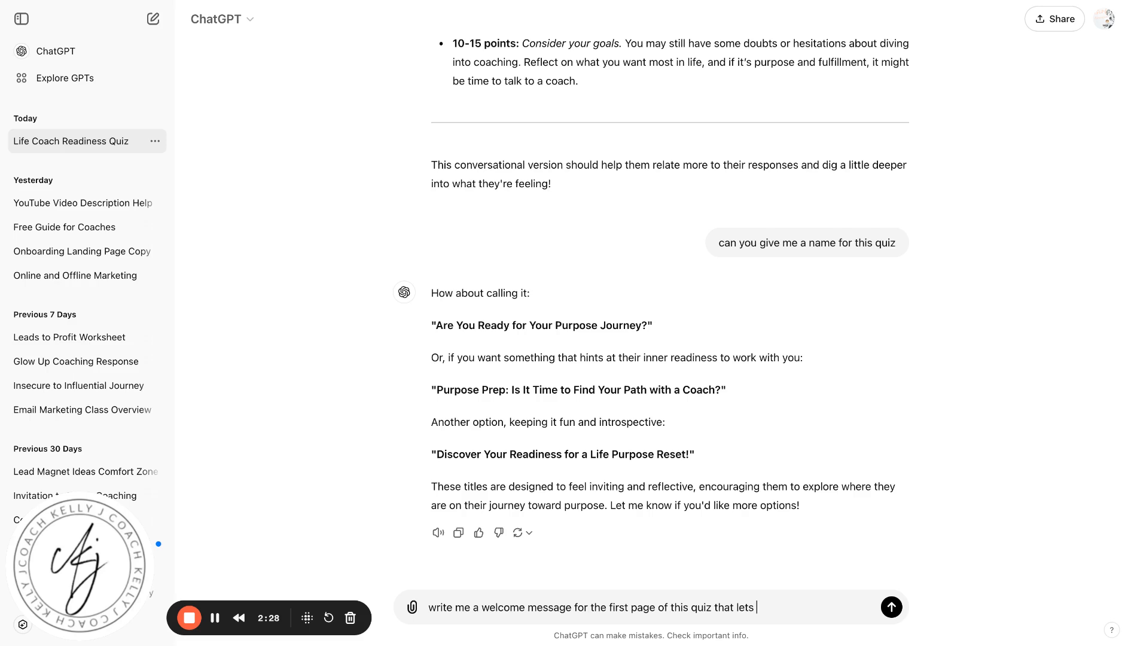
text(people know what they qui)
key(BackSpace)
key(BackSpace)
key(BackSpace)
key(BackSpace)
key(BackSpace)
key(BackSpace)
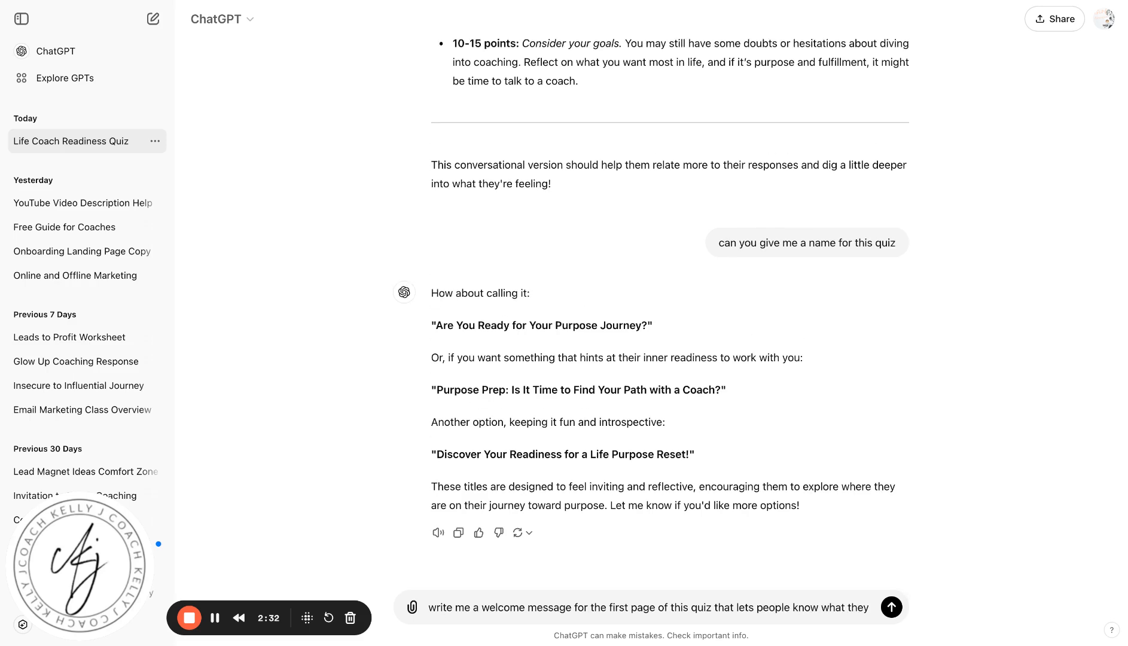
text(is quiz w)
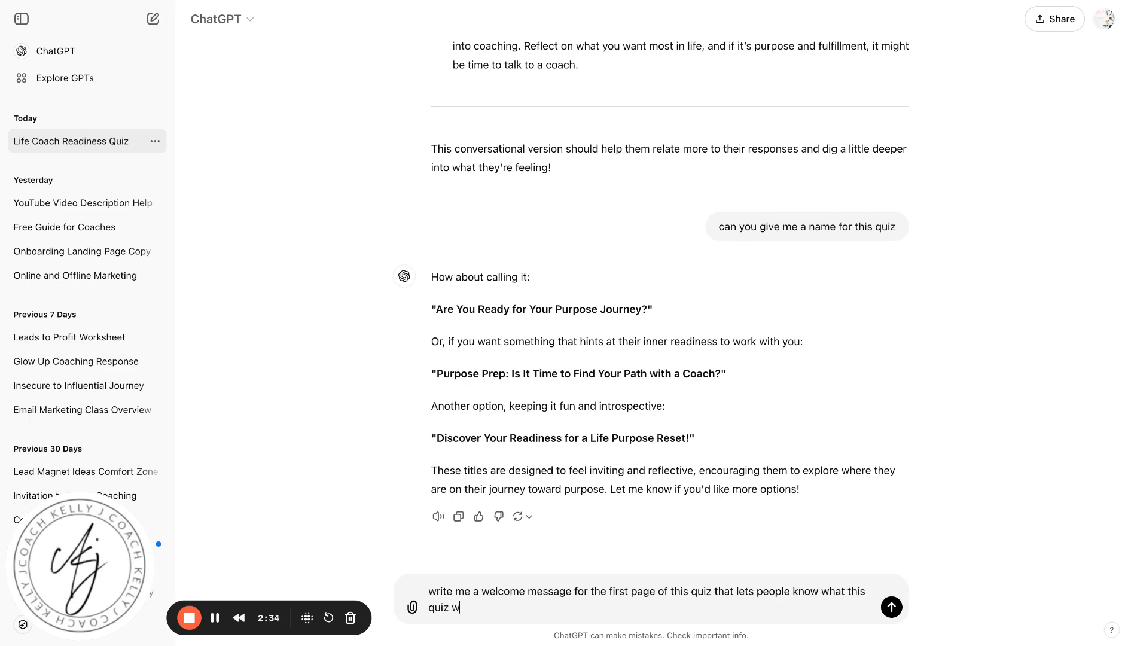
text(as created for and lets them)
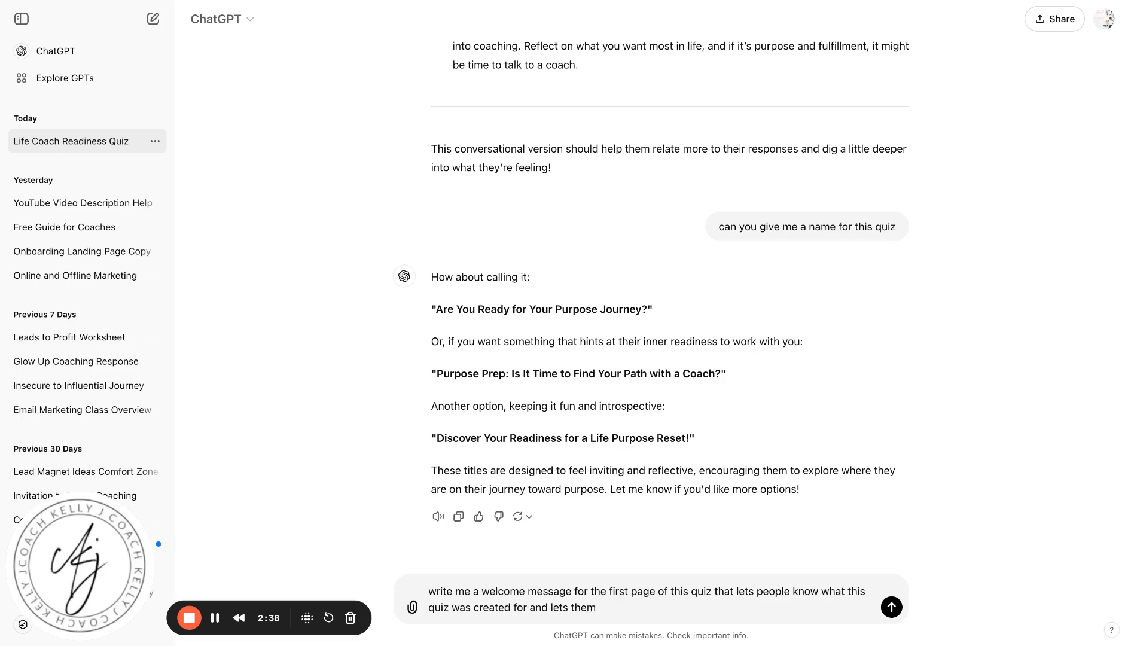
text( know that they will need to enter )
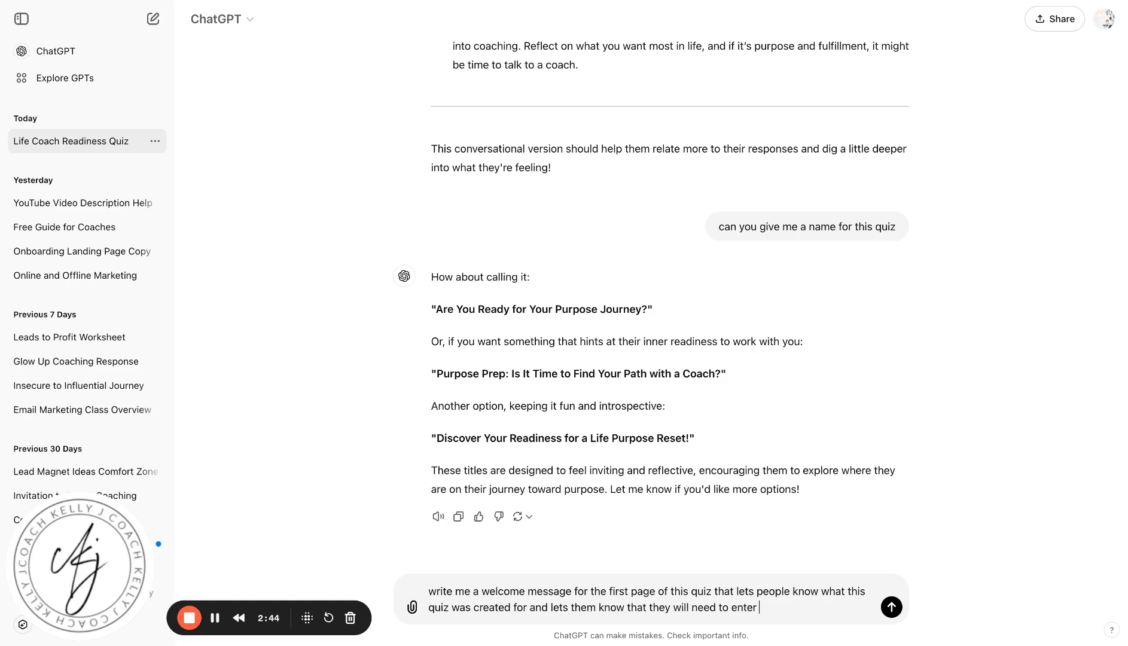
text(their info to get started.)
key(Return)
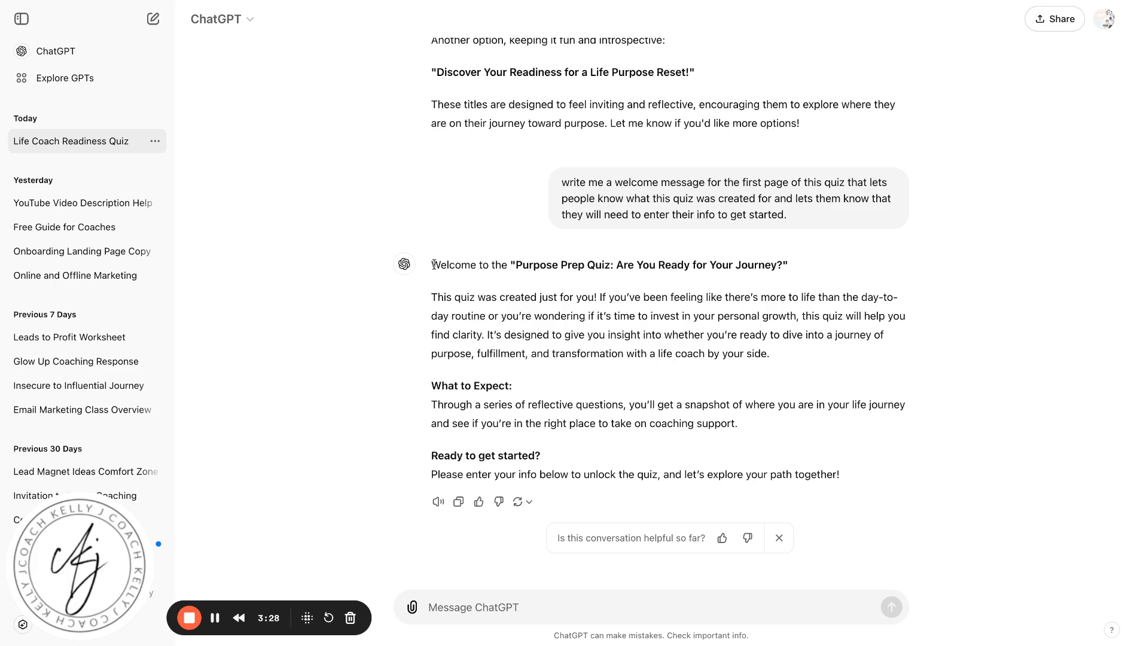
- Copy the whole generated welcome message from ChatGPT and replace the placeholder in the quiz's Page 1 text element with it
mouse_move(434, 264)
mouse_down()
mouse_move(492, 297)
mouse_move(542, 461)
mouse_up()
drag(433, 265, 434, 265)
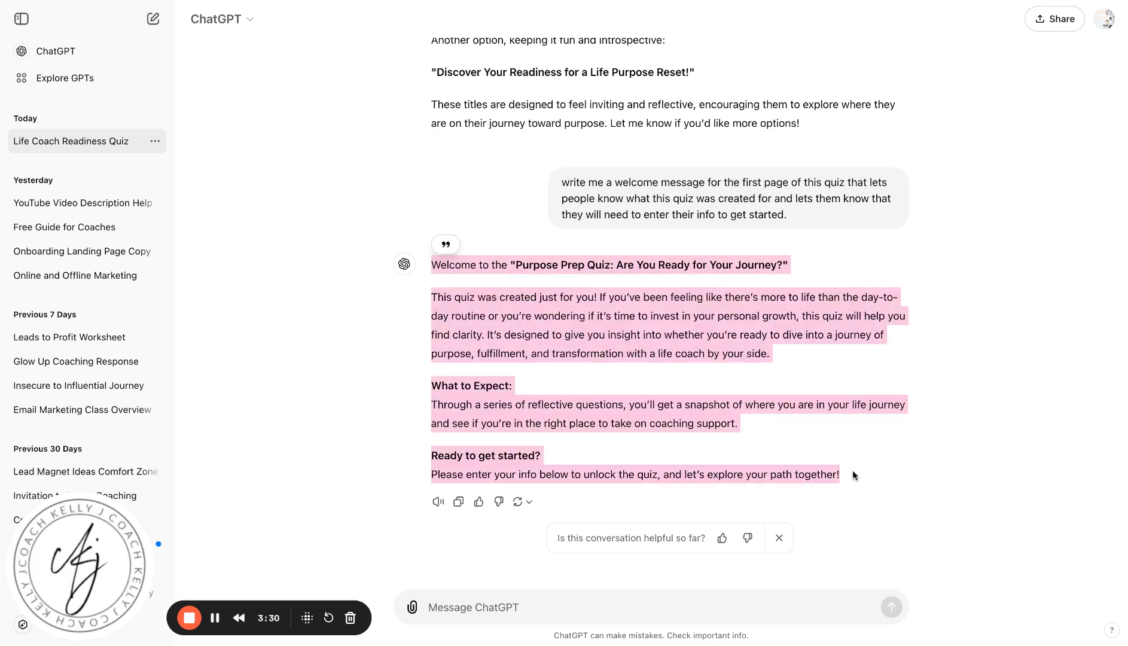
click(443, 1)
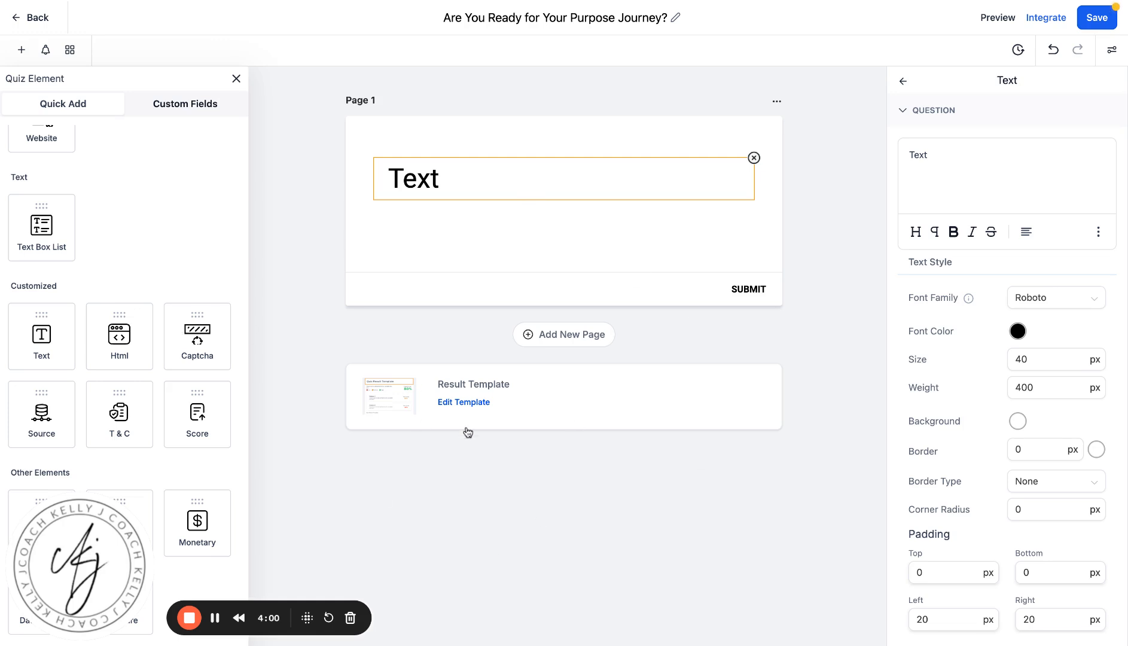
scroll(105, 271, up, 10)
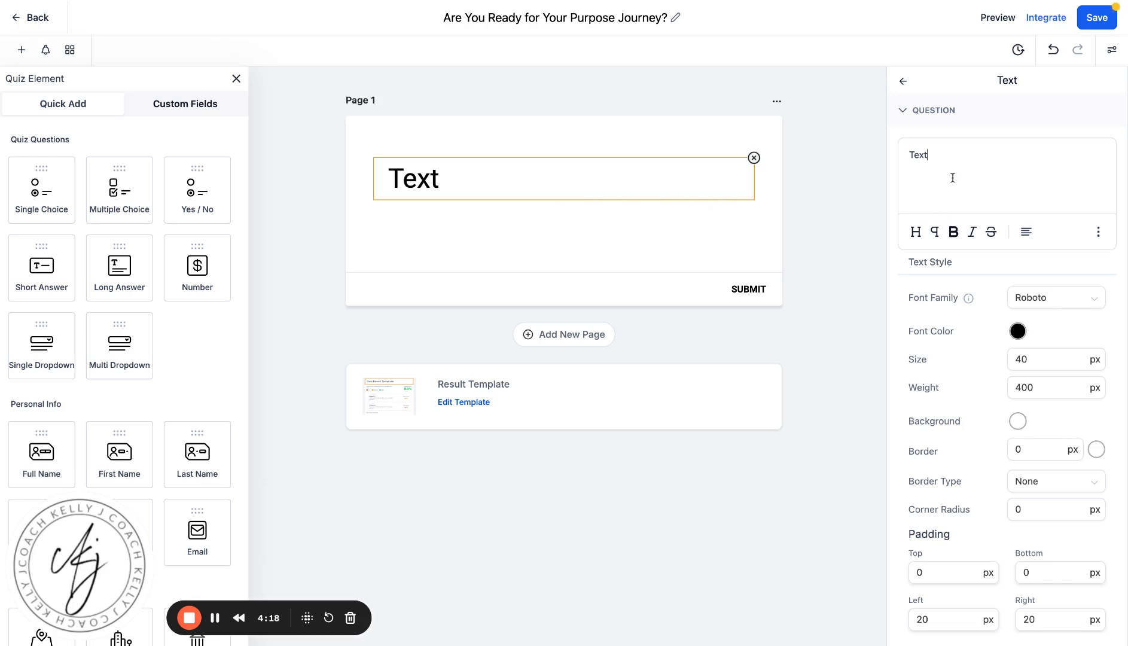
double_click(932, 160)
key(ctrl+v)
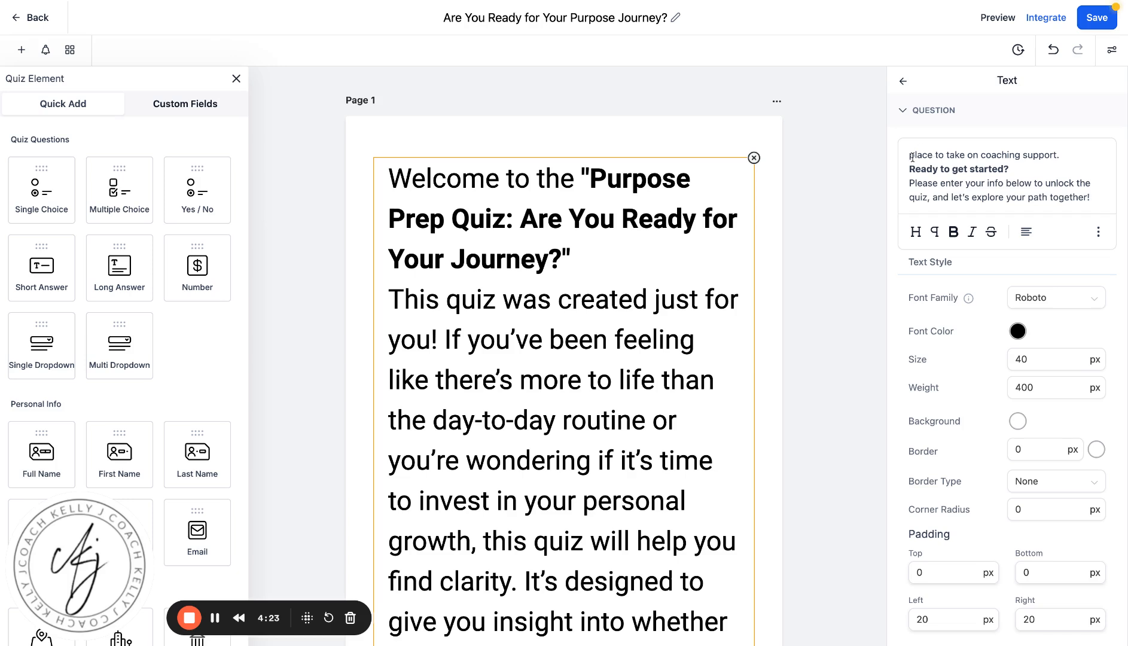
- Set the font size of the welcome text to 16 px
scroll(910, 155, up, 10)
key(ctrl+a)
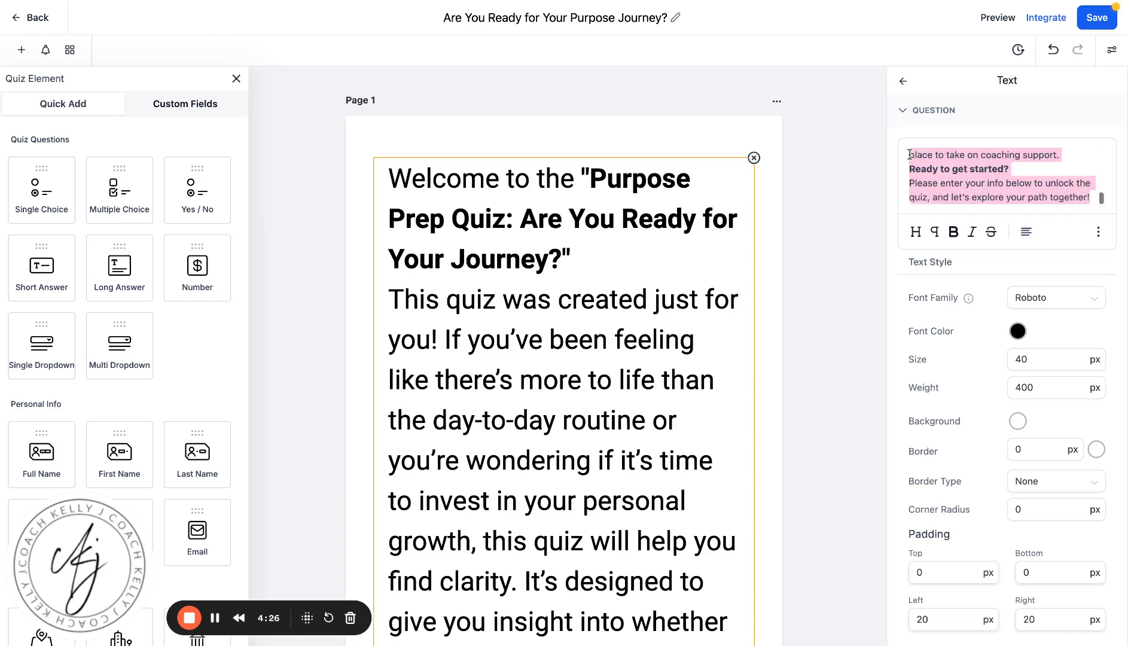
click(1029, 362)
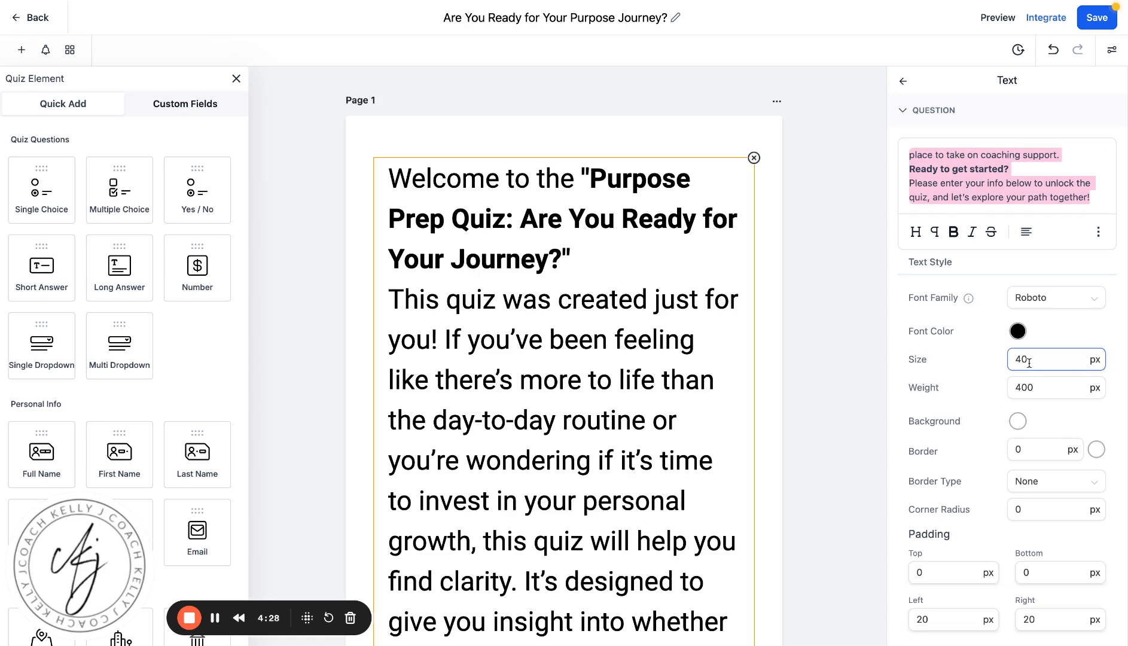
double_click(1029, 362)
text(16)
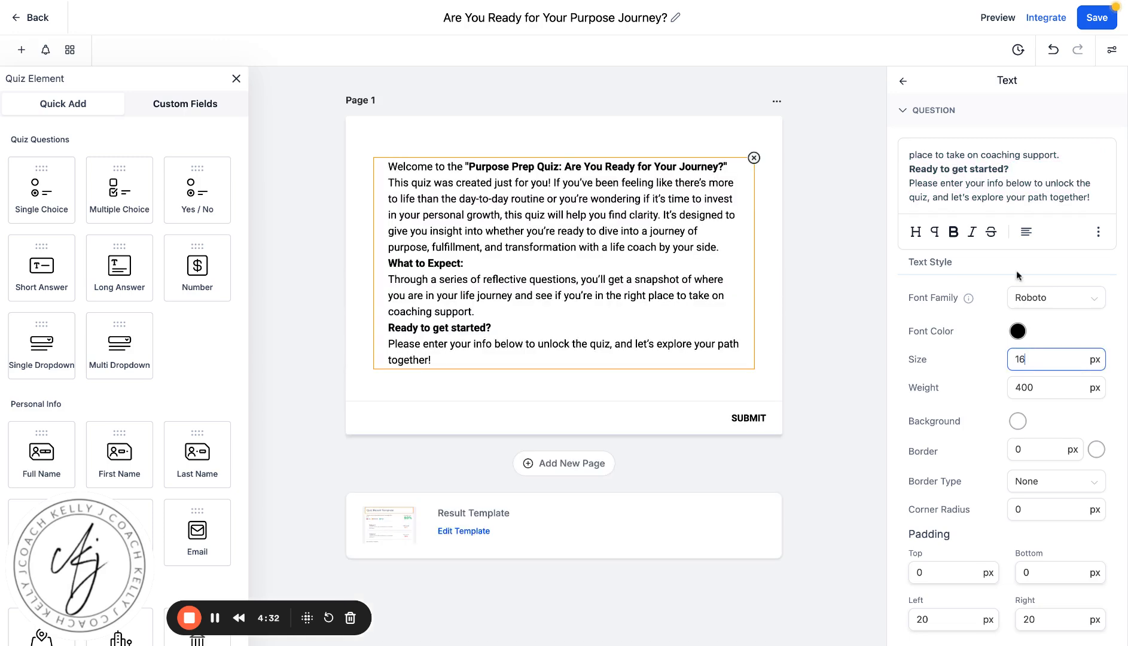
- Insert a blank line after the "Purpose Prep Quiz: Are You Ready for Your Journey?" heading in the welcome text
click(1007, 186)
scroll(1007, 186, up, 5)
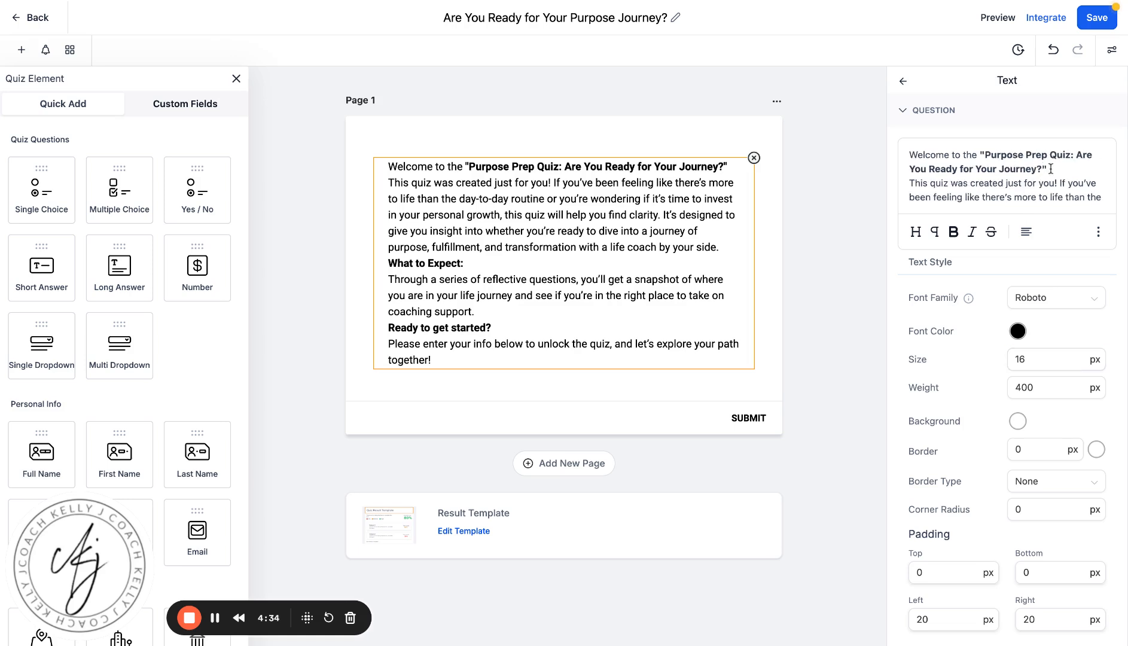
click(1051, 169)
key(Return)
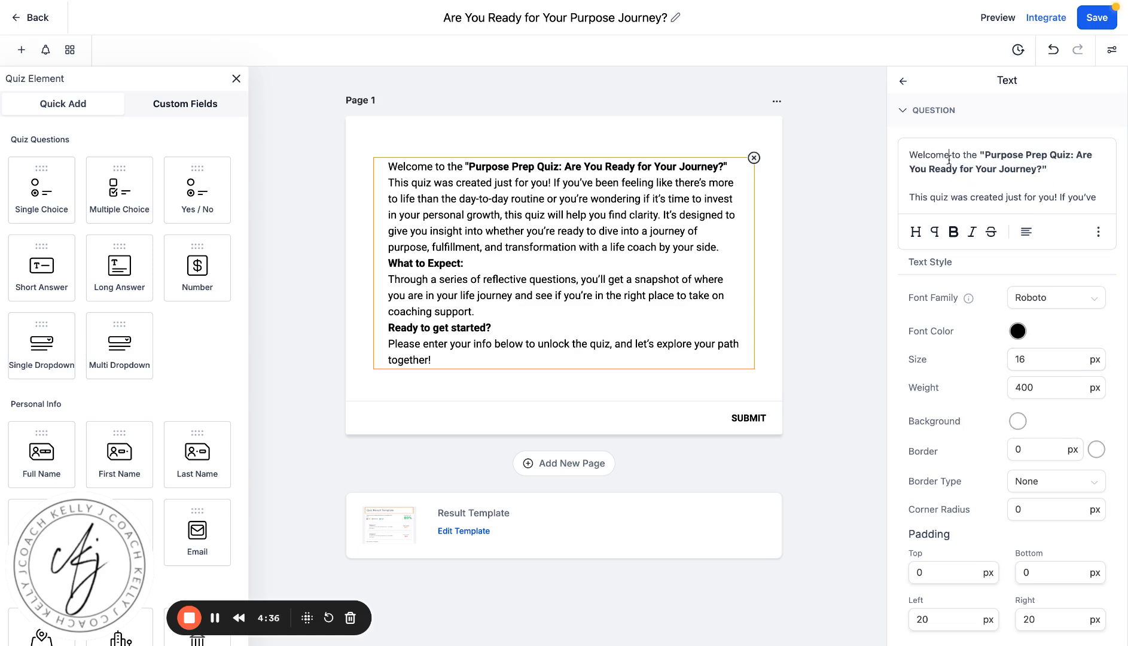
- Remove the blank line below the welcome heading and center-align the heading
click(930, 181)
key(BackSpace)
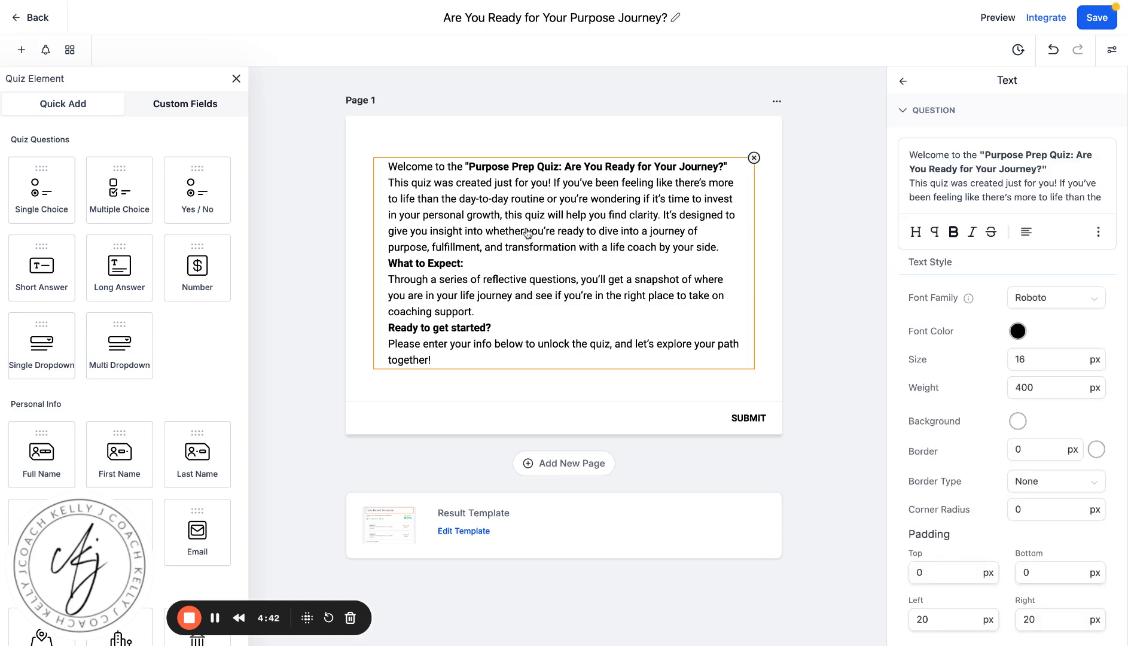
click(1027, 233)
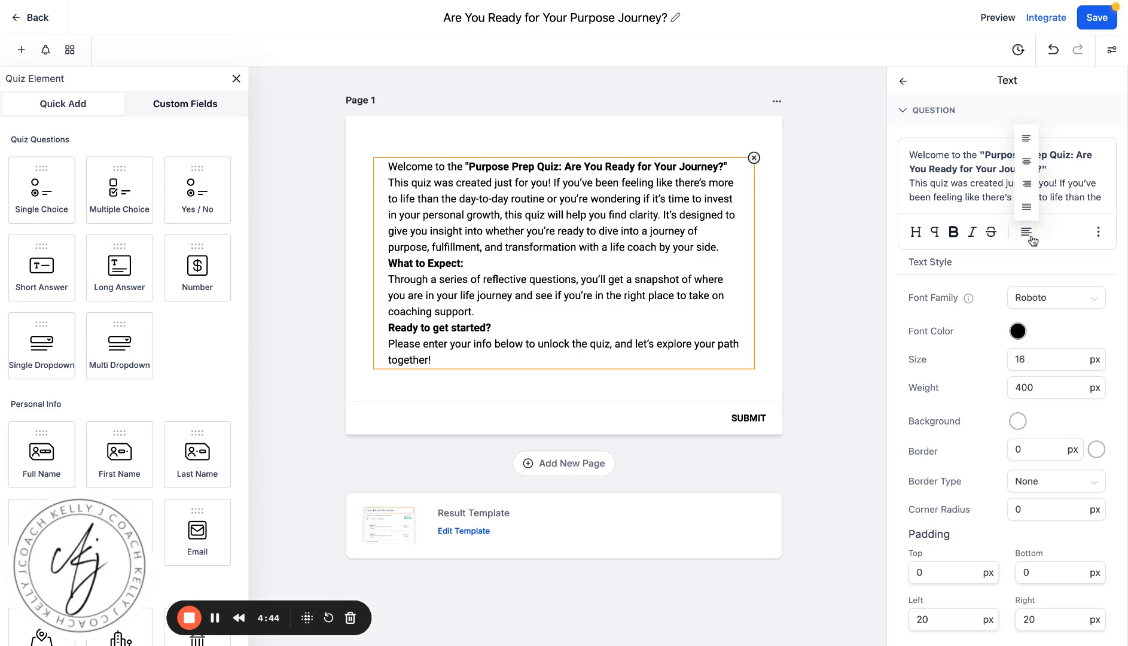
click(1026, 161)
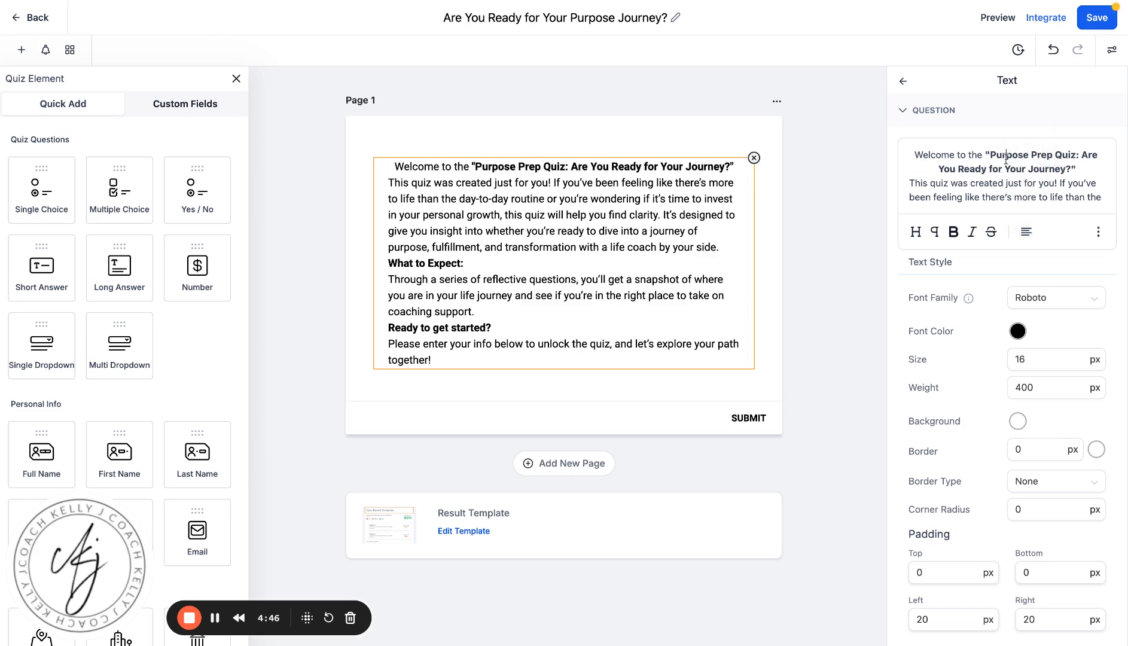
- Center-align the rest of the welcome text on Page 1
drag(909, 154, 1102, 198)
click(1026, 233)
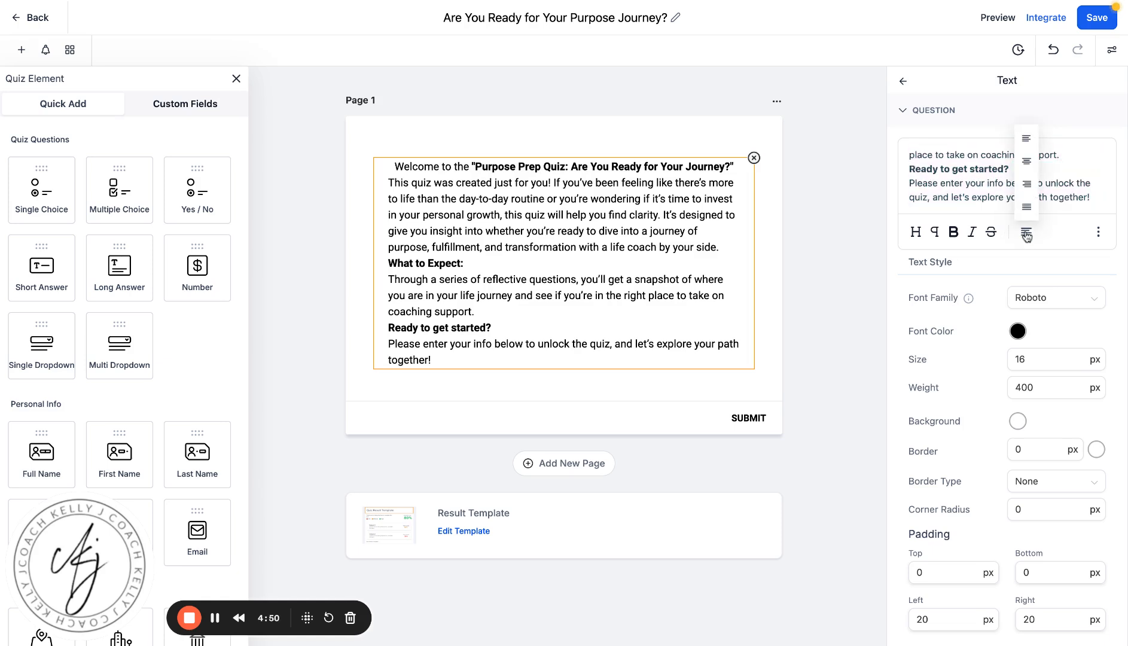
click(1026, 186)
click(1026, 188)
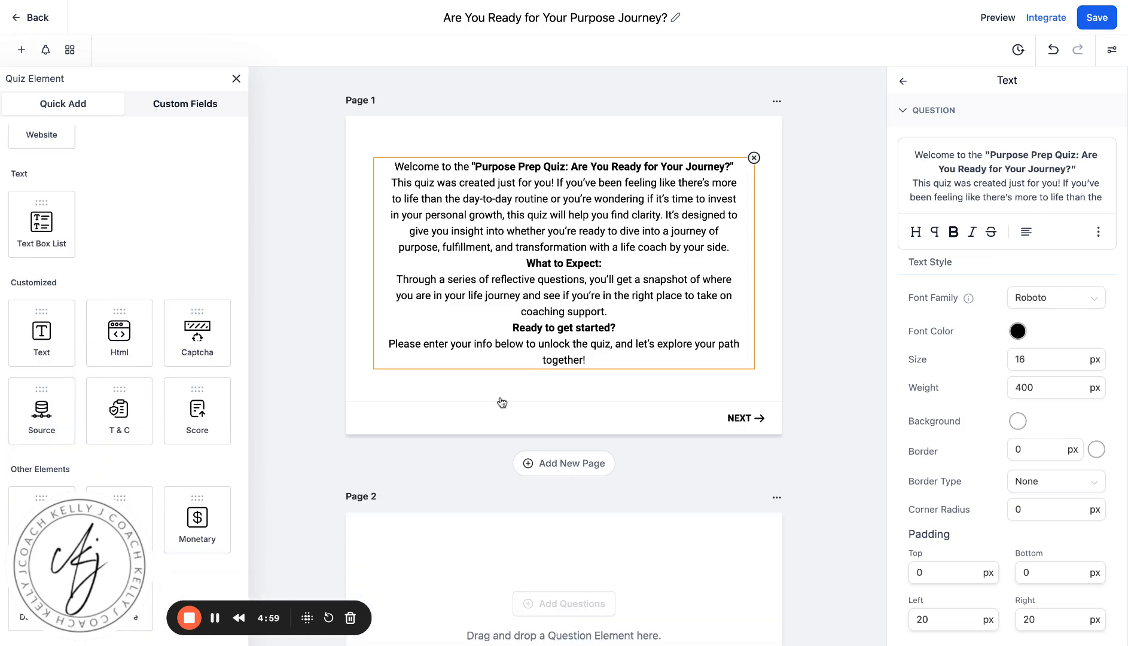
scroll(991, 185, down, 4)
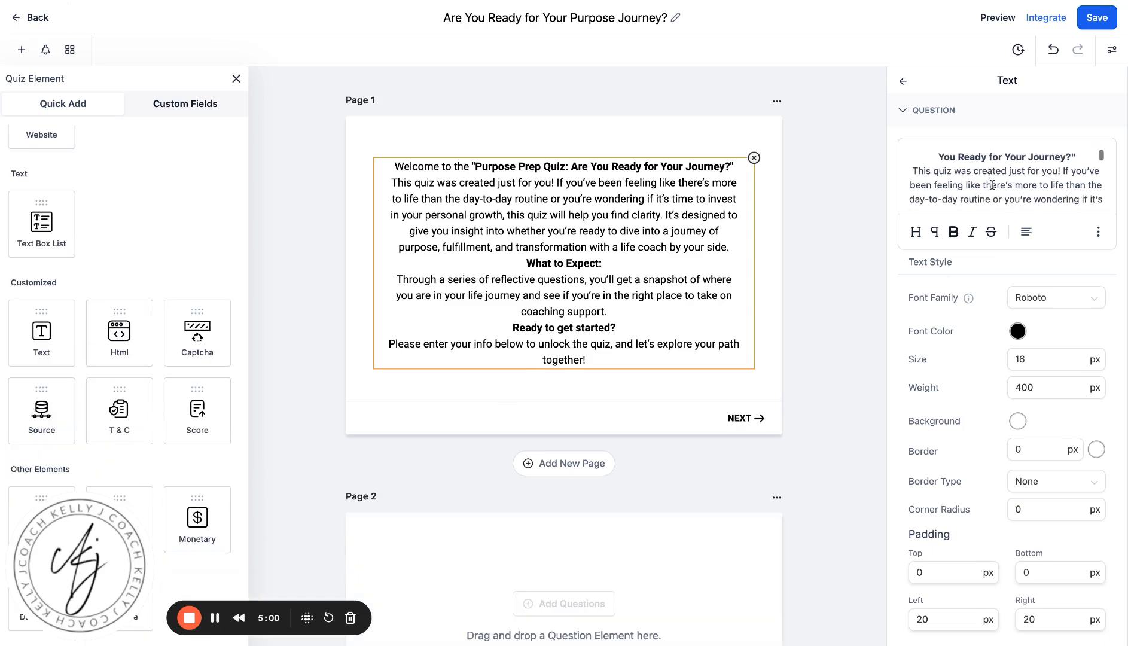
scroll(992, 185, down, 5)
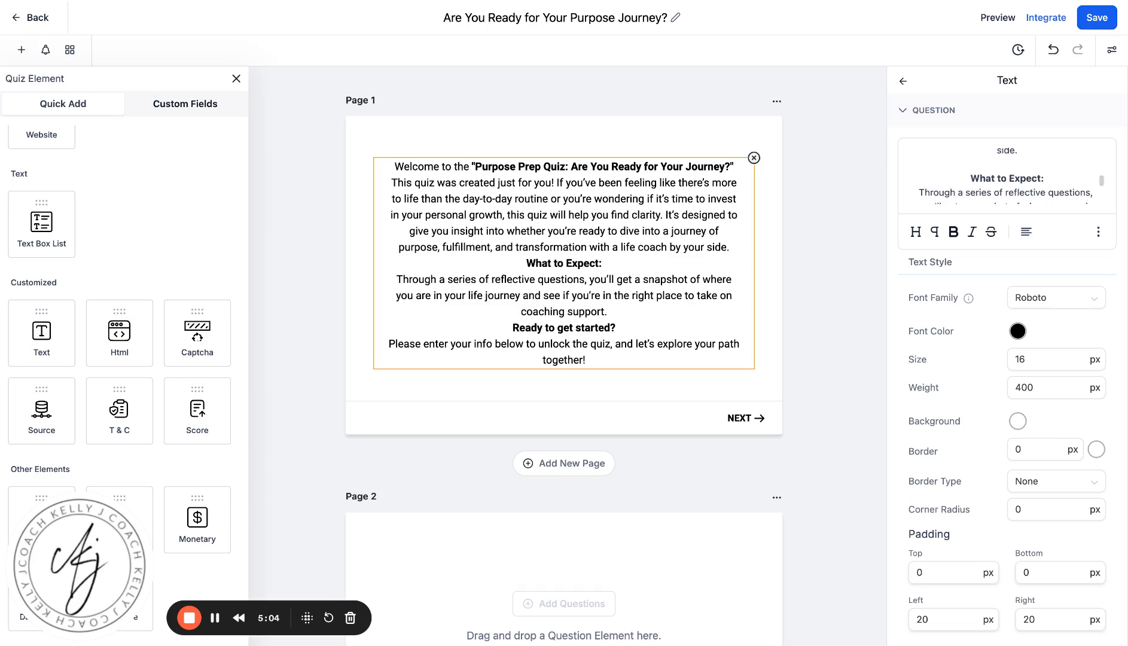
click(964, 176)
key(shift+Right)
key(shift+Right)
key(shift+Right)
key(shift+Right)
key(shift+Right)
key(shift+Right)
key(shift+Right)
key(shift+Right)
key(shift+Right)
key(shift+Right)
key(shift+Right)
key(shift+Right)
key(shift+Right)
key(shift+Right)
key(shift+Right)
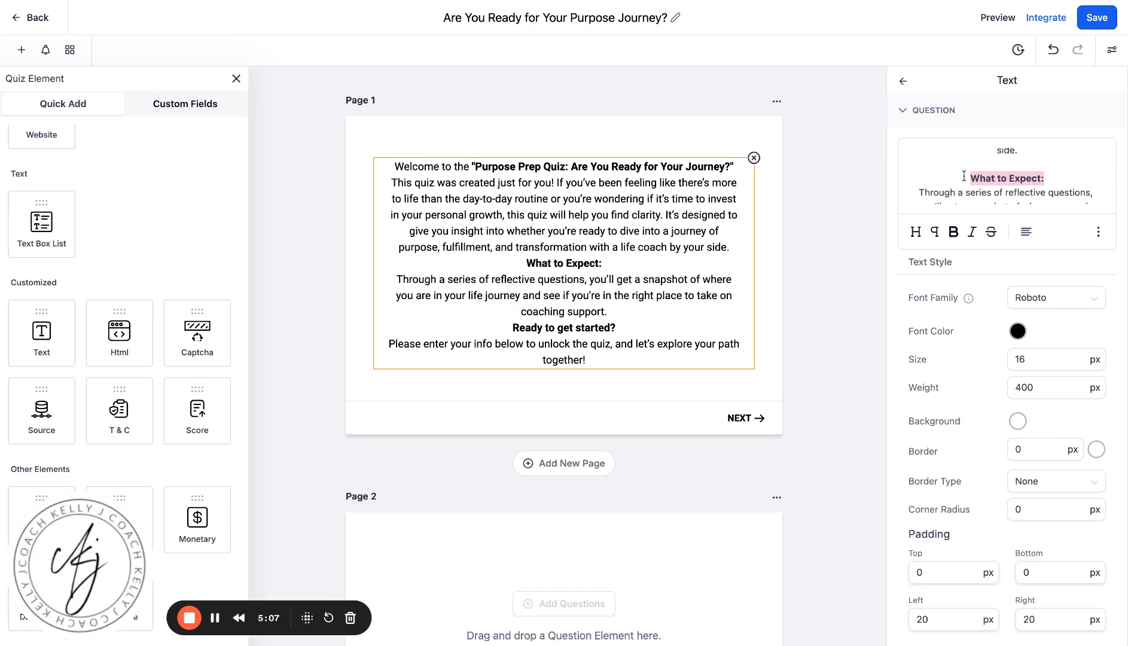
key(shift+Down)
key(shift+Down)
key(shift+Down)
key(shift+Down)
key(shift+Down)
key(shift+Down)
key(shift+Down)
key(shift+Down)
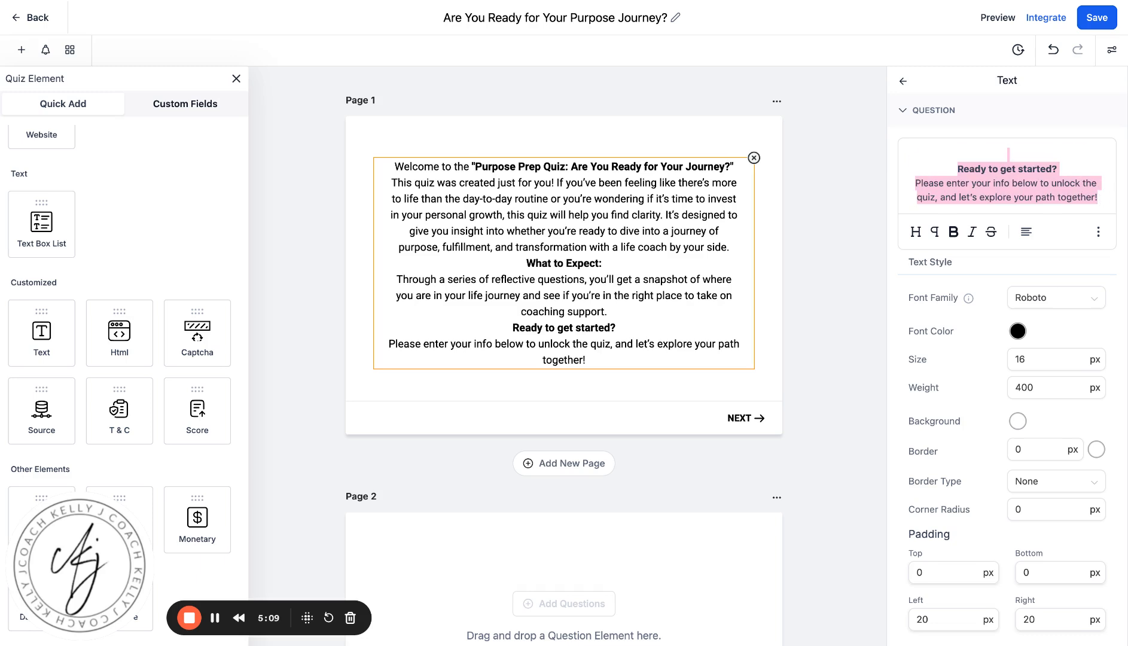
click(1040, 174)
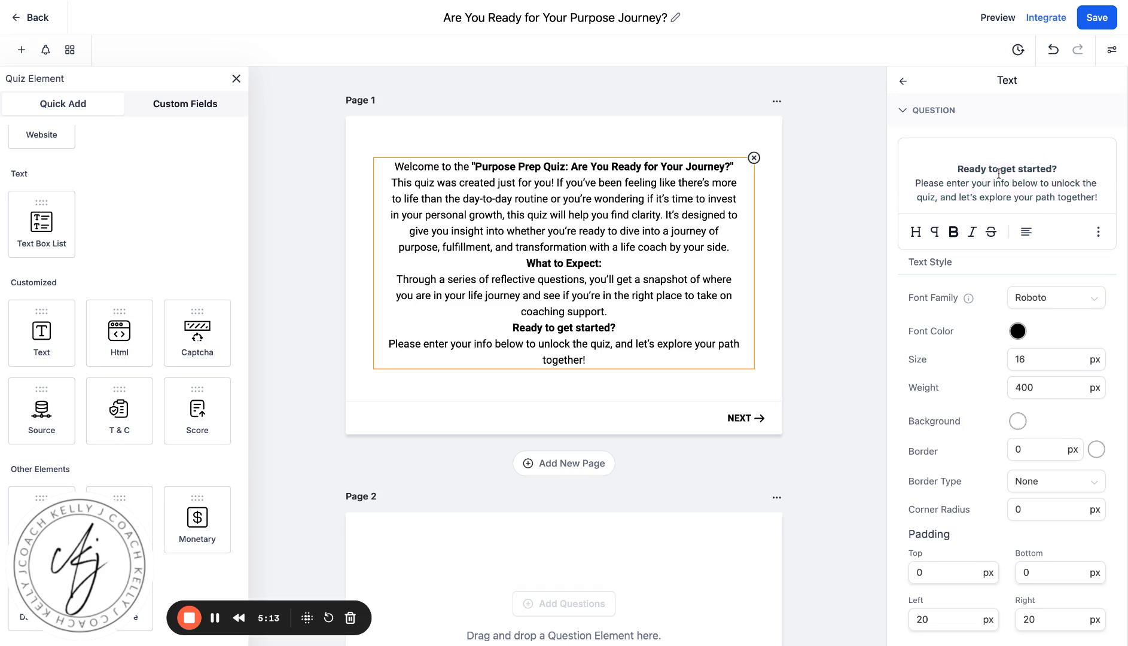
- Try justified alignment on the "Ready to get started?" section and on the whole welcome text
click(1026, 232)
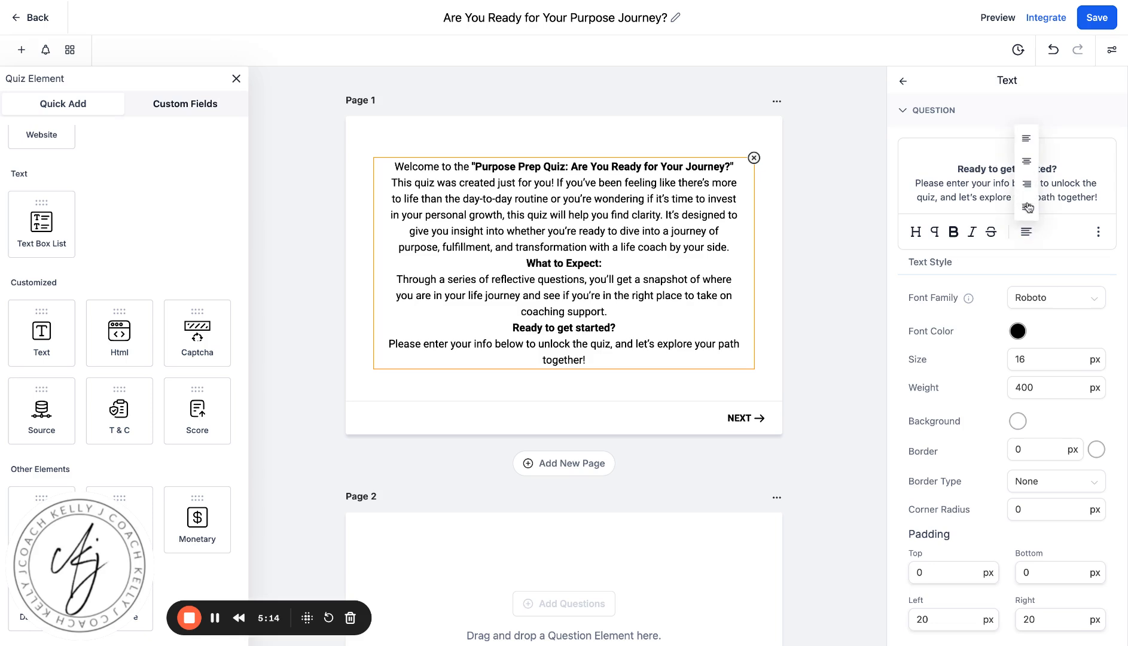
click(1027, 208)
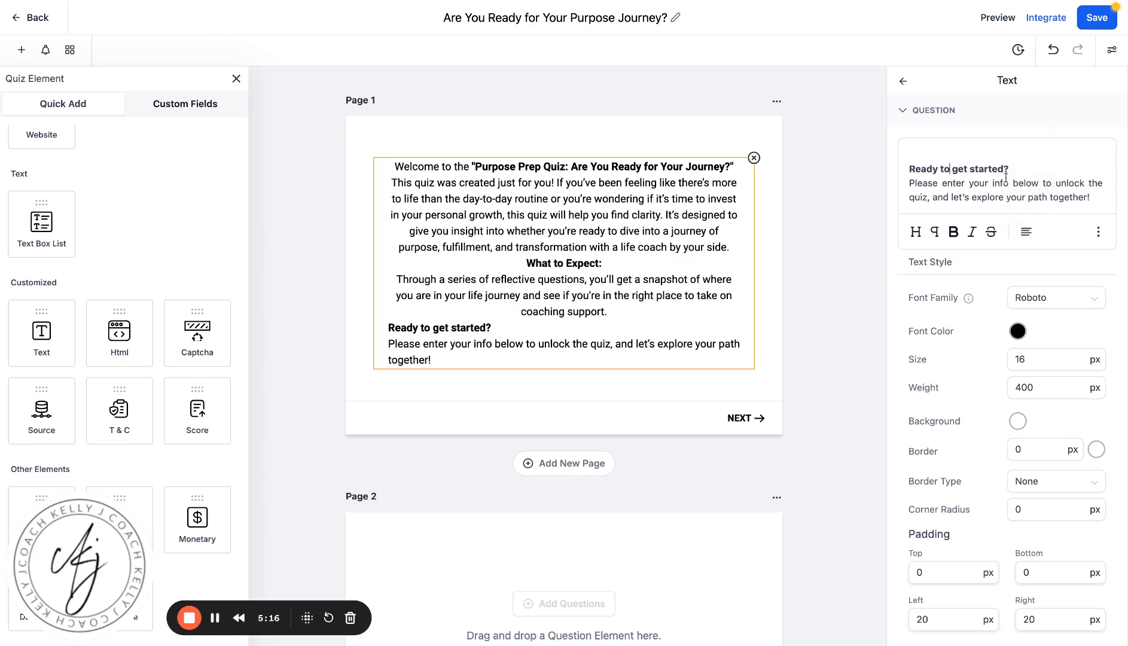
scroll(1092, 186, down, 1)
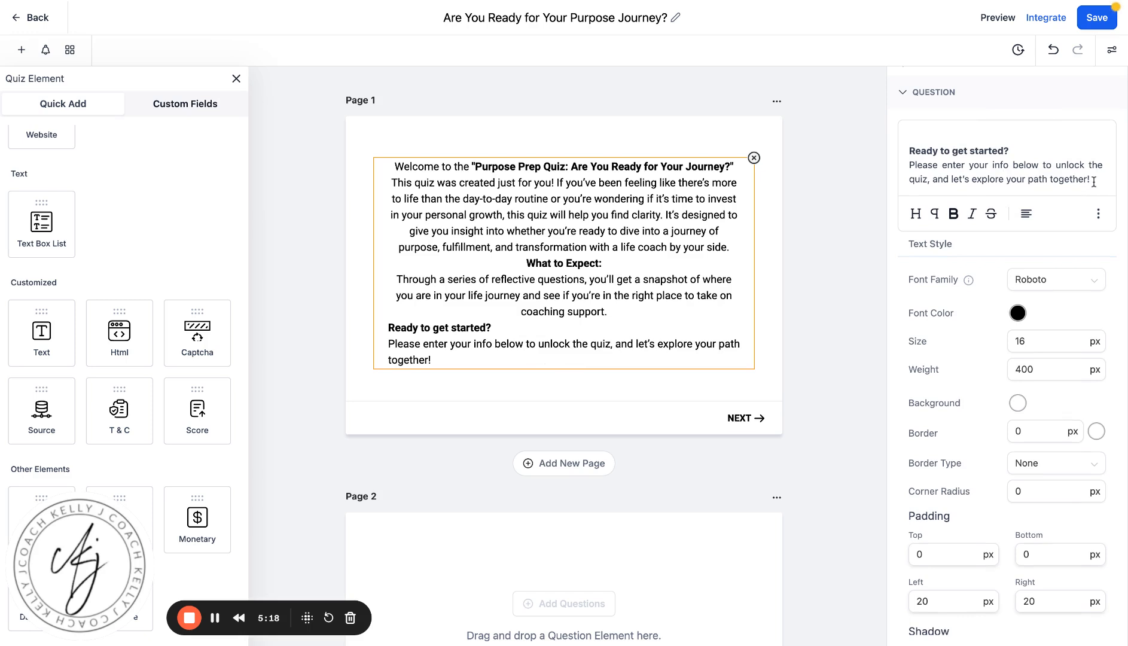
key(ctrl+a)
click(1026, 233)
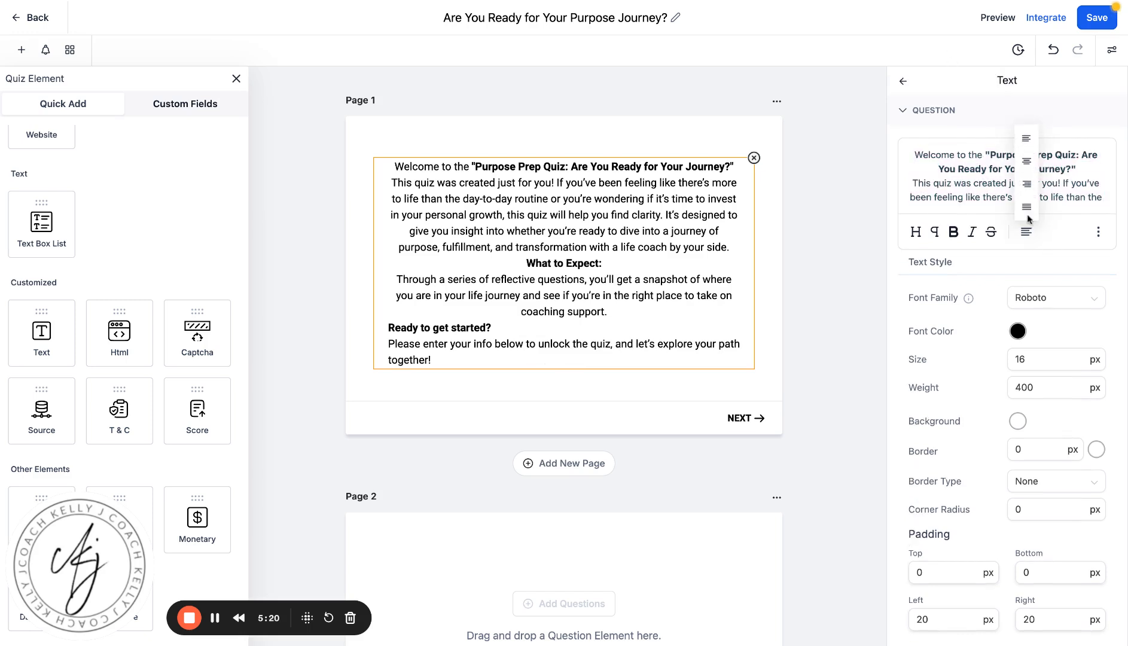
click(1027, 209)
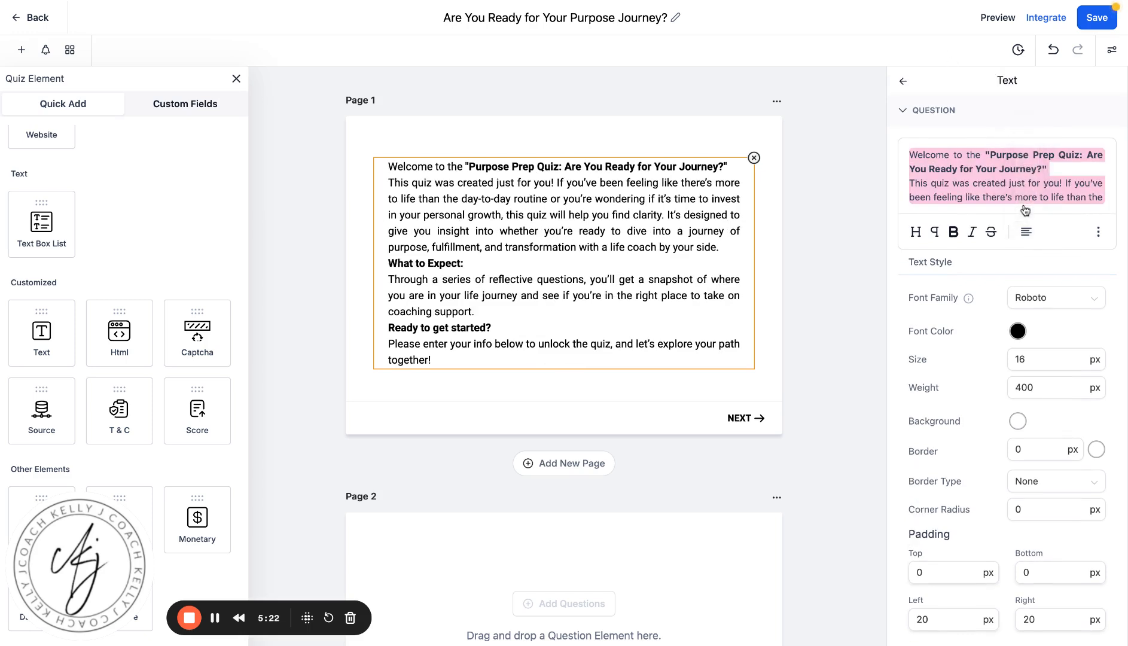
- Set the whole welcome text back to centered alignment
click(1026, 233)
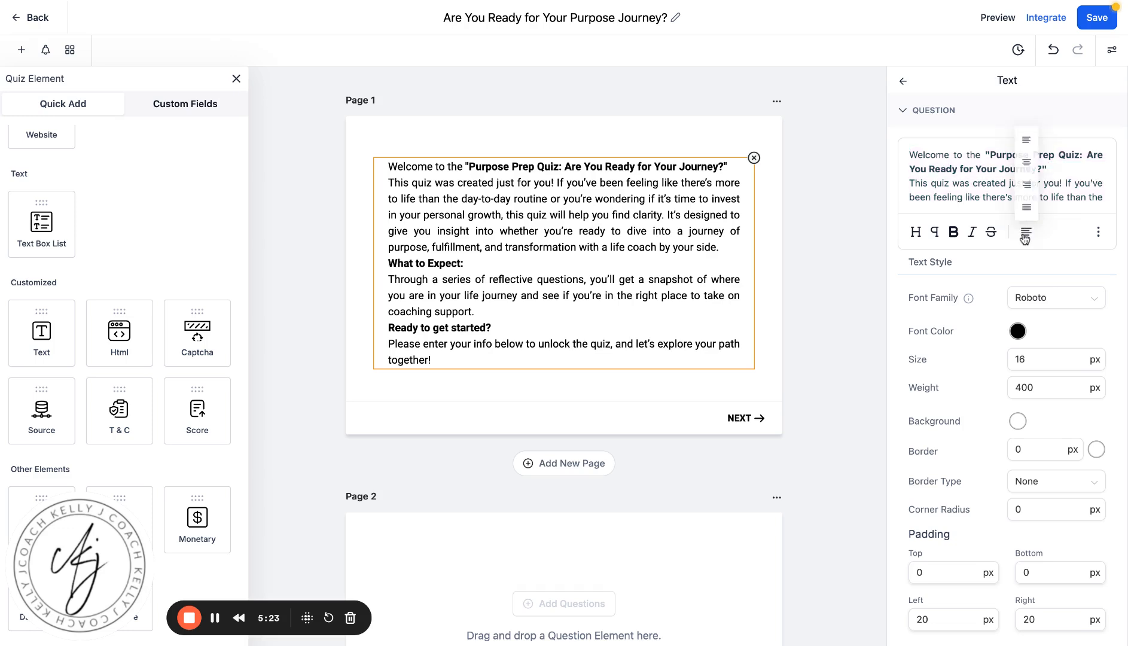
click(1027, 171)
click(1013, 174)
- Copy the welcome text from "What to Expect:" through the end and delete it from Page 1
scroll(1013, 175, down, 2)
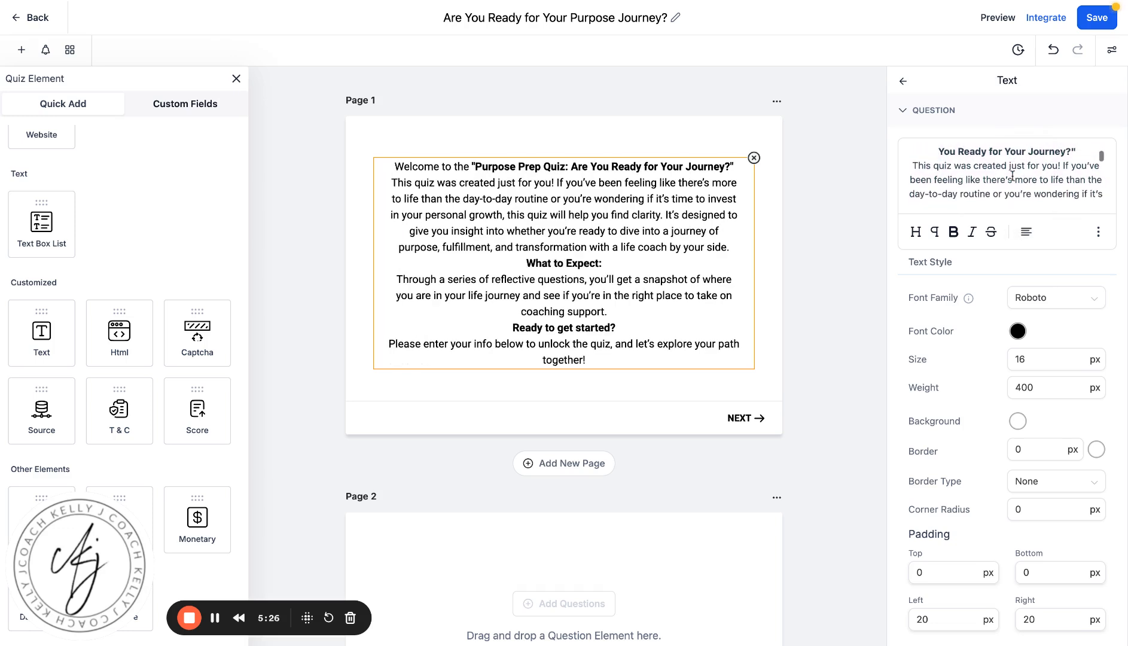
scroll(1012, 175, down, 5)
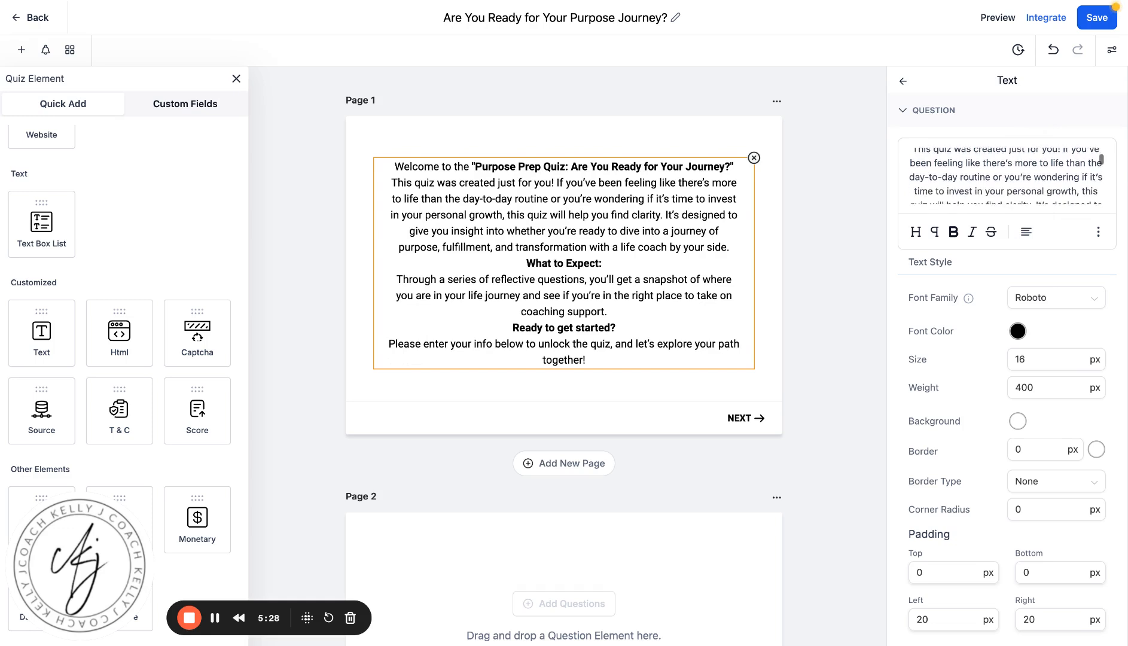
scroll(1006, 176, down, 3)
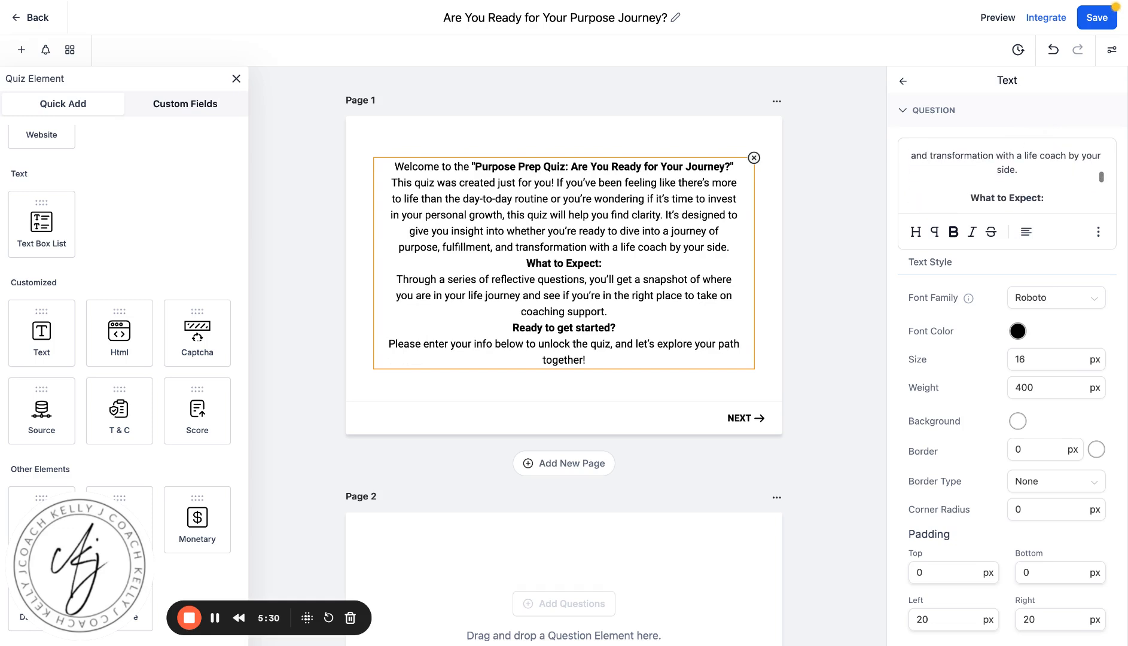
key(shift+super+Down)
key(ctrl+c)
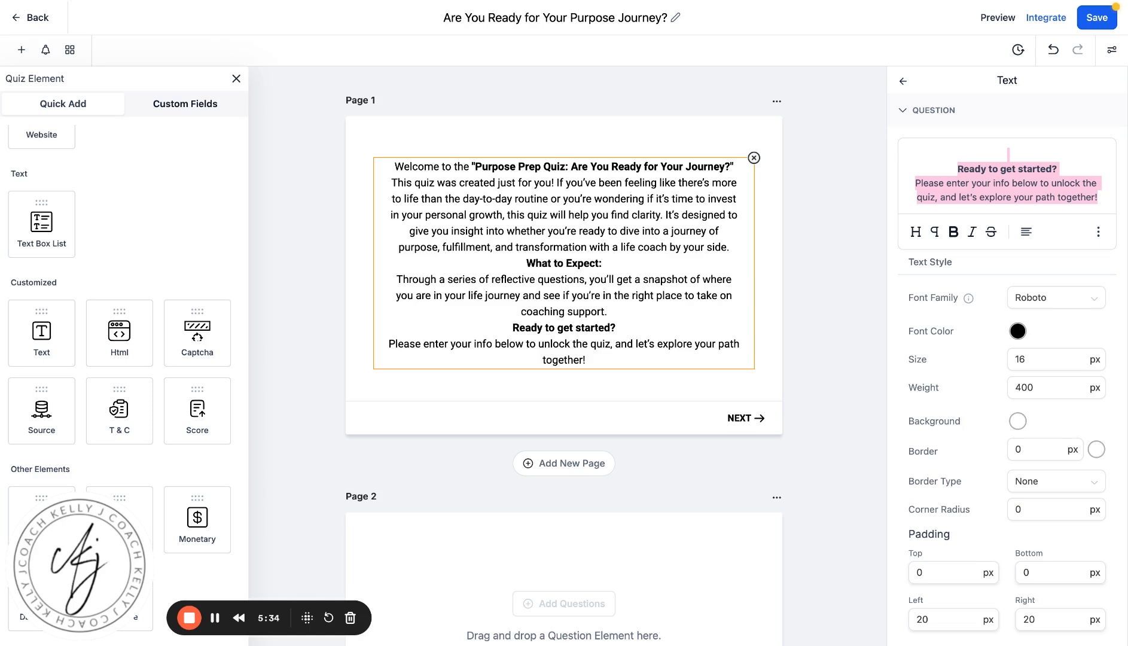
key(BackSpace)
key(BackSpace)
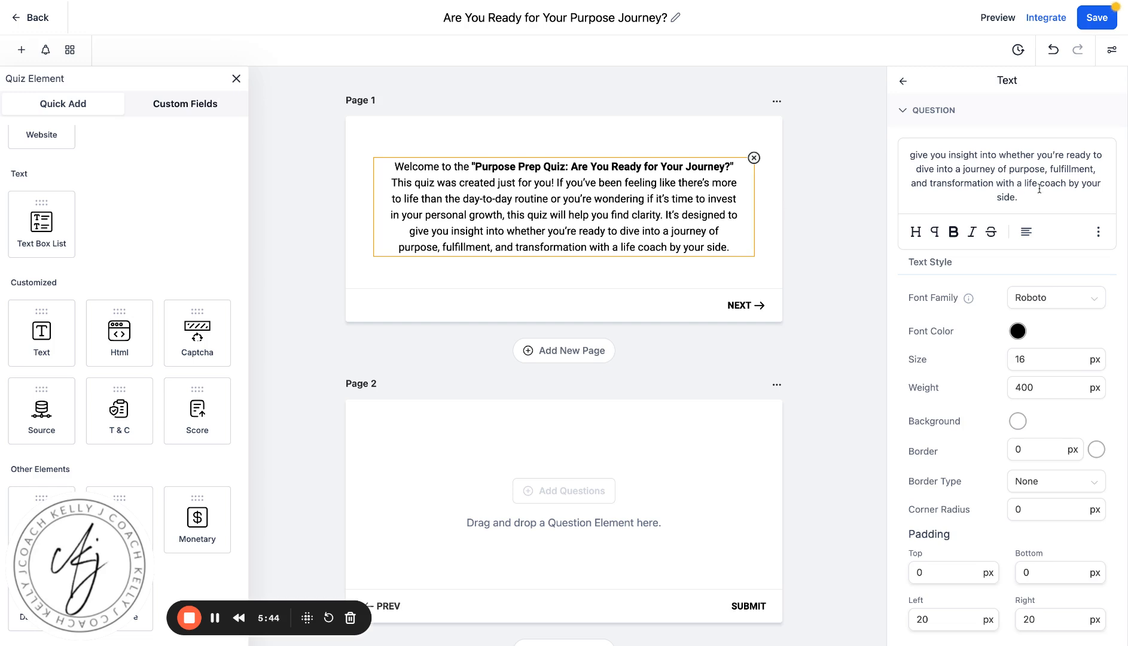
- Delete the closing sentence starting with "It's designed to give you insight" from the welcome text and save the quiz
scroll(1040, 190, up, 5)
scroll(1038, 172, down, 2)
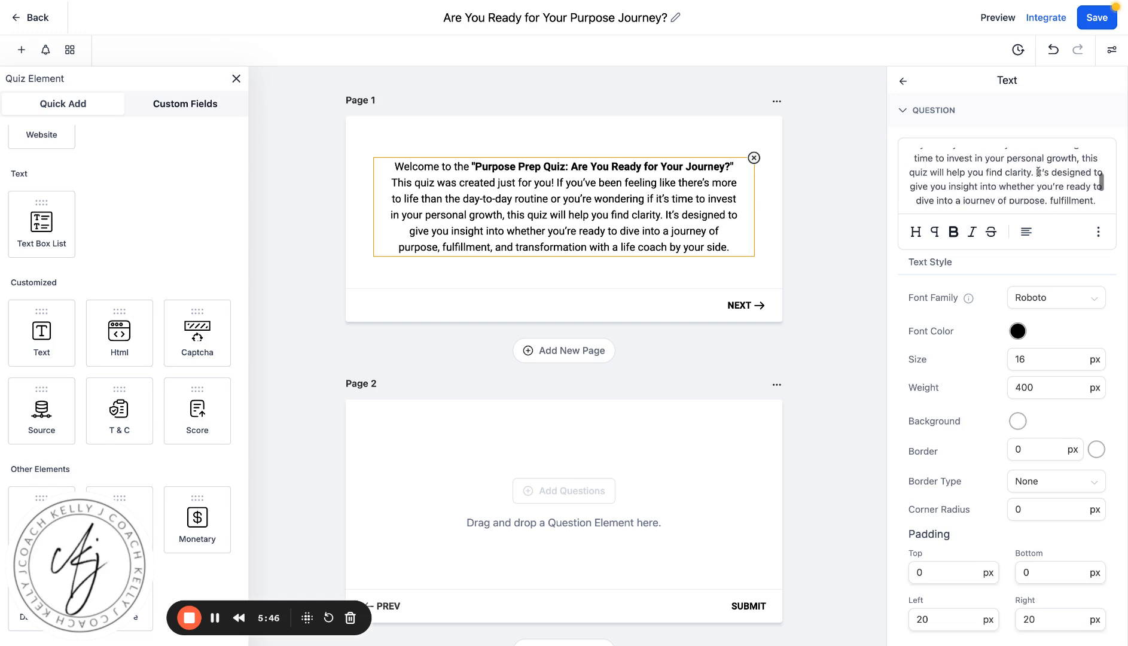
drag(1037, 171, 1041, 204)
key(BackSpace)
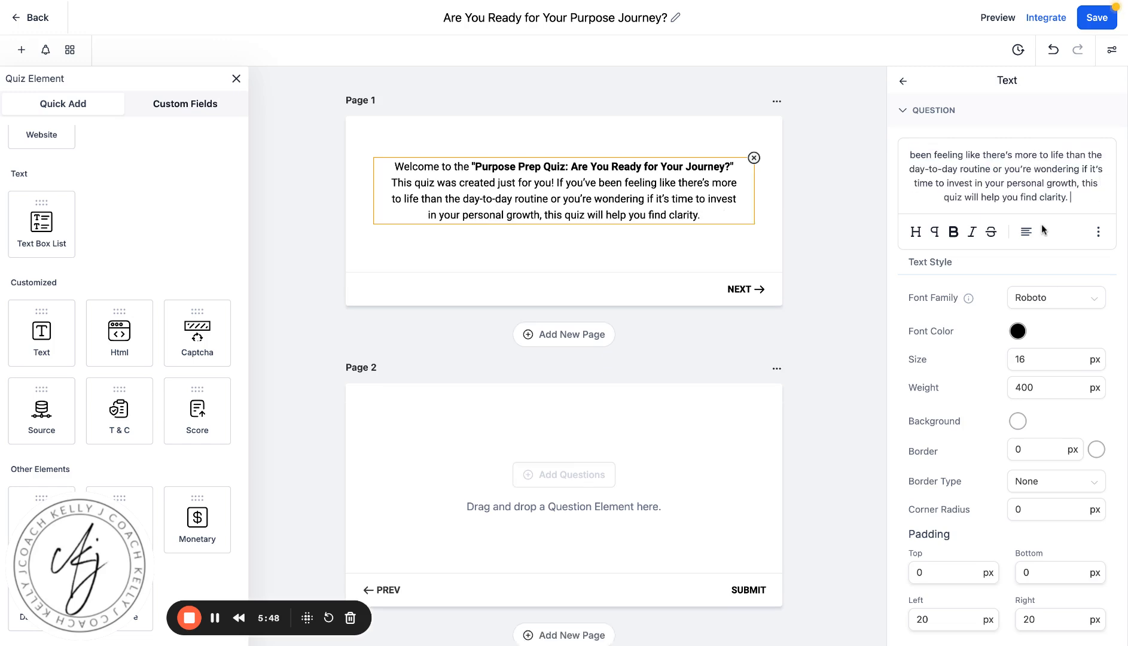
click(1082, 25)
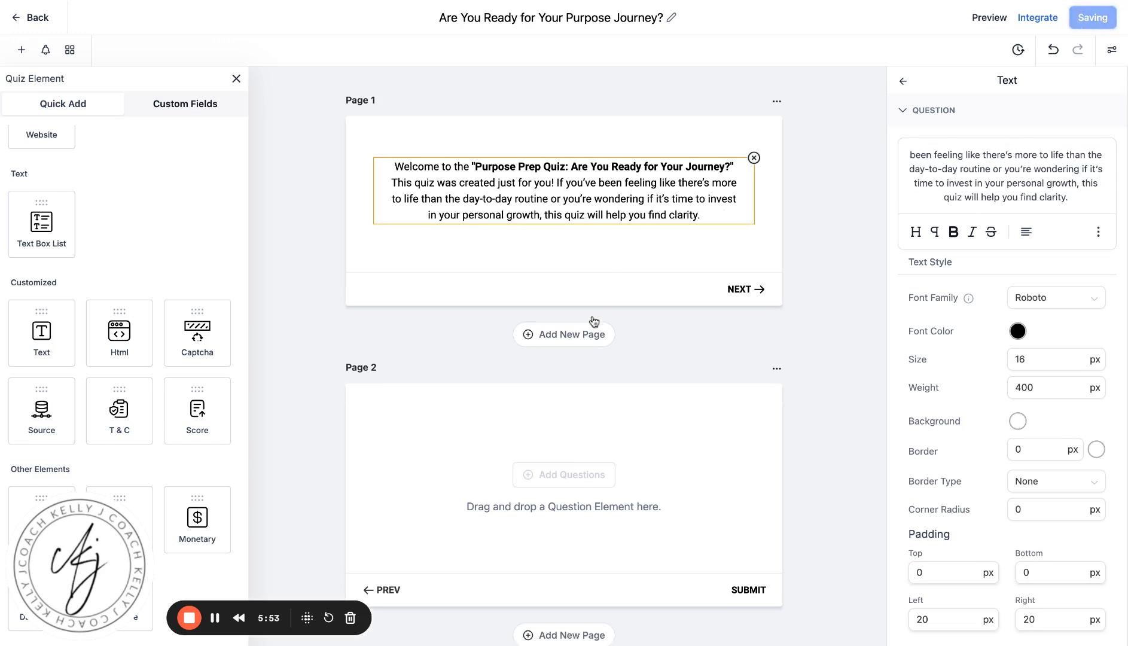
- Add two blank pages directly after Page 1
click(590, 338)
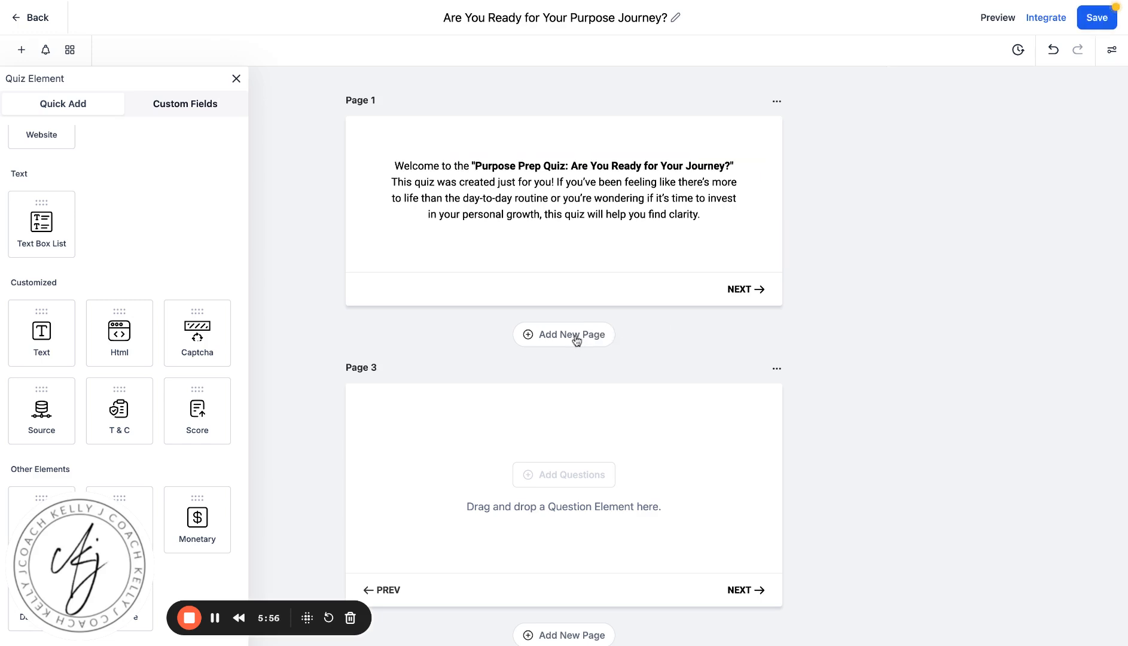
click(576, 338)
scroll(564, 281, down, 2)
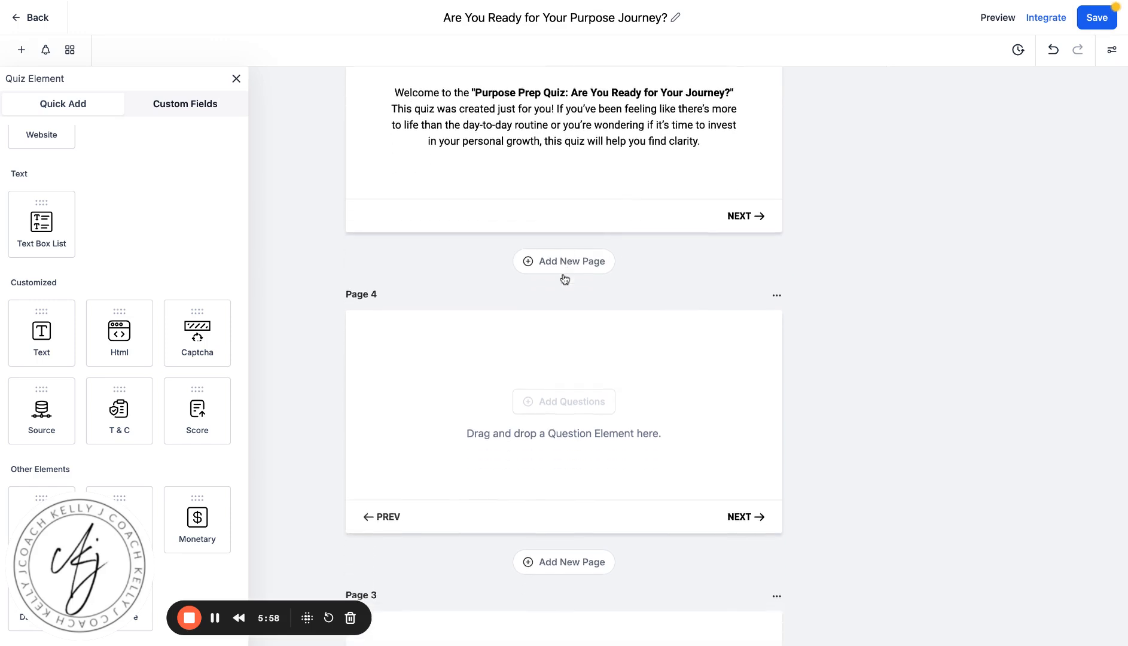
scroll(564, 279, up, 2)
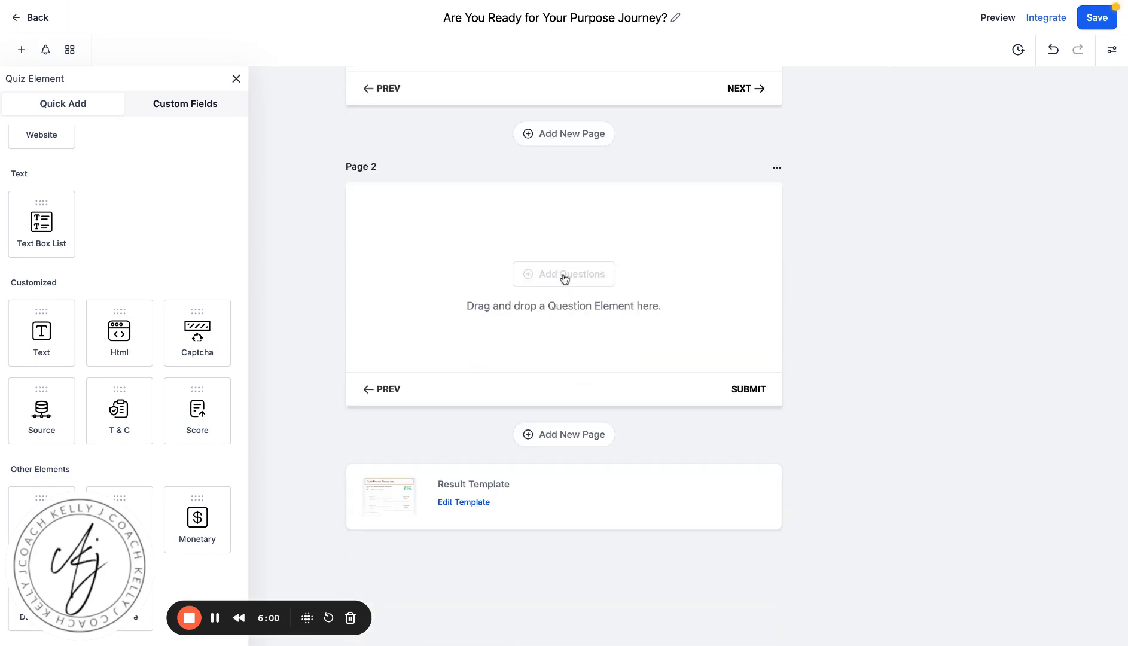
scroll(556, 299, down, 3)
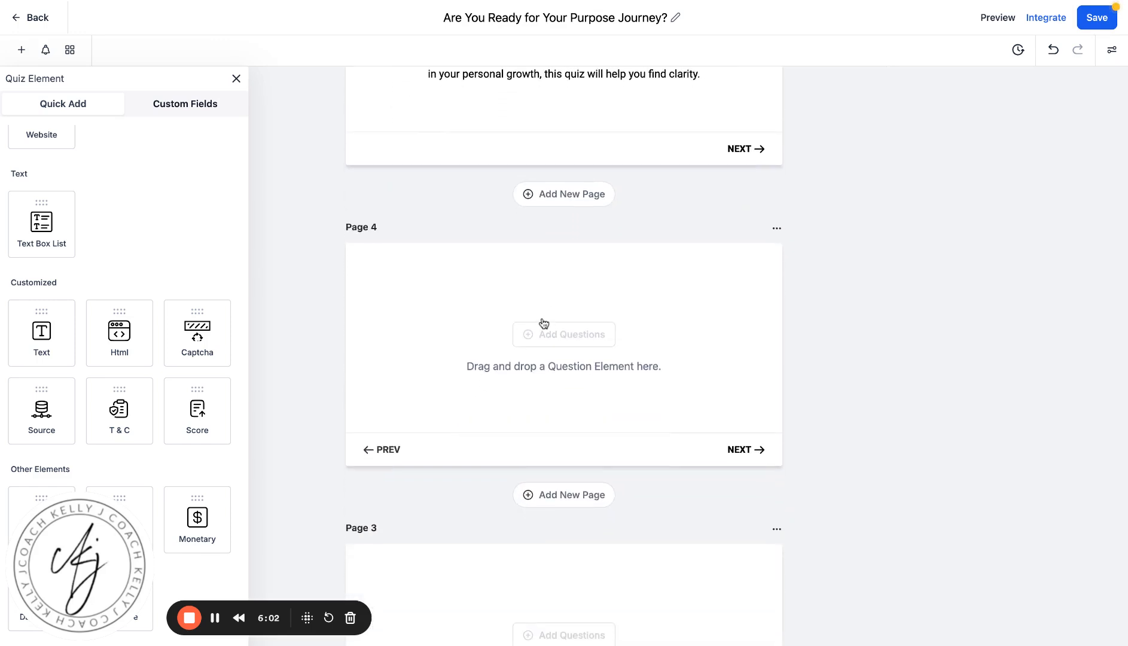
scroll(544, 323, down, 10)
scroll(544, 323, up, 6)
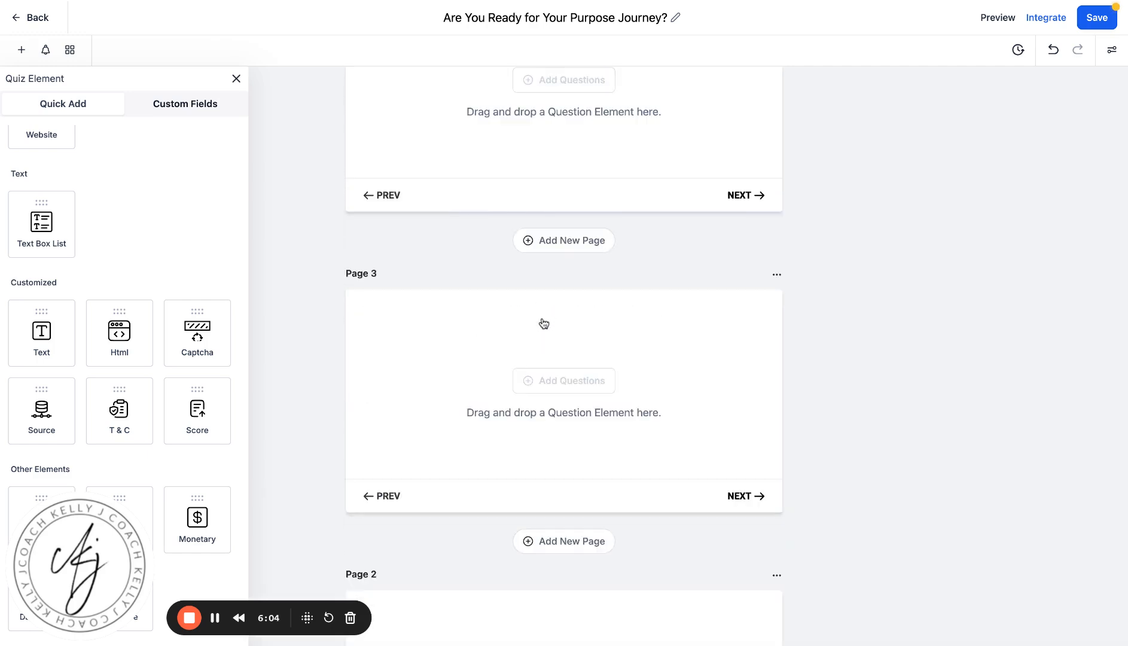
scroll(544, 323, up, 6)
scroll(304, 298, down, 1)
scroll(128, 217, up, 1)
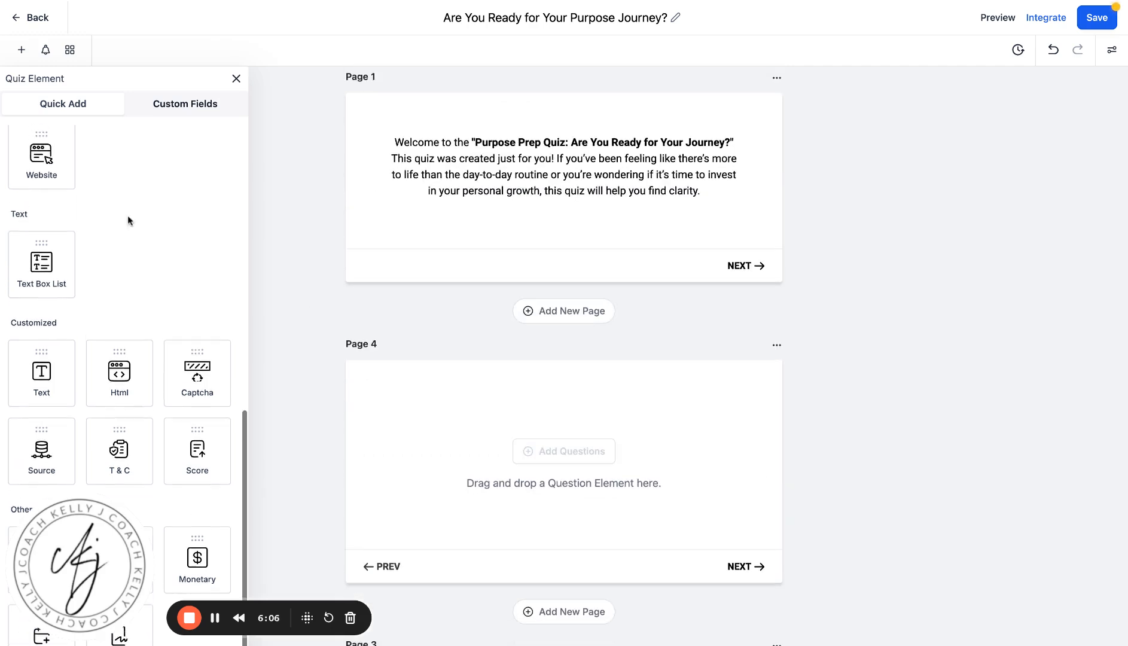
- Place a Text element on the empty Page 4 directly below the welcome page
scroll(128, 220, up, 3)
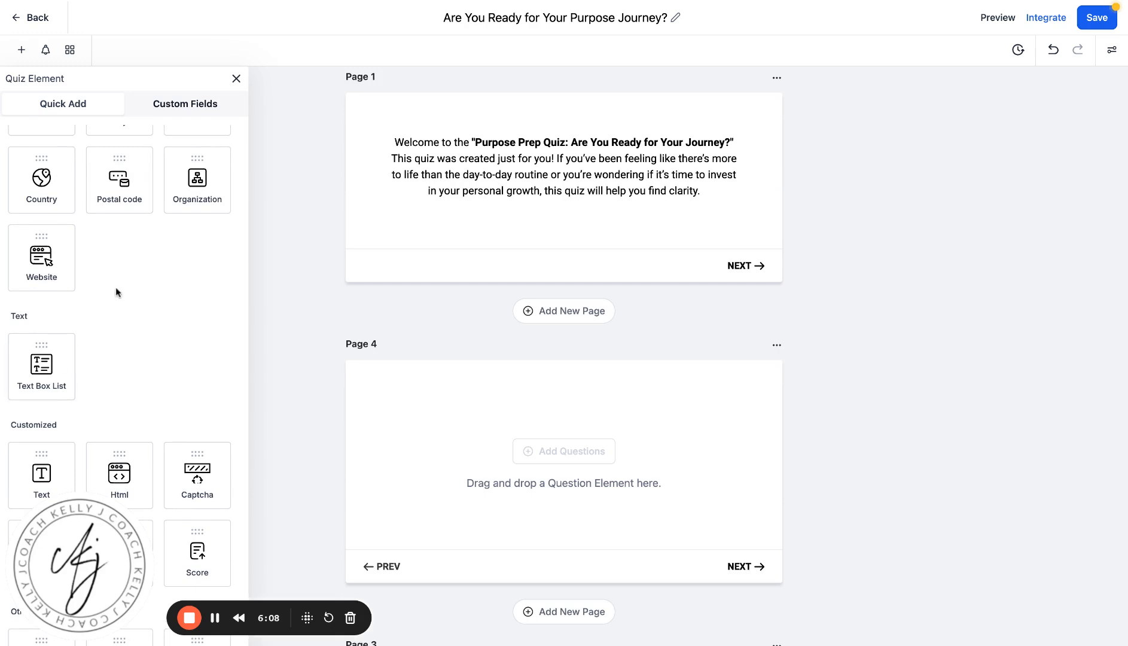
scroll(117, 292, down, 4)
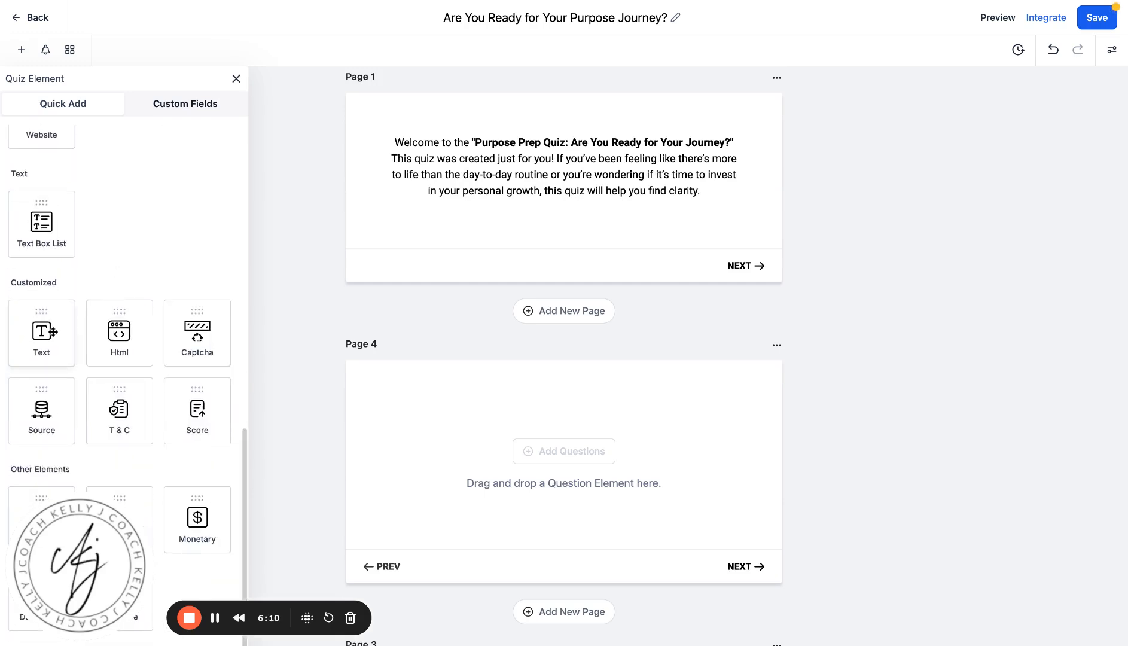
drag(41, 332, 511, 453)
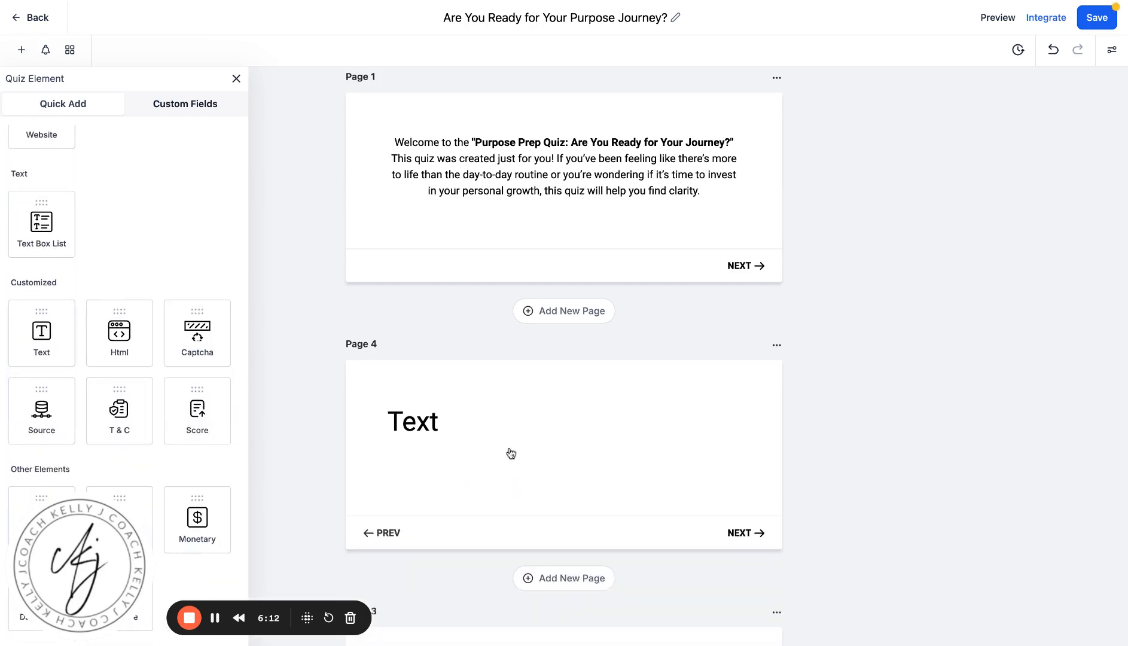
- Set the font size of the Text element on Page 4 to 16 px
click(450, 436)
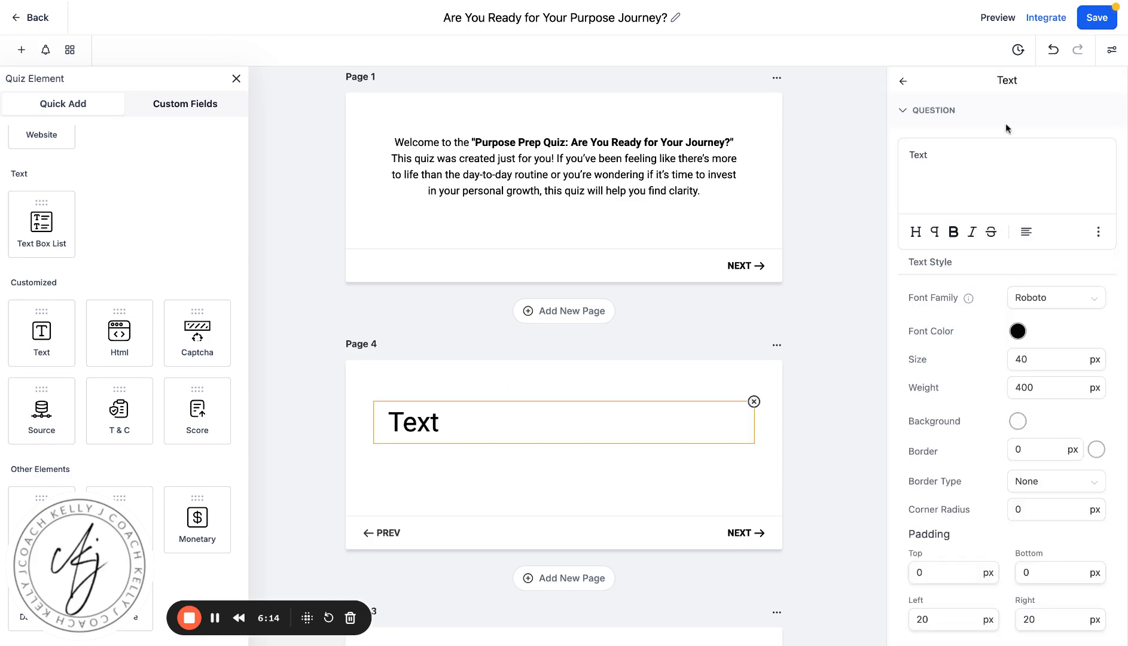
click(1030, 357)
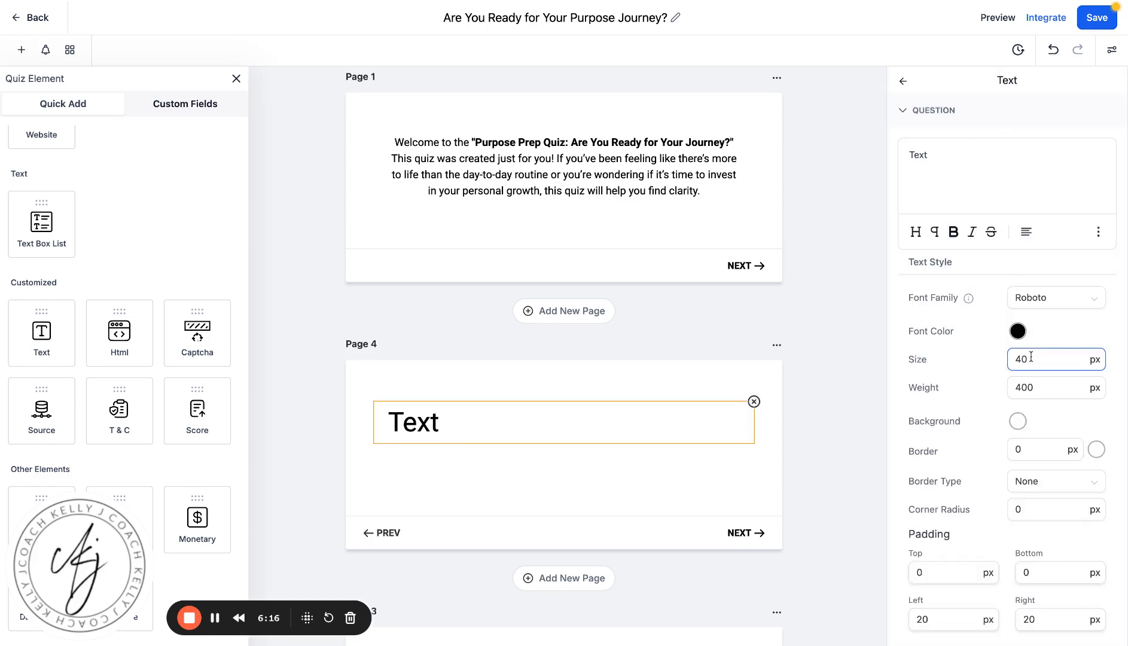
key(BackSpace)
key(BackSpace)
text(16)
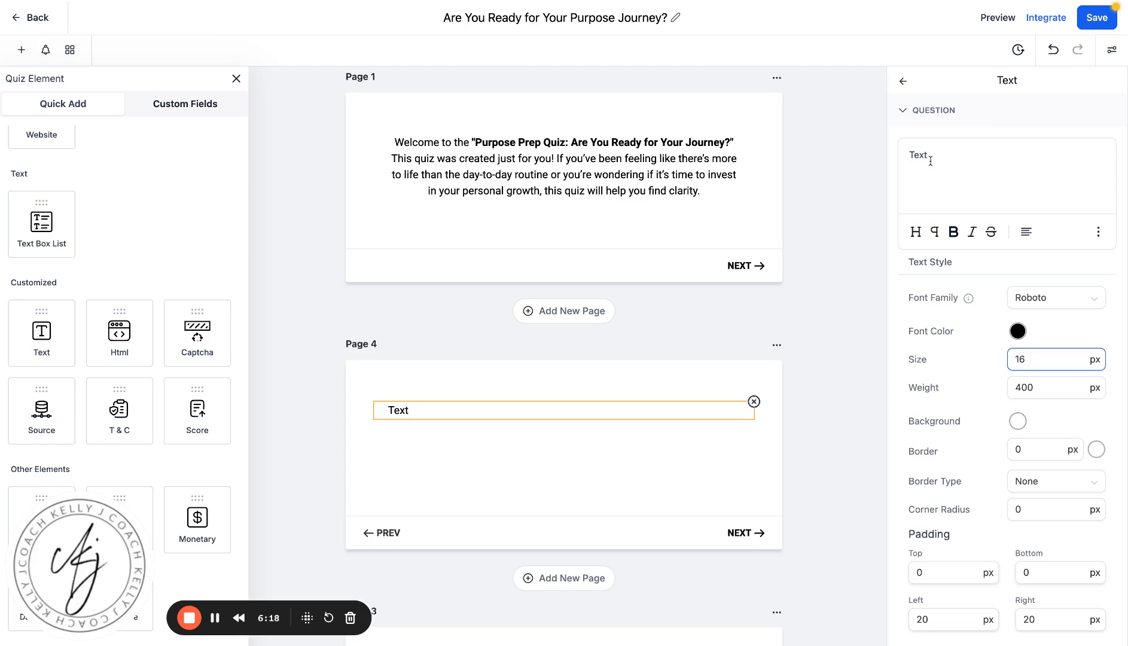
- Replace the placeholder on Page 4 with the copied text starting at "What to Expect:" and save the quiz
double_click(926, 155)
key(ctrl+v)
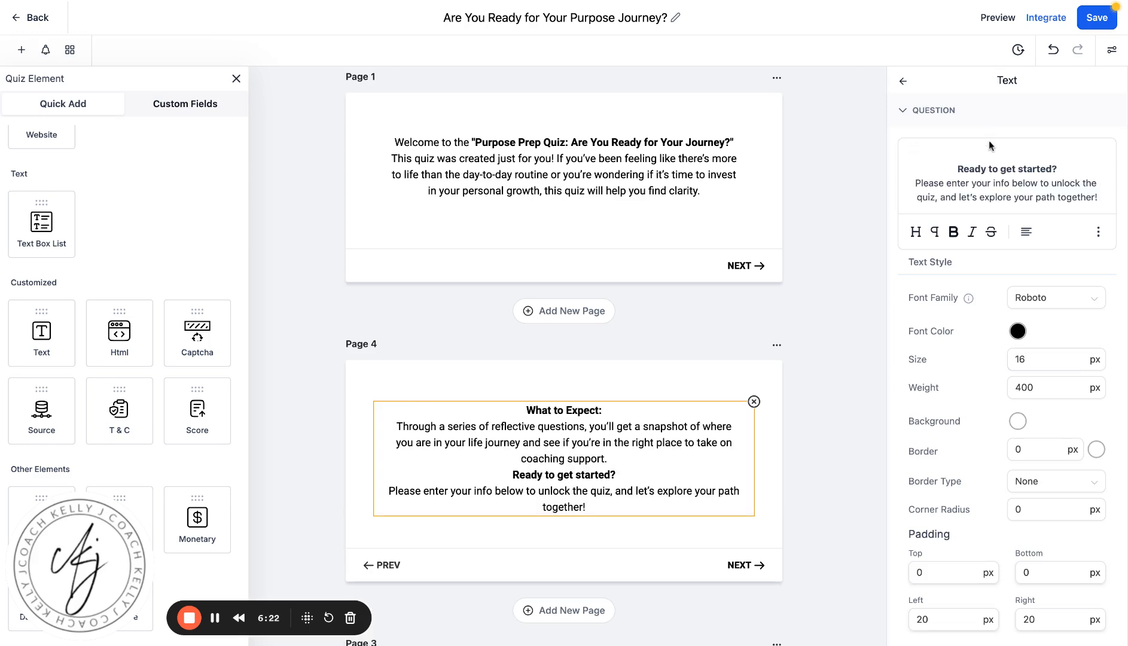
key(BackSpace)
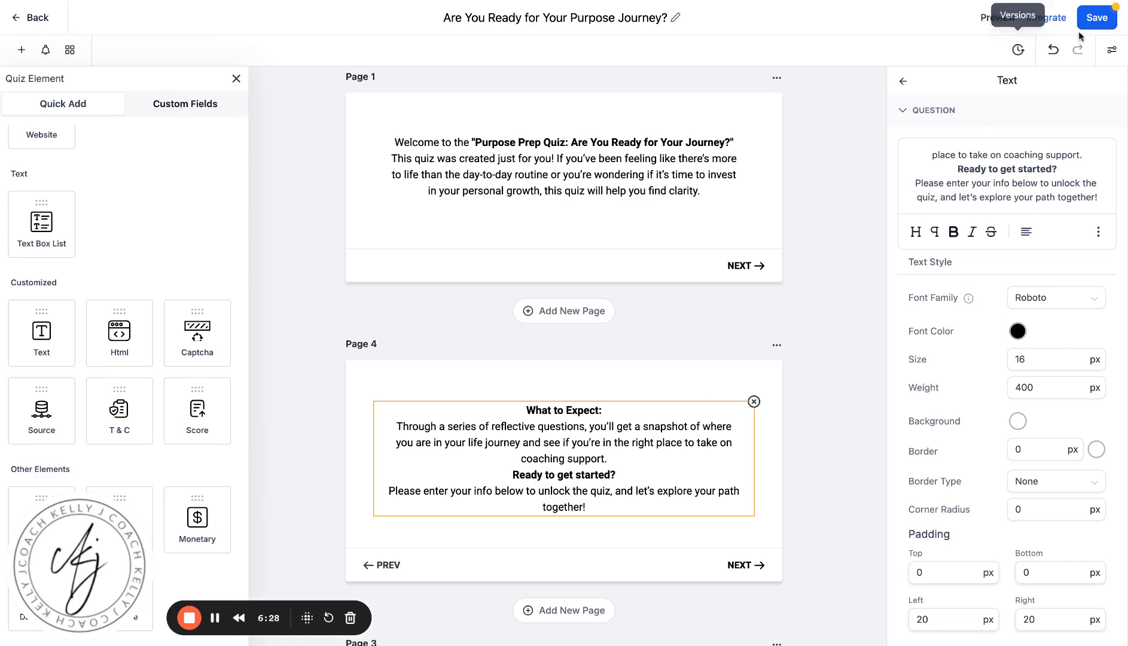
click(1095, 17)
- Replace "below" with "on the next page" in the Page 4 "Please enter your info" sentence and save the quiz
scroll(707, 347, down, 1)
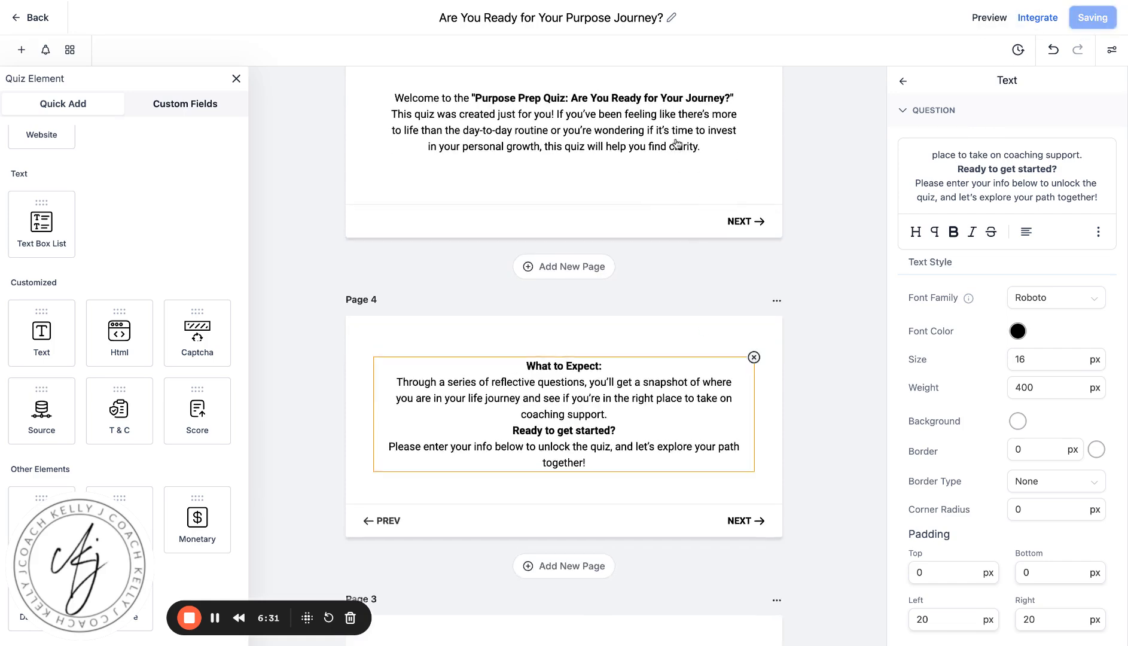
scroll(676, 143, up, 1)
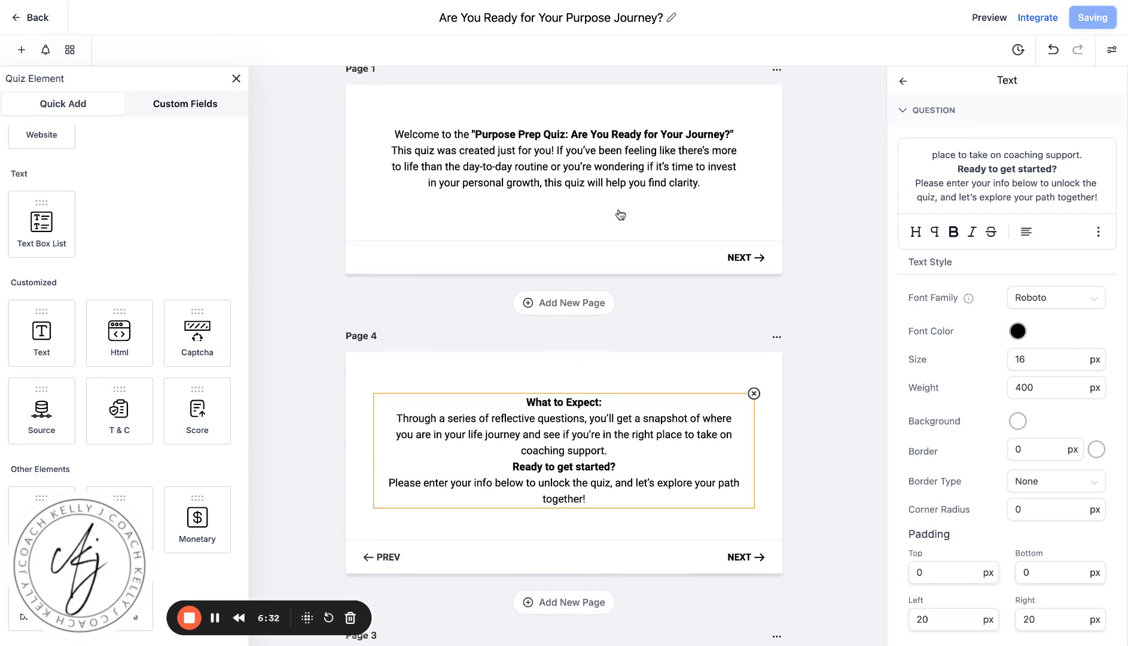
scroll(620, 214, down, 3)
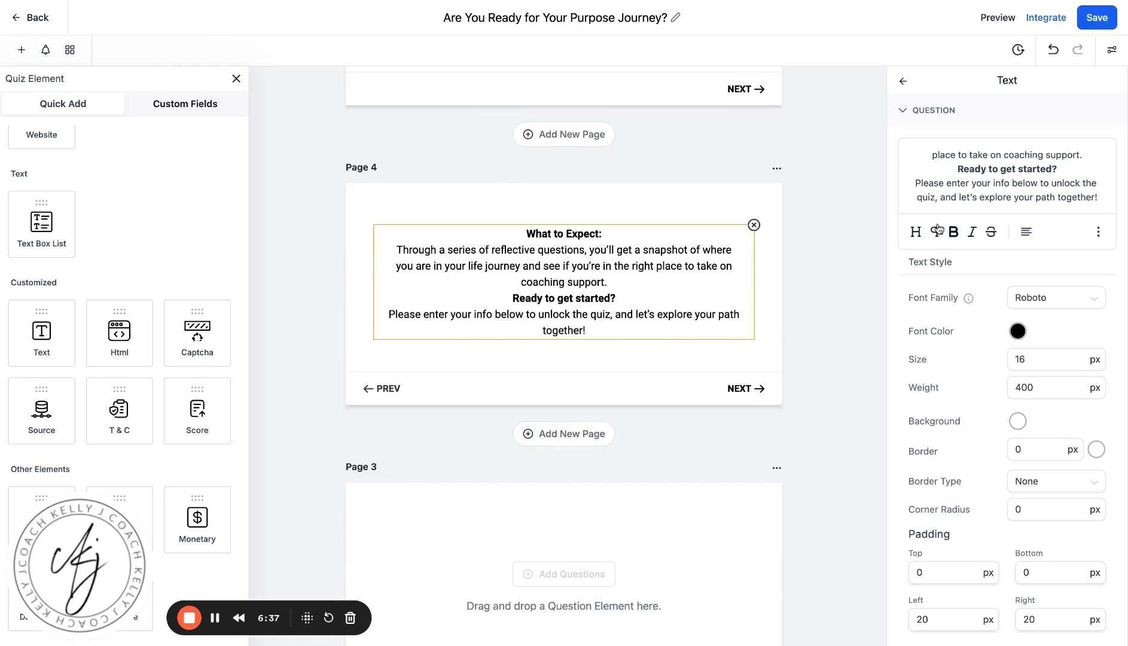
scroll(991, 195, down, 1)
double_click(1020, 176)
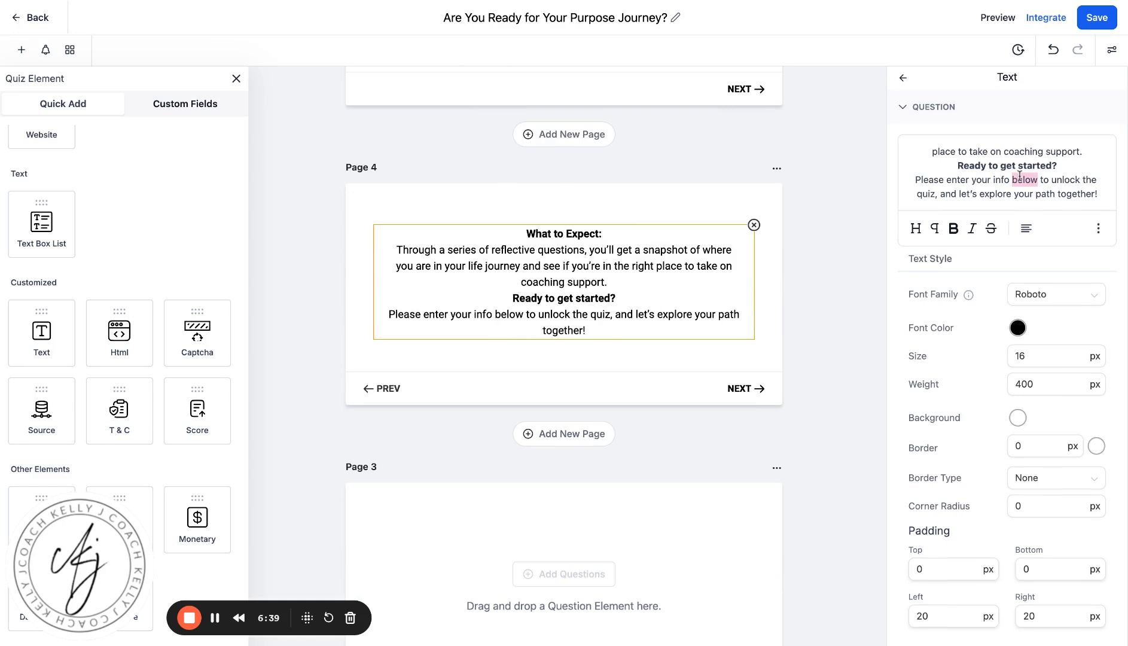
text(on the)
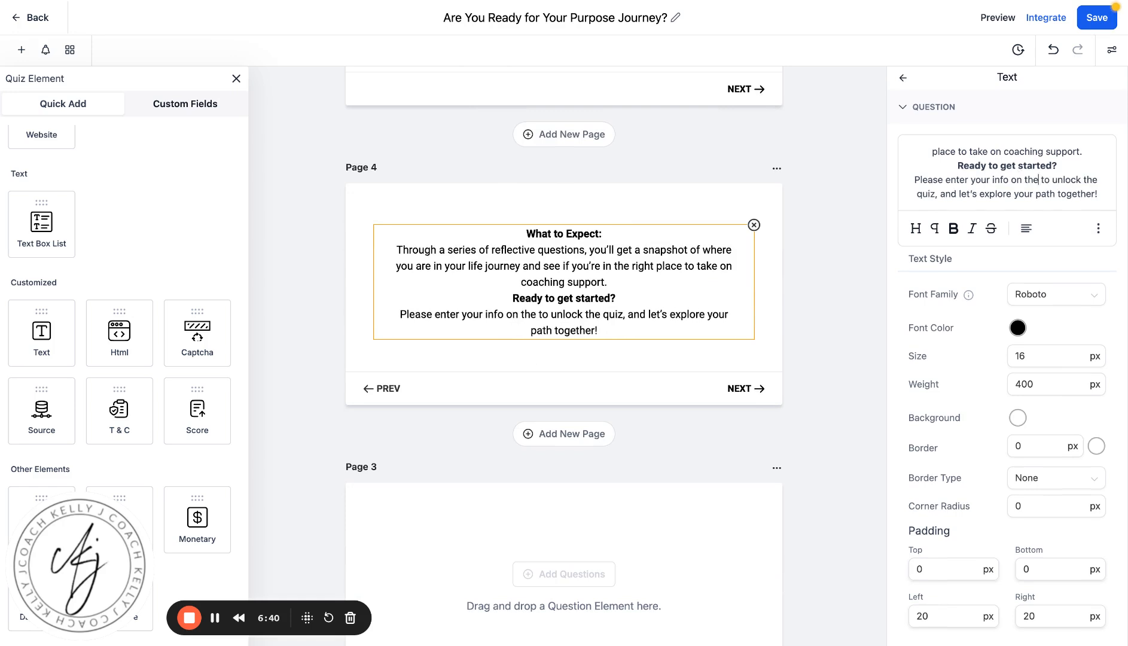
text( next page)
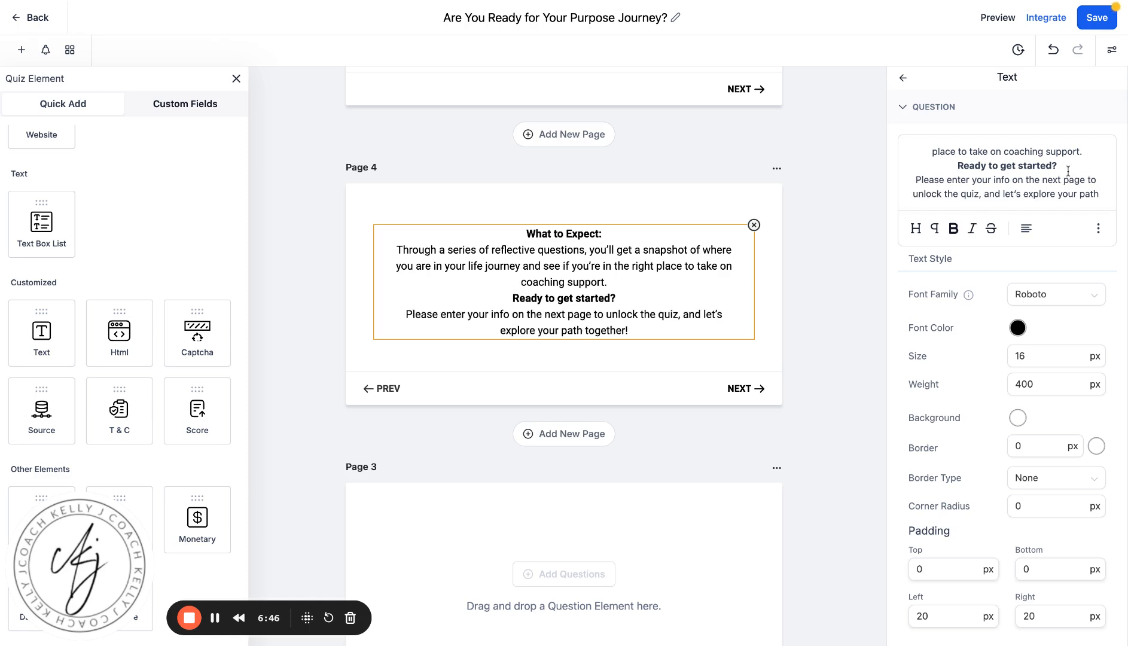
click(1097, 17)
- Place a Full Name field on the empty Page 3
scroll(611, 469, up, 3)
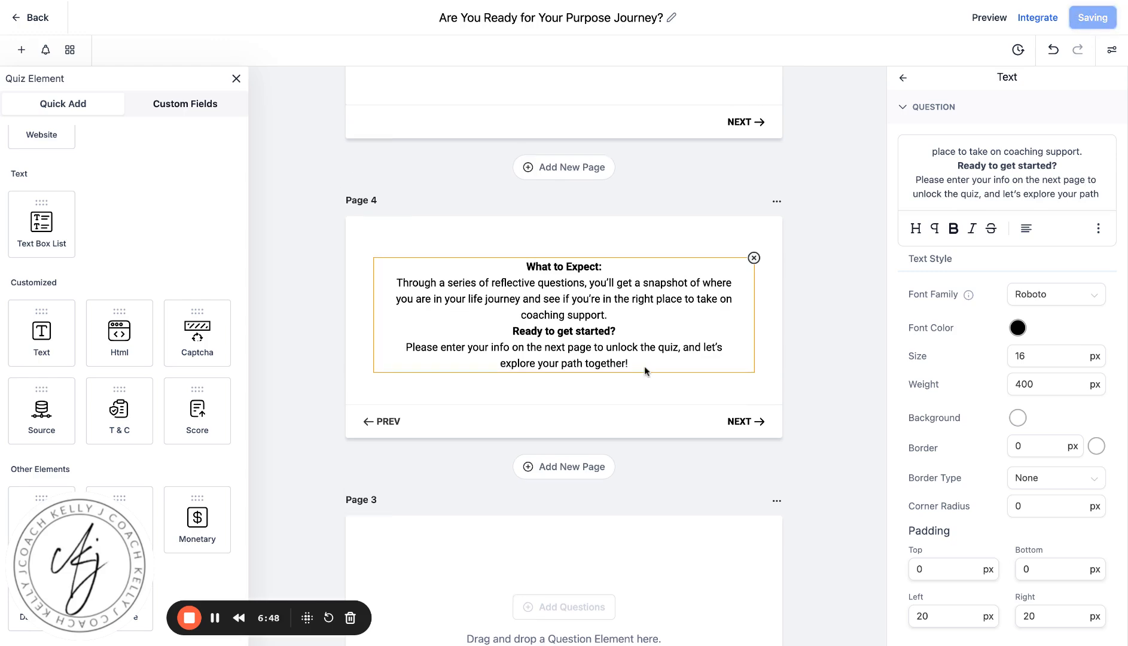
scroll(610, 470, down, 8)
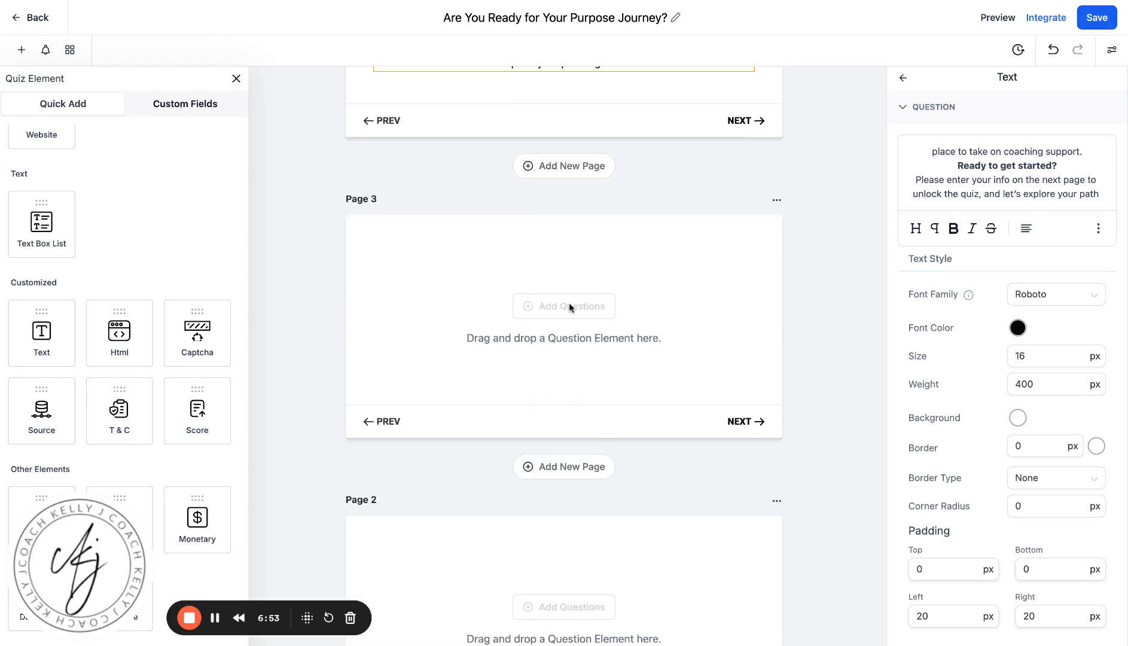
scroll(125, 299, up, 5)
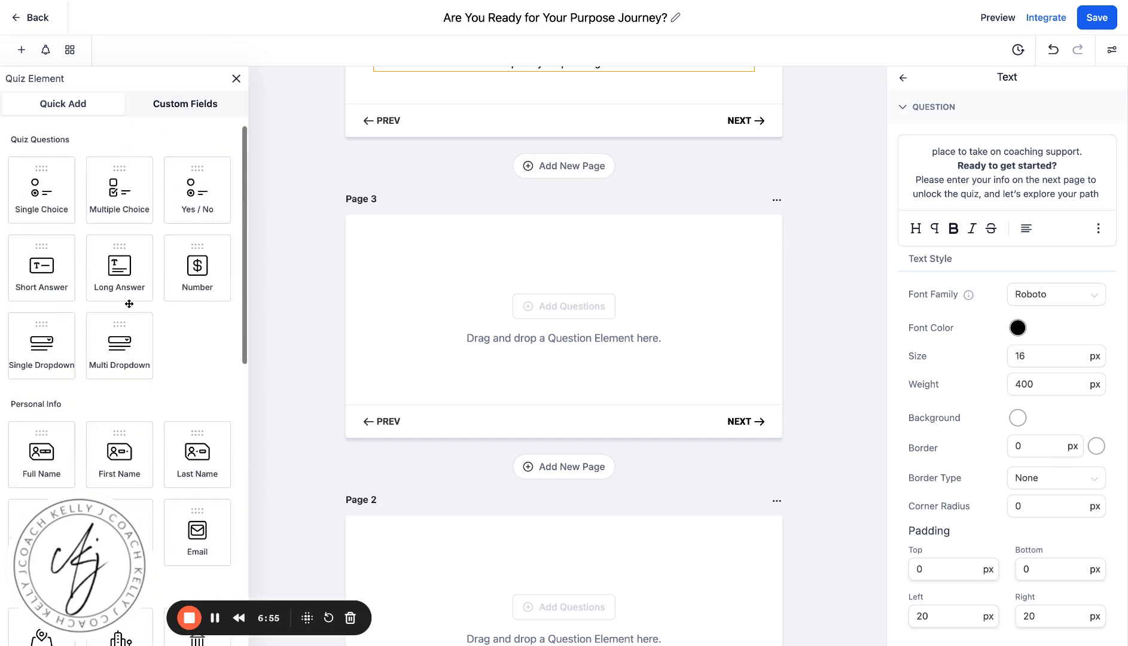
scroll(154, 222, down, 5)
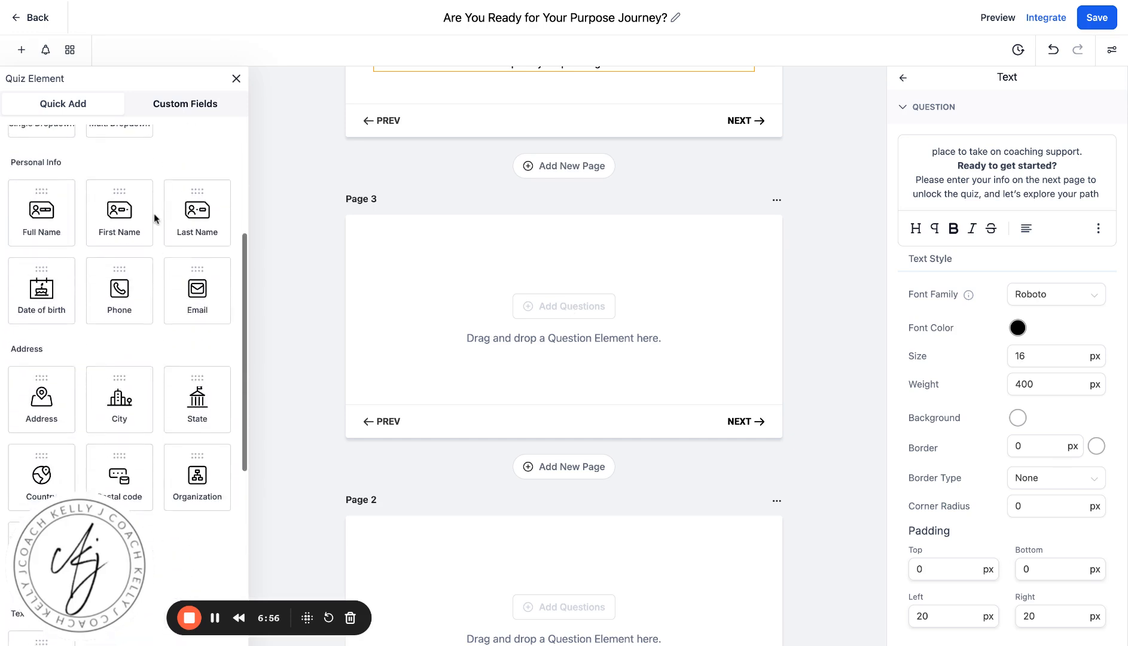
drag(41, 213, 506, 274)
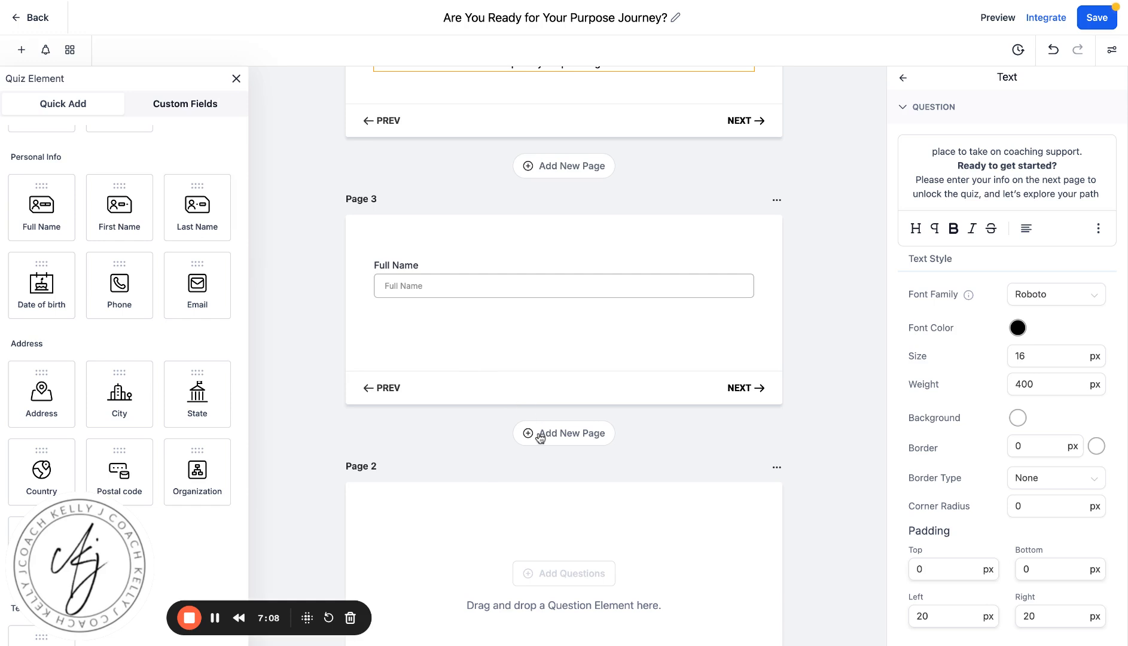
- Place an Email field on the empty Page 2 below the Full Name page
scroll(529, 434, down, 3)
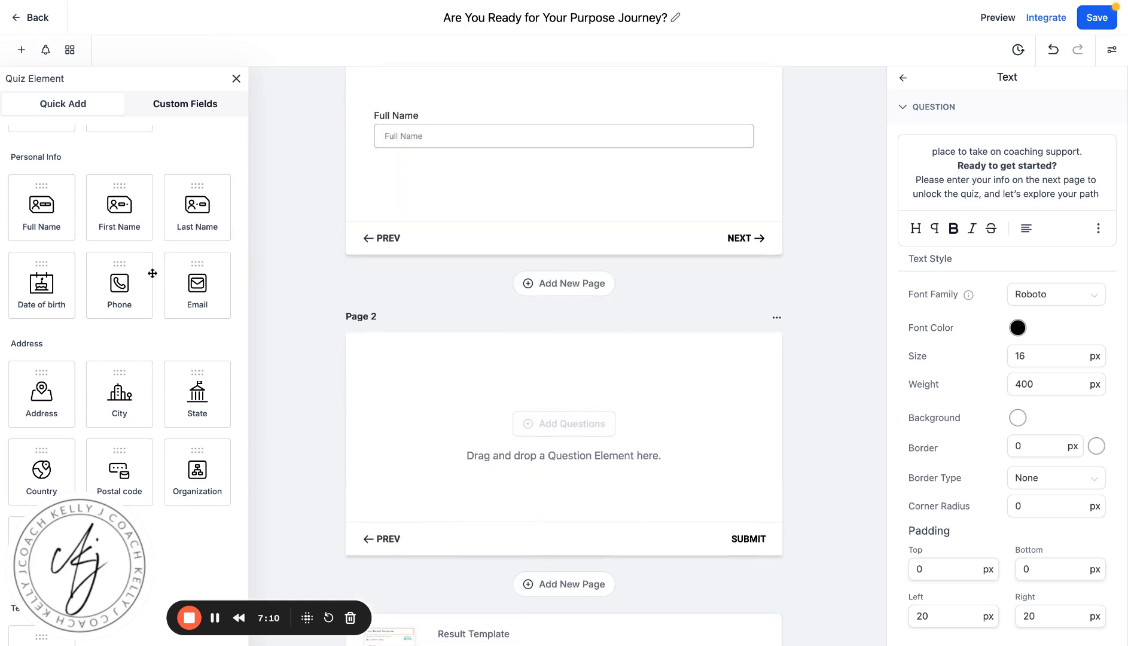
click(196, 281)
drag(197, 285, 541, 419)
scroll(541, 418, down, 3)
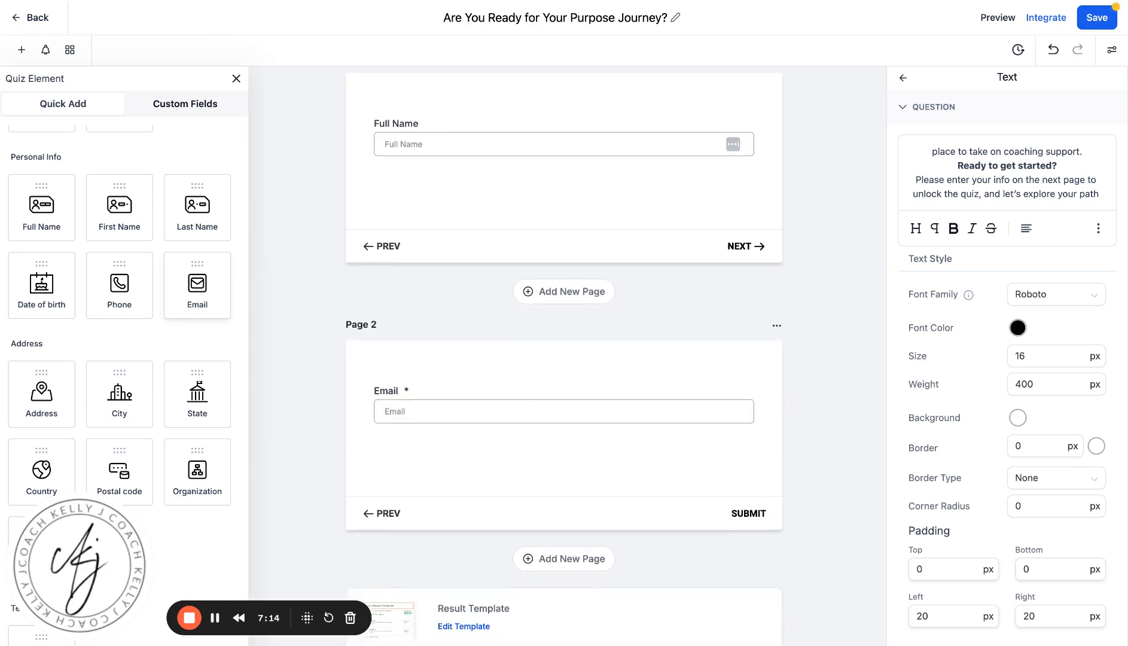
- Add a new page after the Email page and place a Phone field on it
click(556, 434)
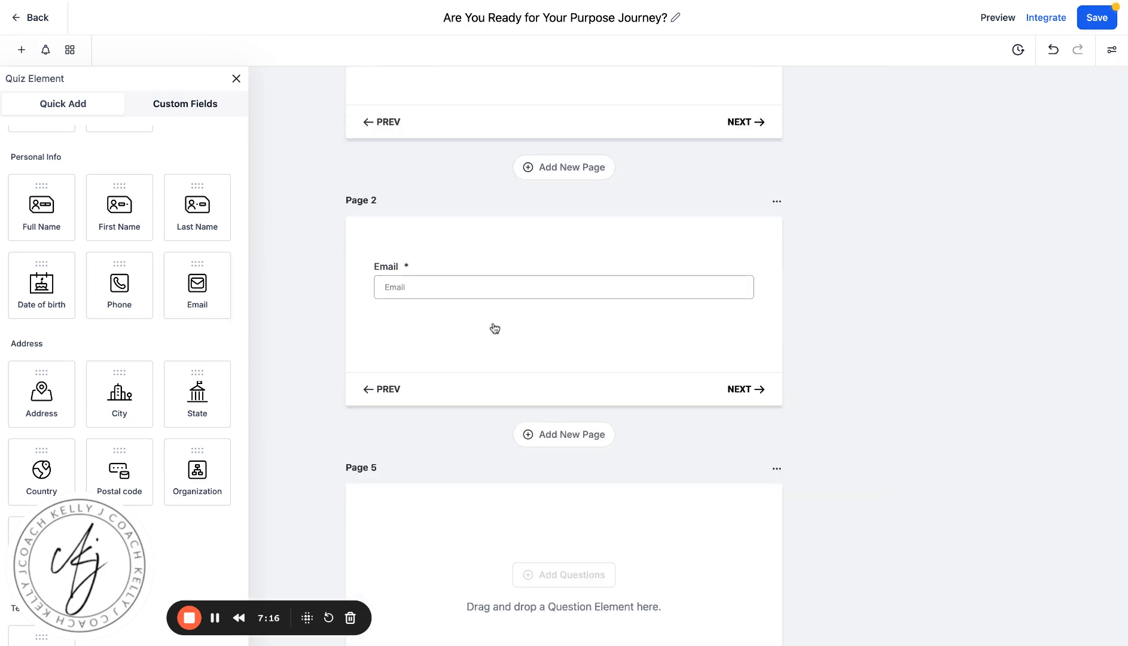
scroll(493, 328, down, 4)
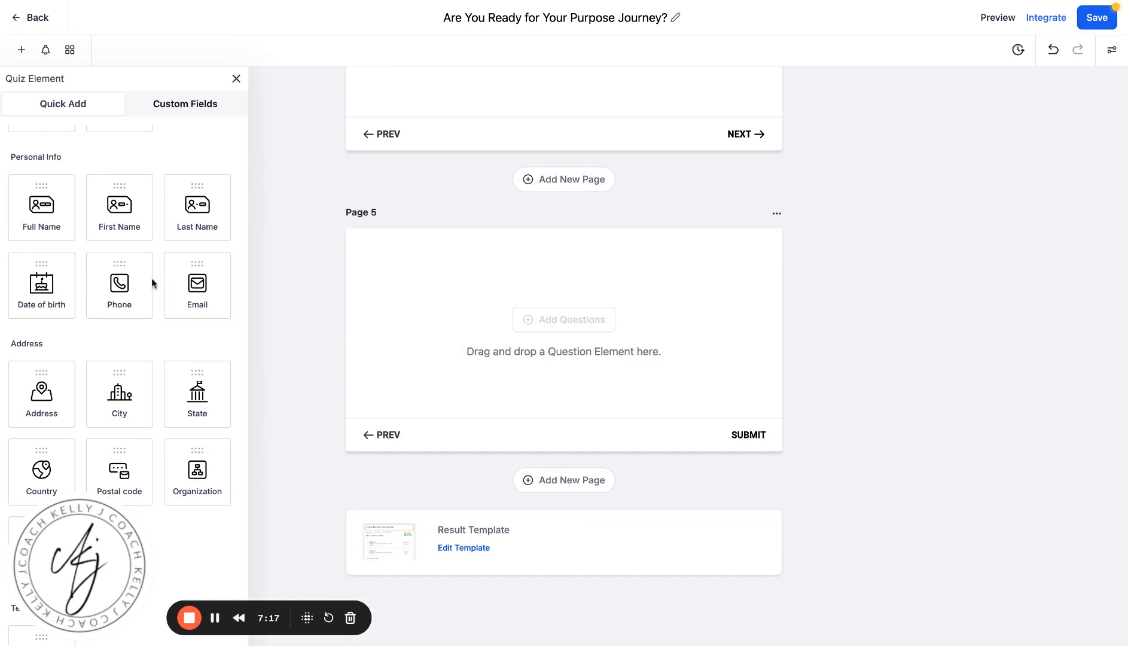
drag(154, 284, 594, 297)
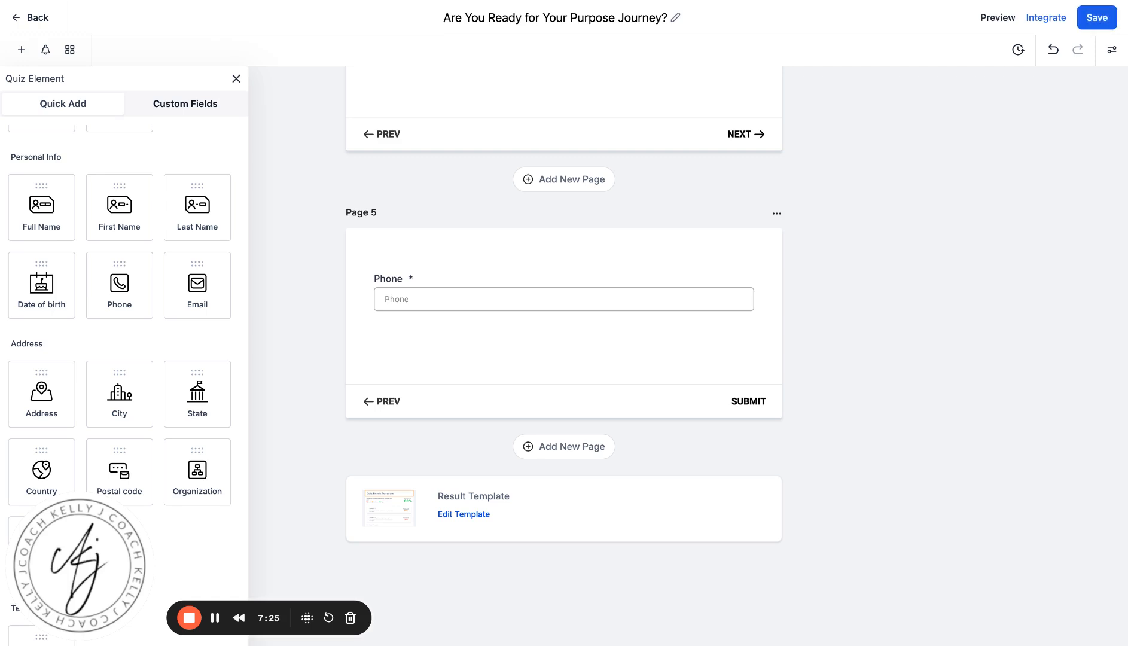
- Review the page order from the welcome message through the Phone field and save the quiz
scroll(683, 299, up, 13)
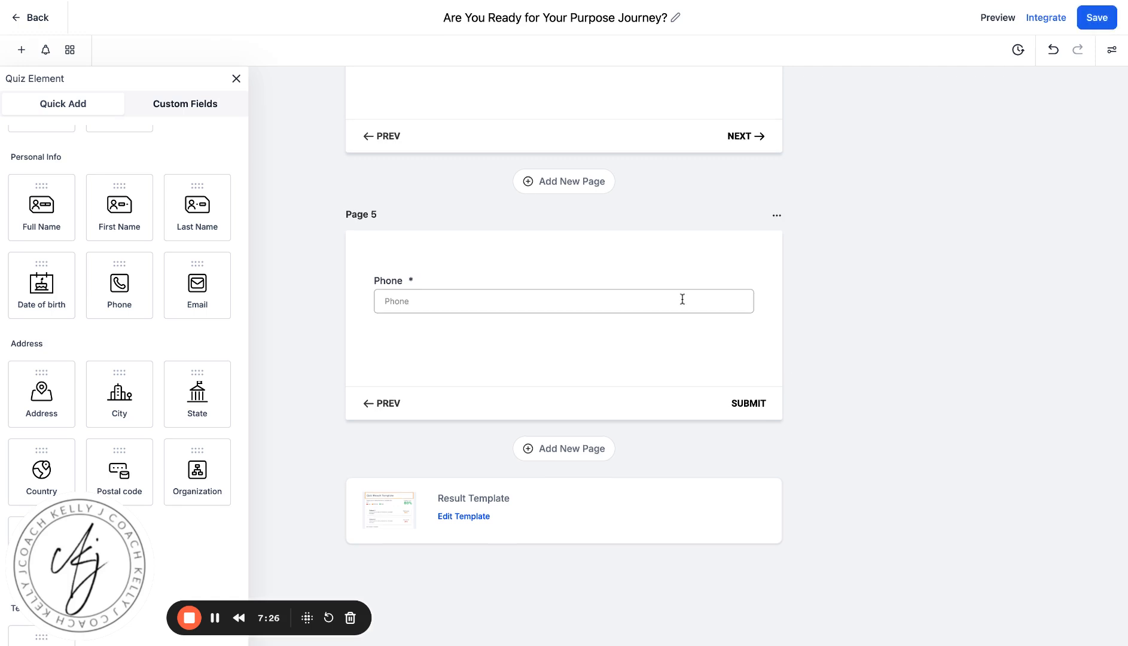
scroll(682, 299, up, 3)
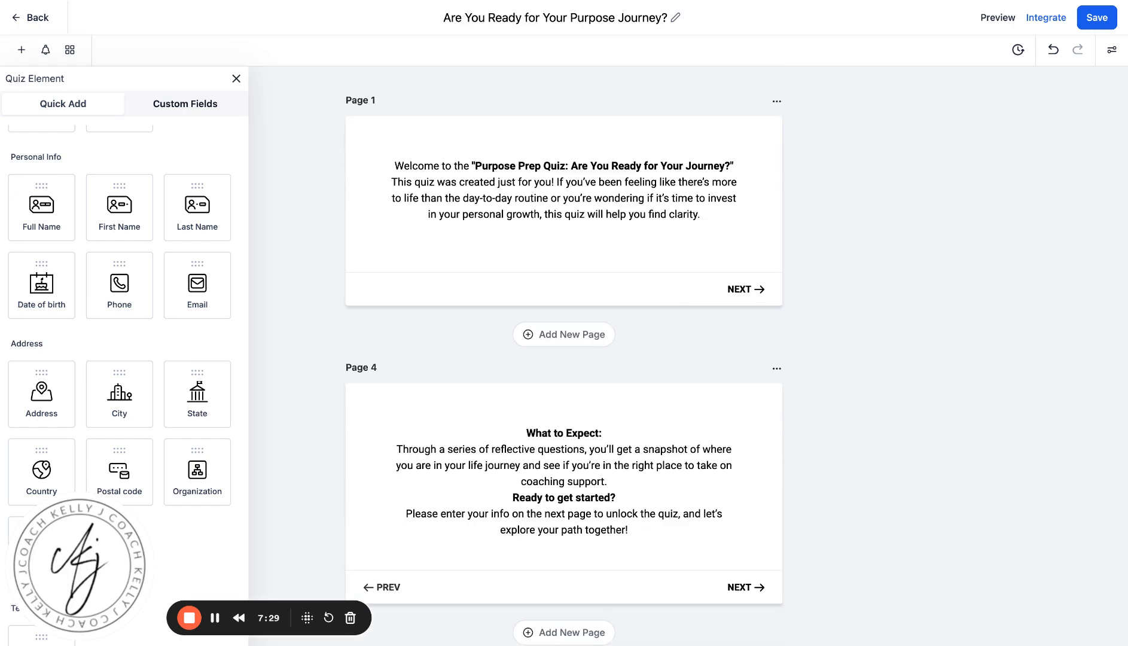
scroll(655, 265, down, 12)
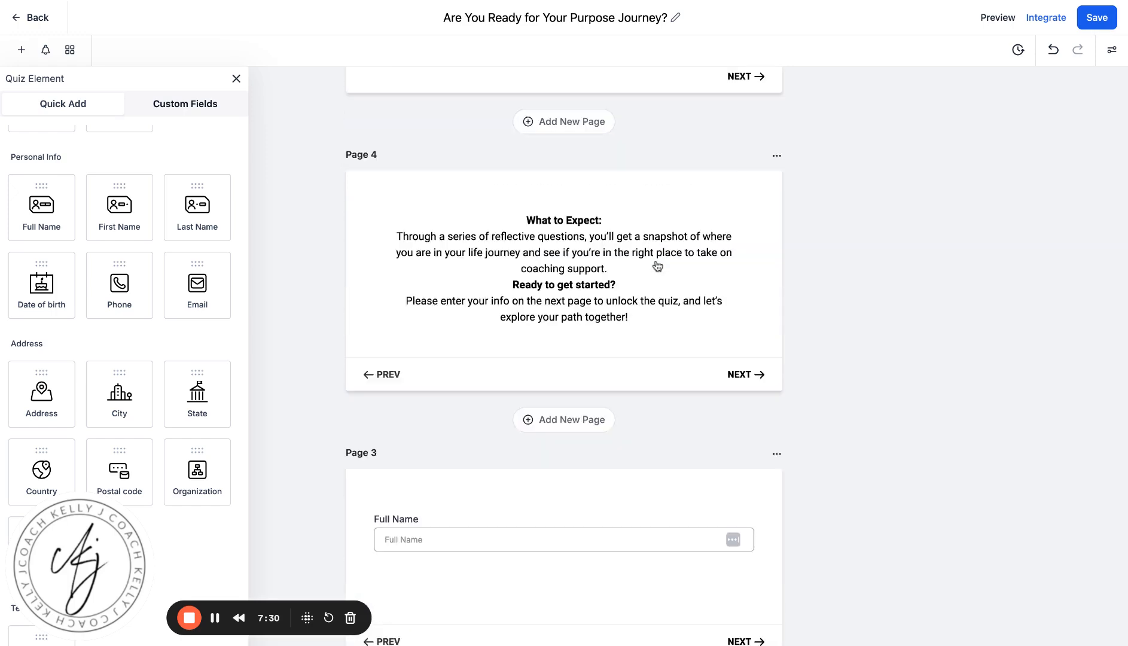
scroll(658, 265, down, 2)
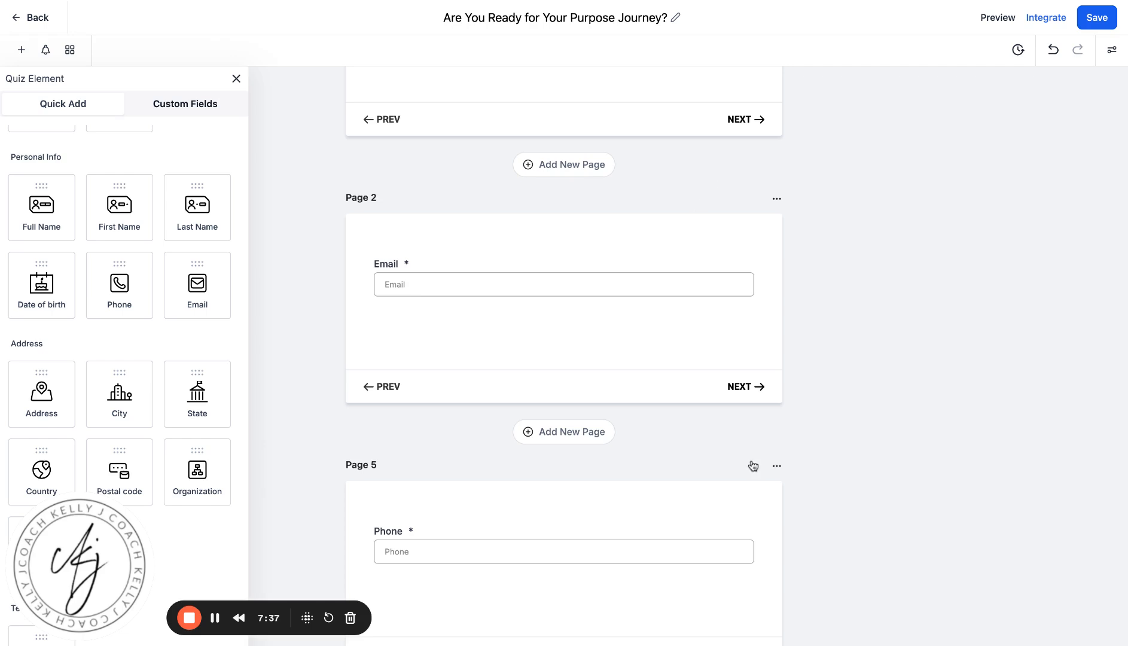
scroll(751, 466, down, 3)
scroll(741, 381, down, 1)
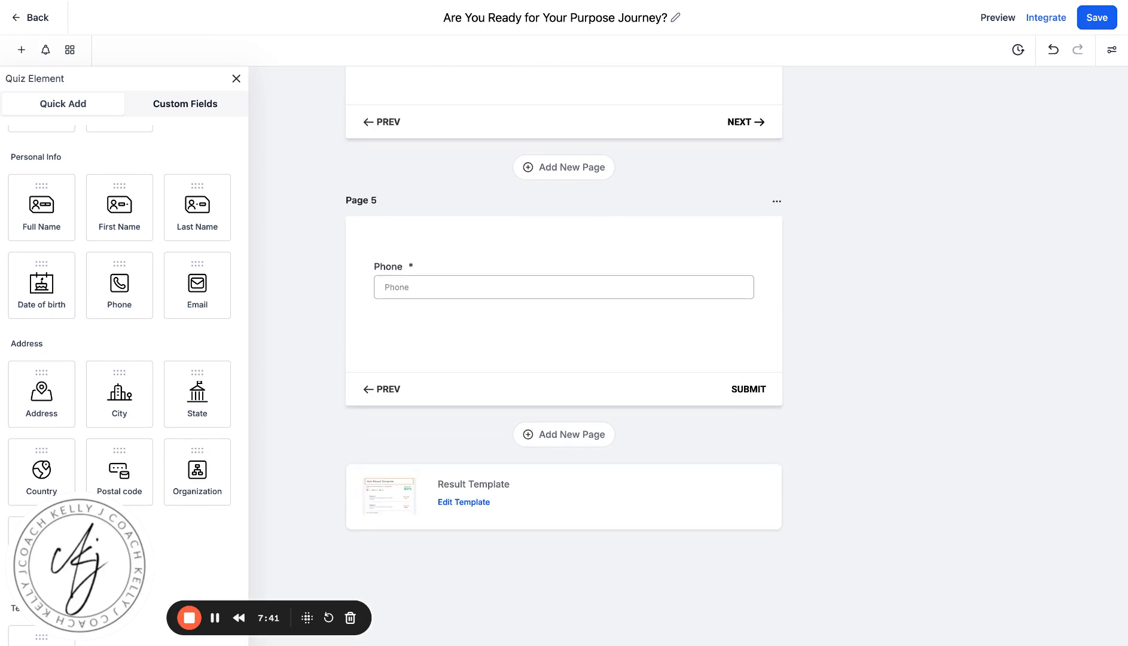
scroll(564, 356, up, 3)
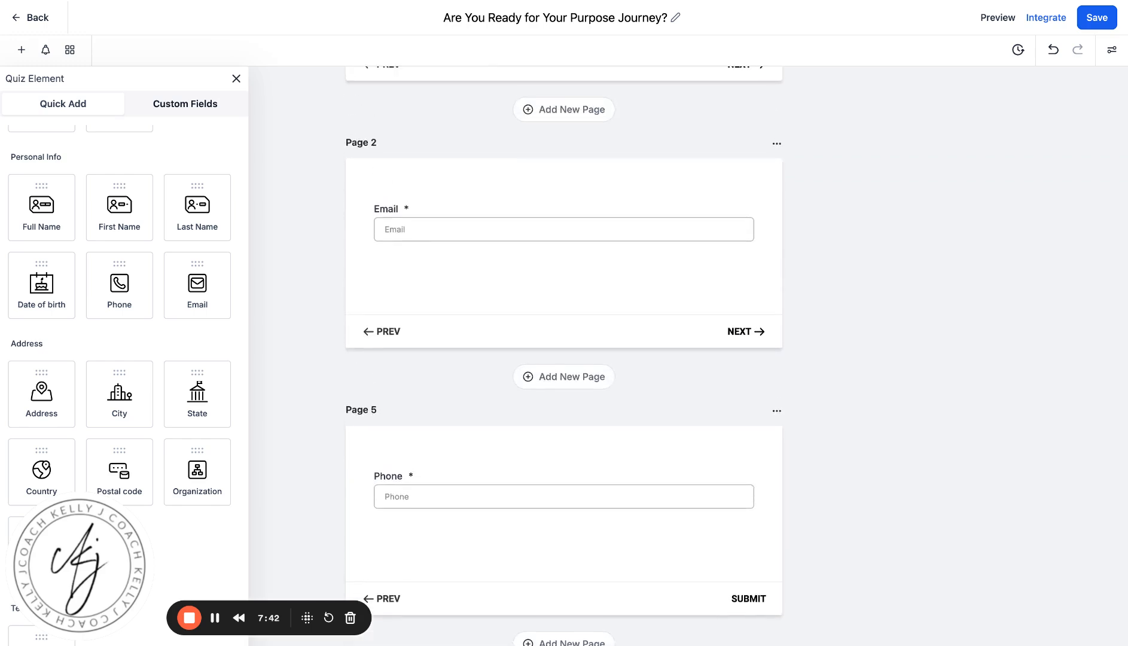
click(1096, 19)
scroll(623, 275, up, 8)
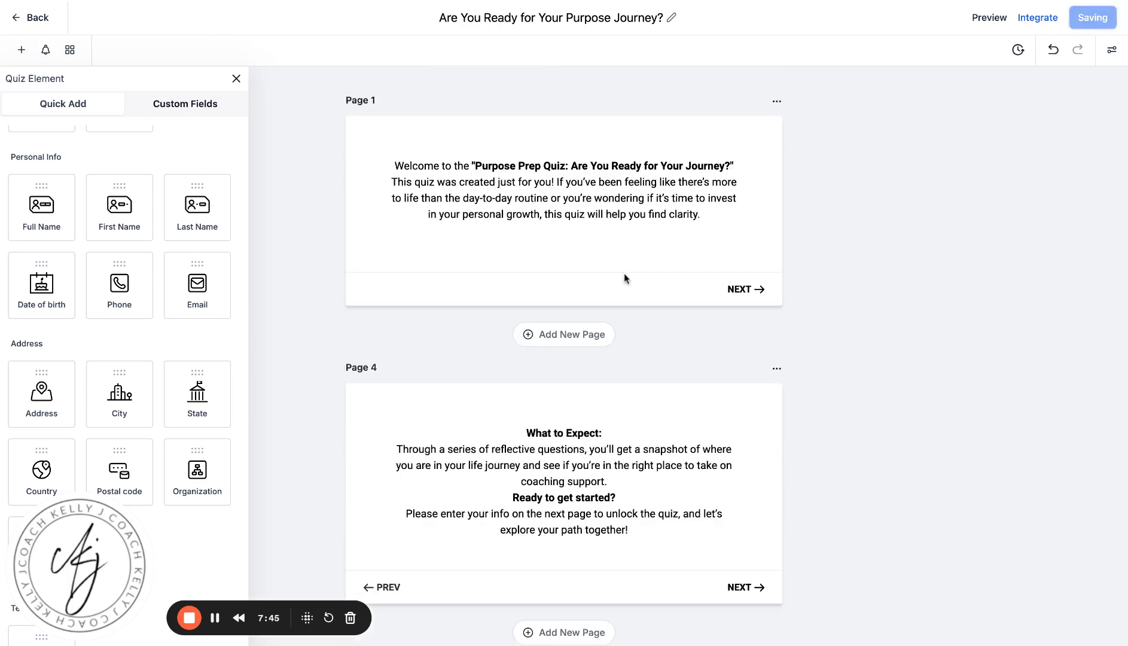
scroll(624, 272, down, 8)
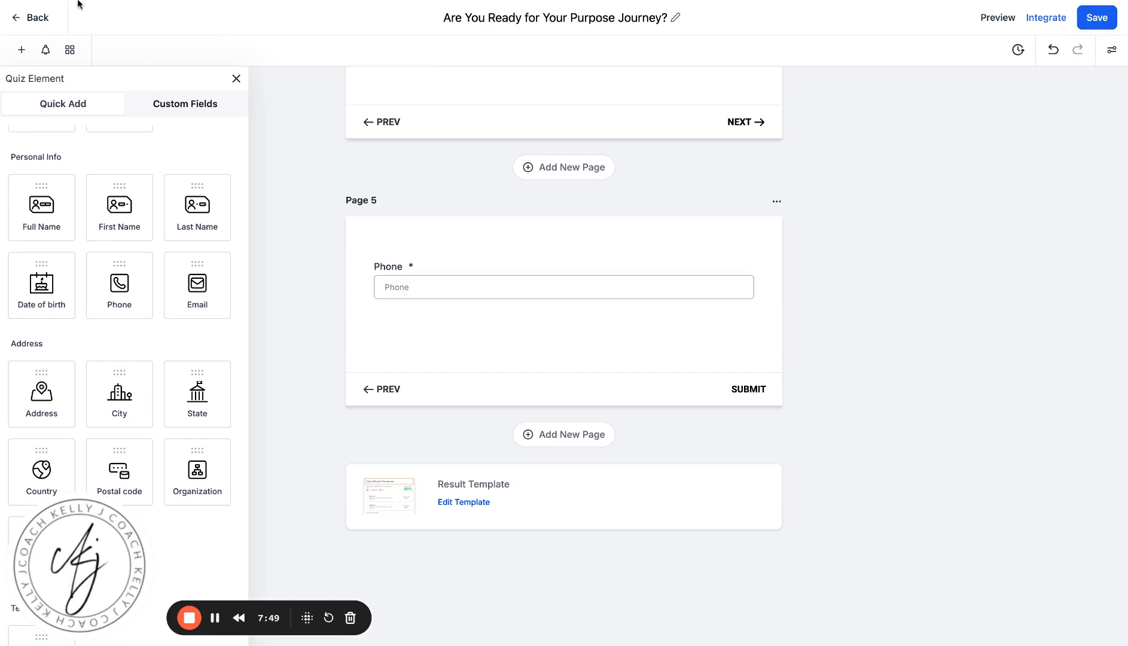
scroll(415, 214, up, 3)
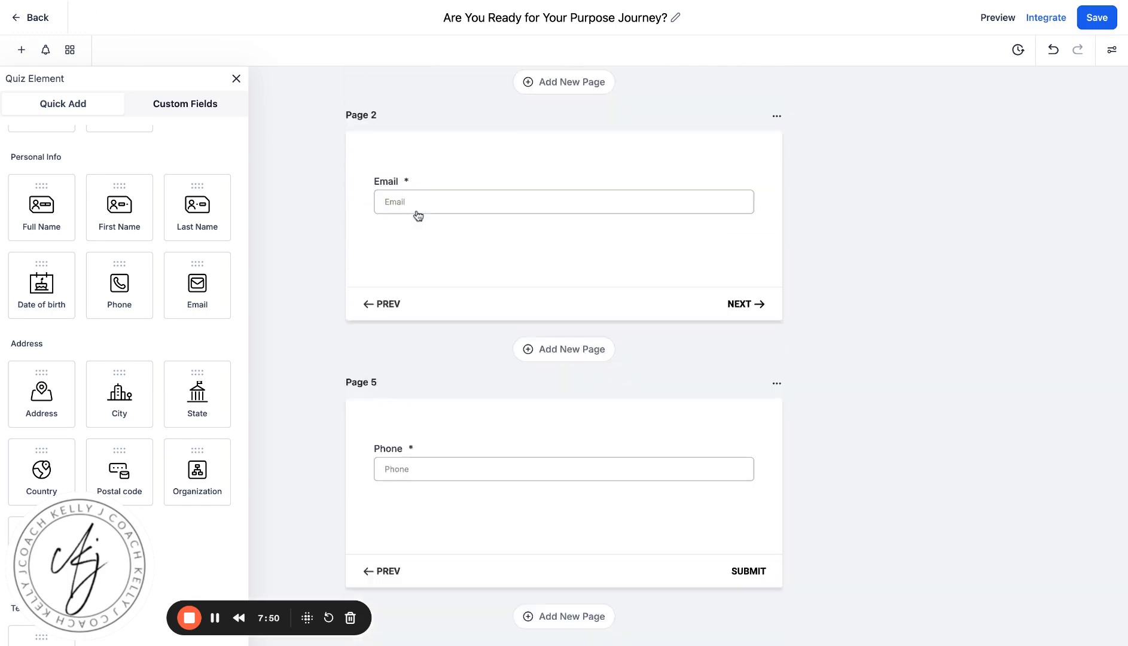
scroll(418, 216, down, 3)
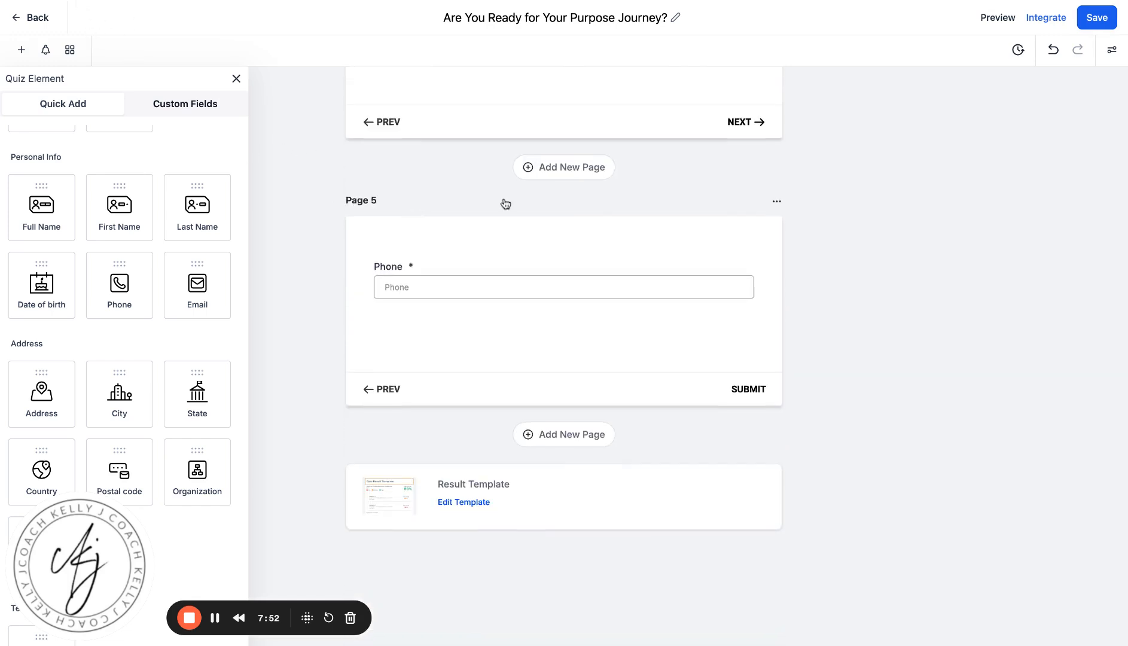
- Reload the quiz editor and place a Single Choice question on a new page after the Phone page
key(super+r)
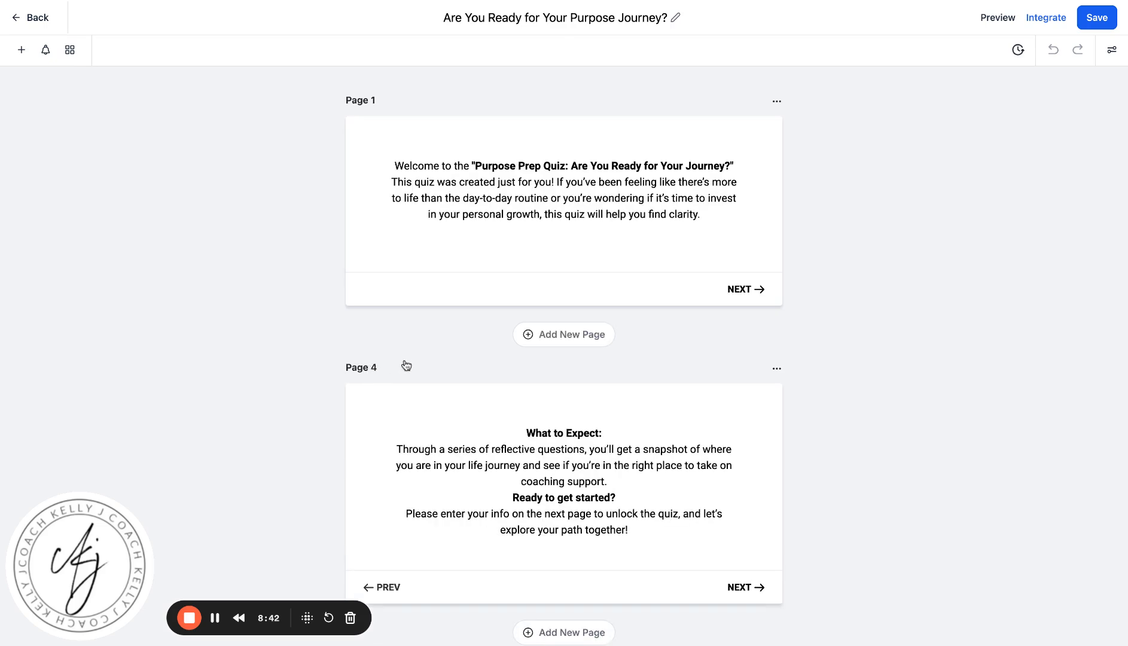
scroll(406, 366, down, 5)
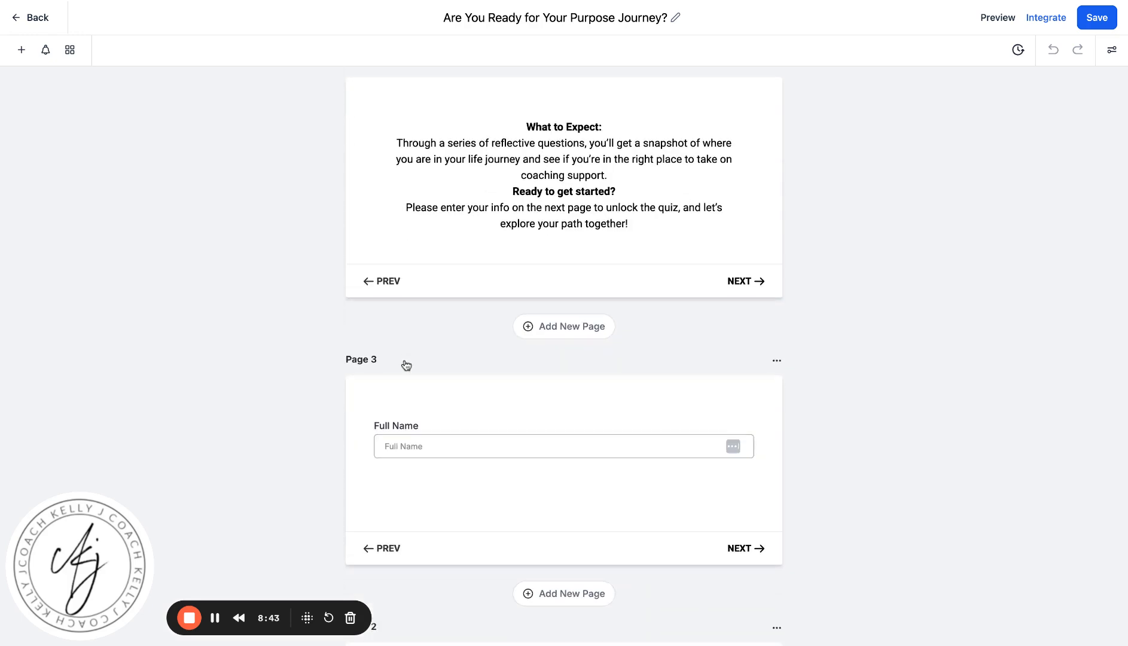
scroll(406, 366, down, 10)
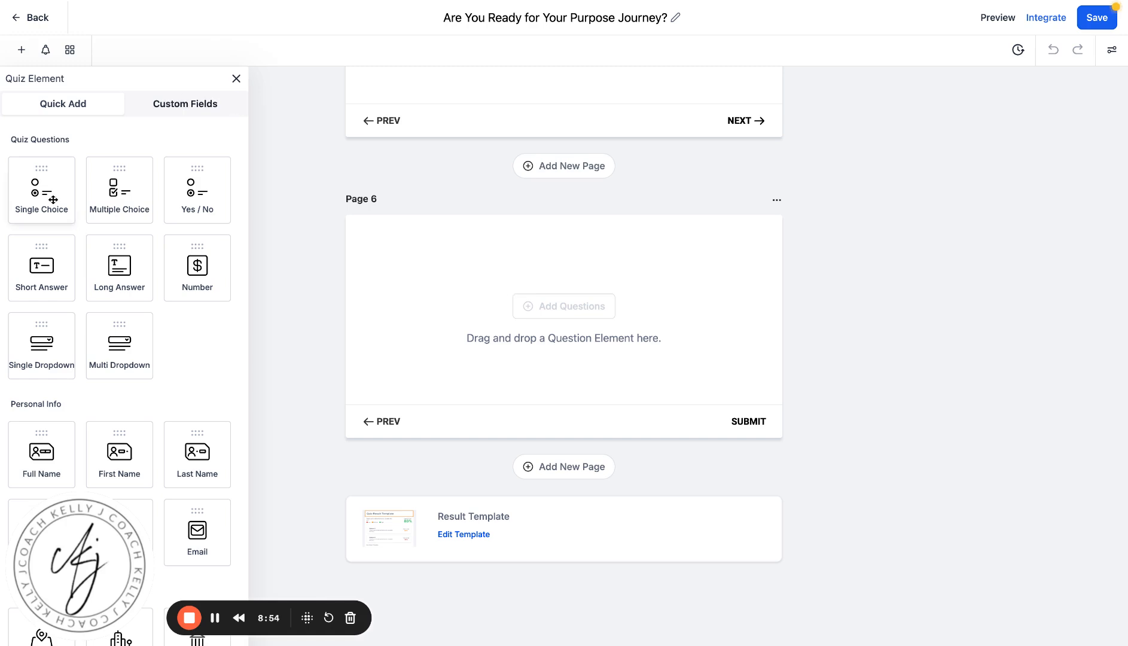
drag(53, 199, 587, 334)
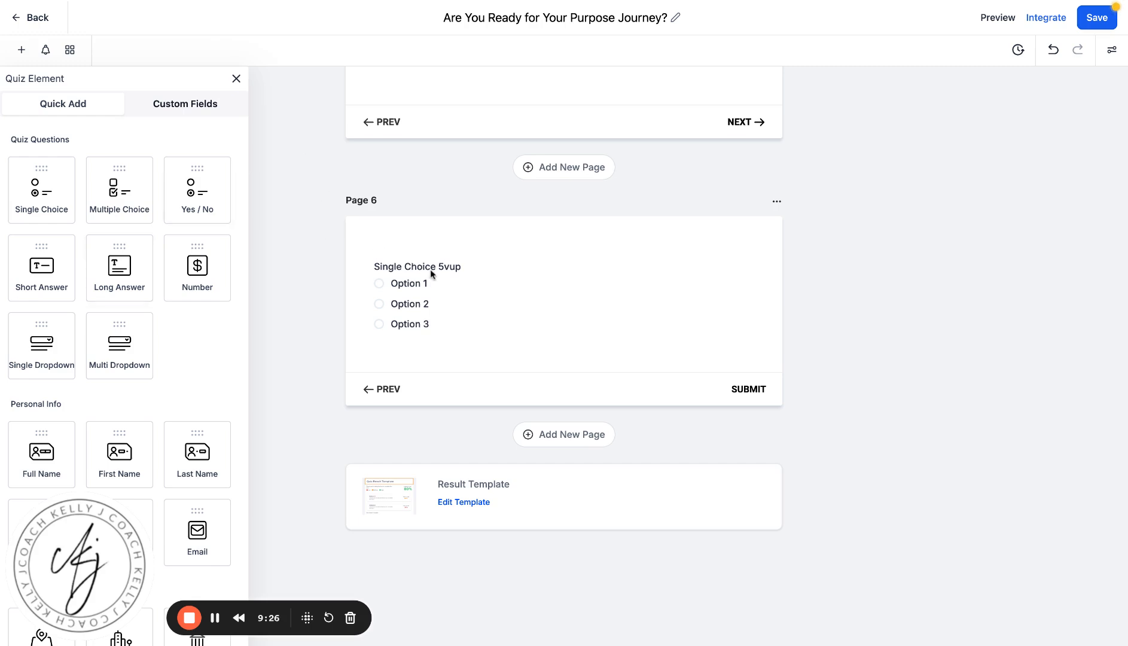
- Make the Single Choice question on Page 6 required and open its answer options
click(411, 268)
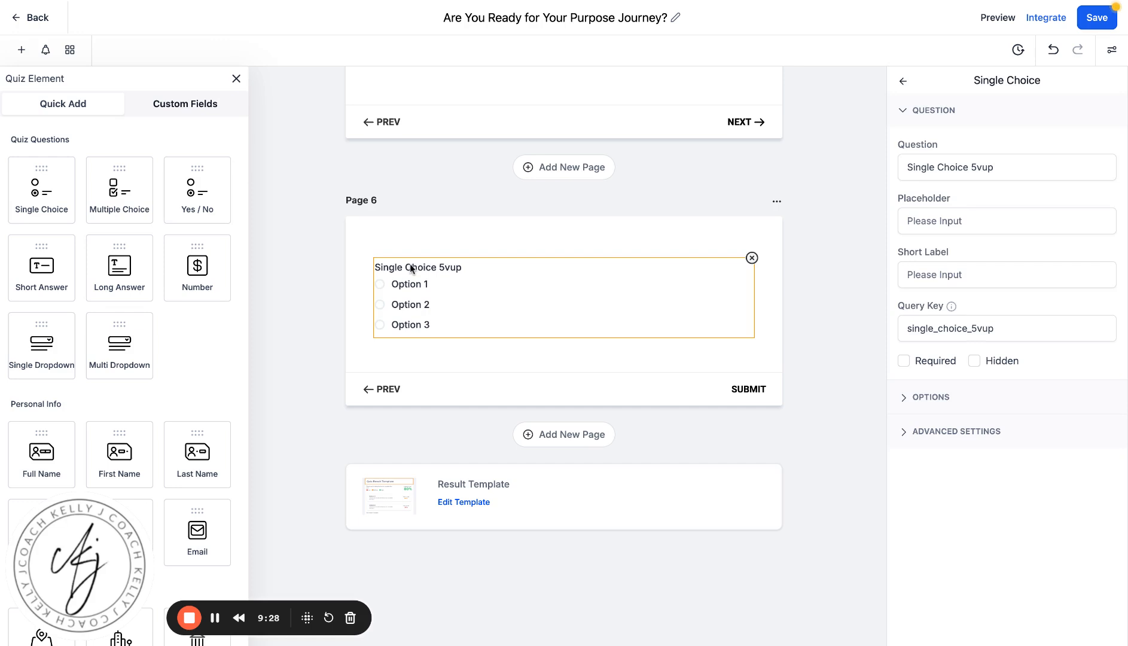
click(911, 165)
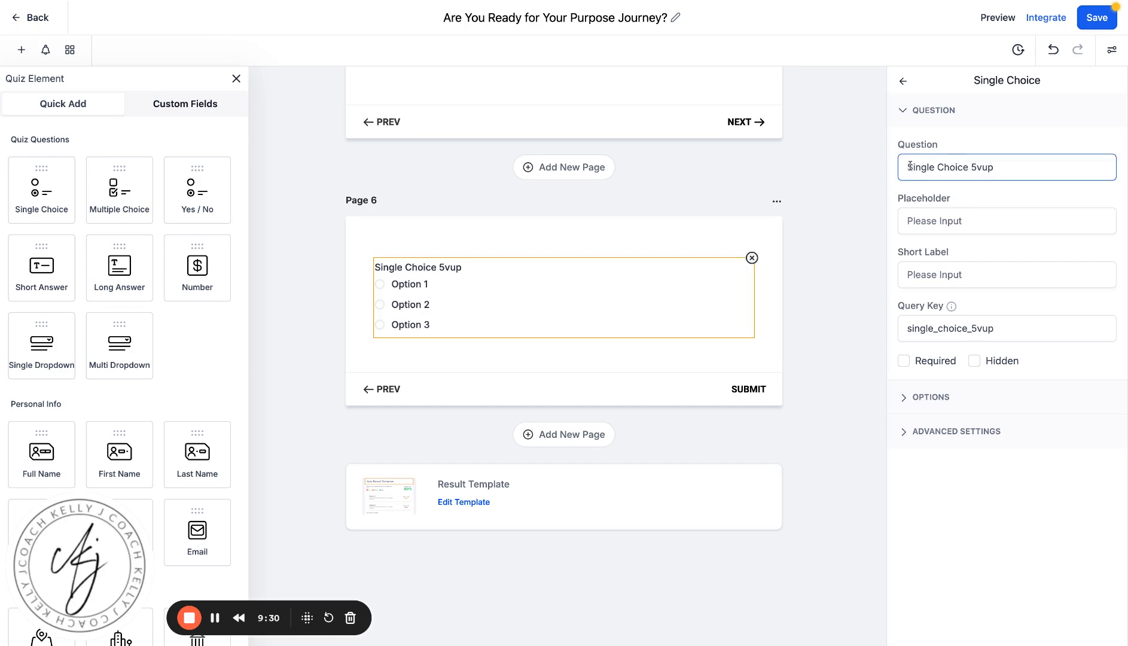
drag(911, 165, 1008, 166)
click(1007, 167)
click(1002, 221)
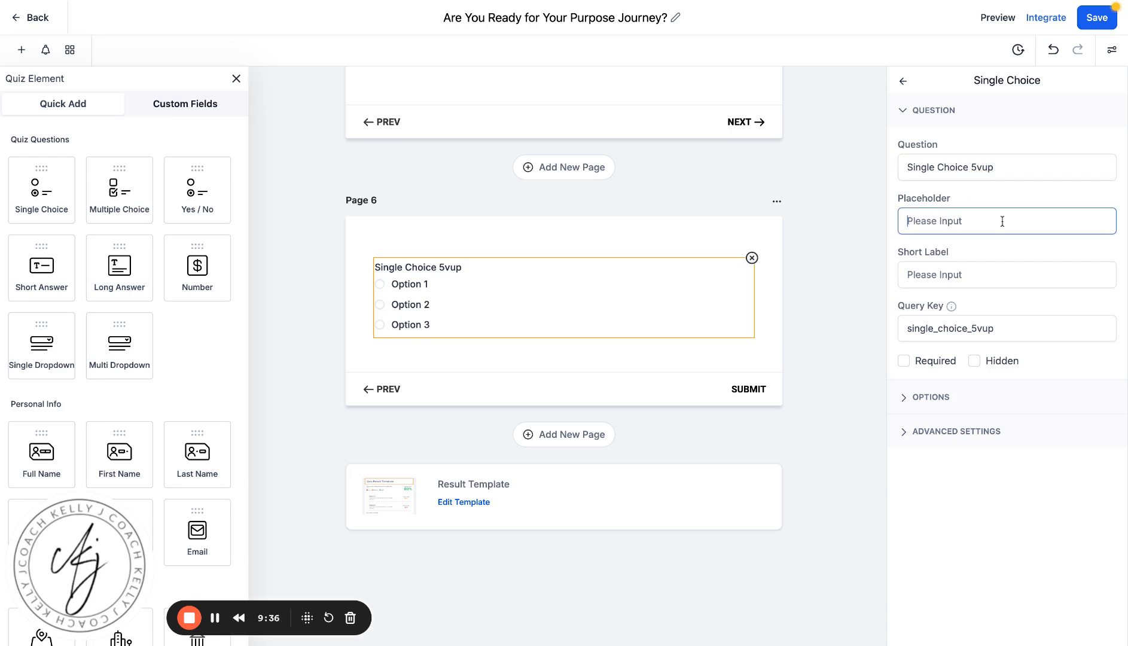
click(915, 365)
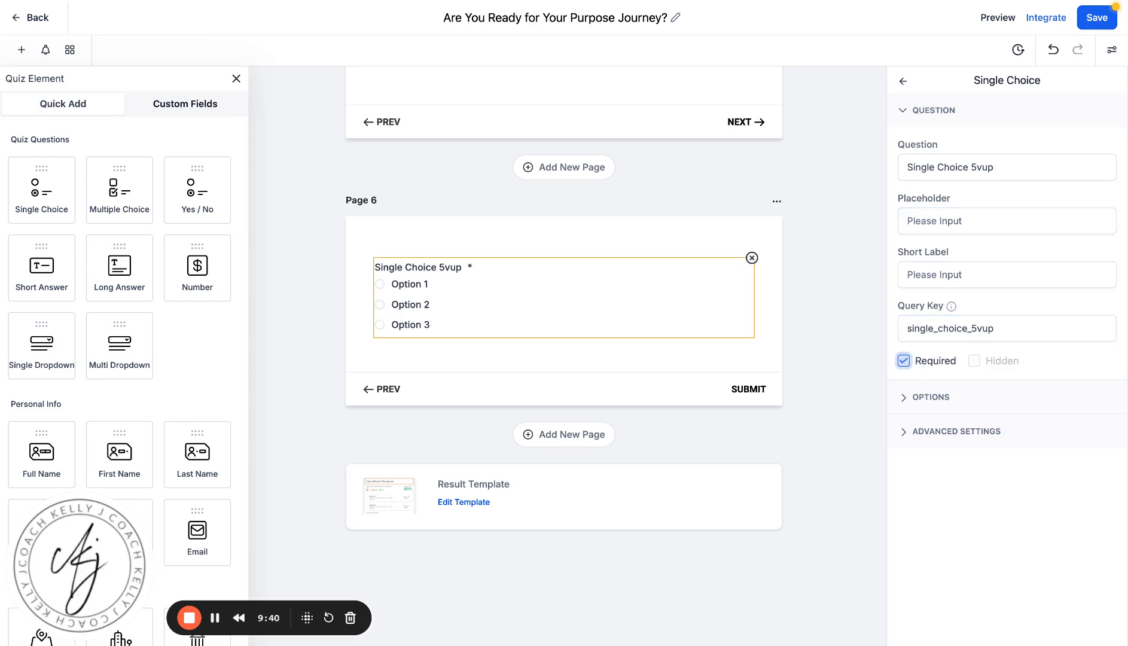
click(906, 400)
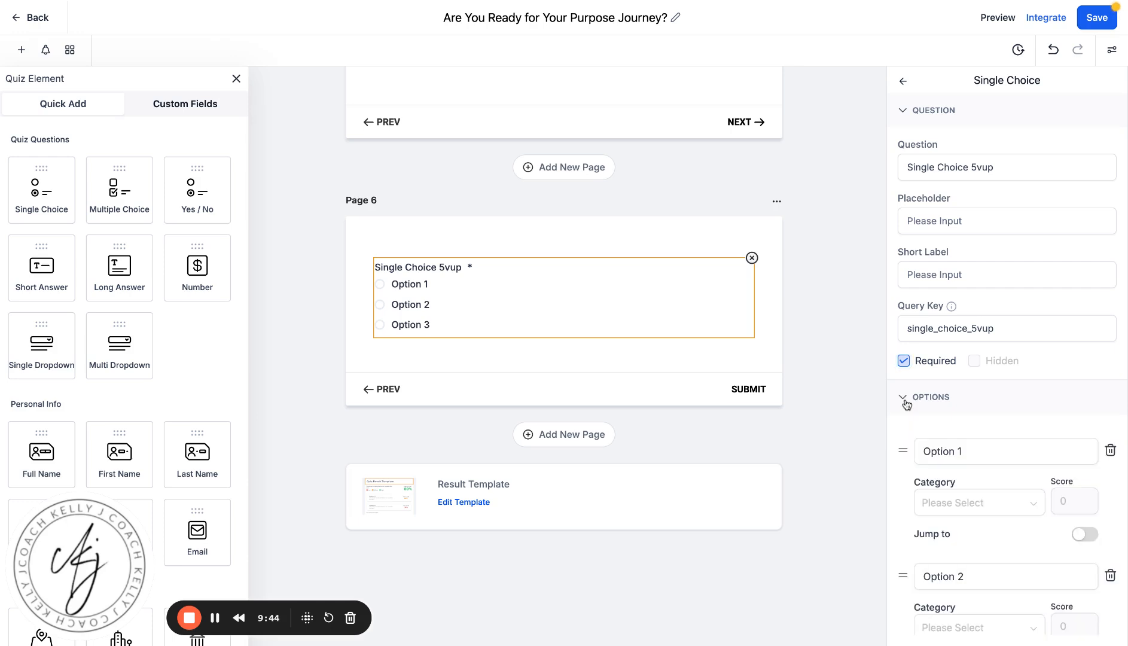
click(930, 452)
scroll(927, 458, down, 3)
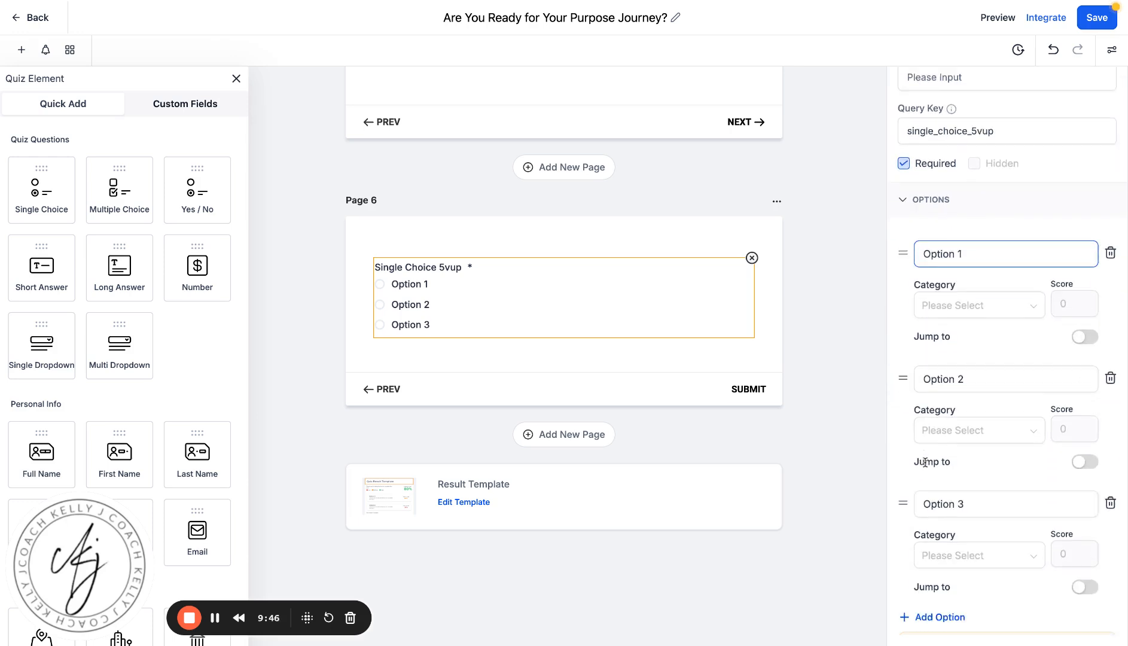
scroll(925, 462, down, 1)
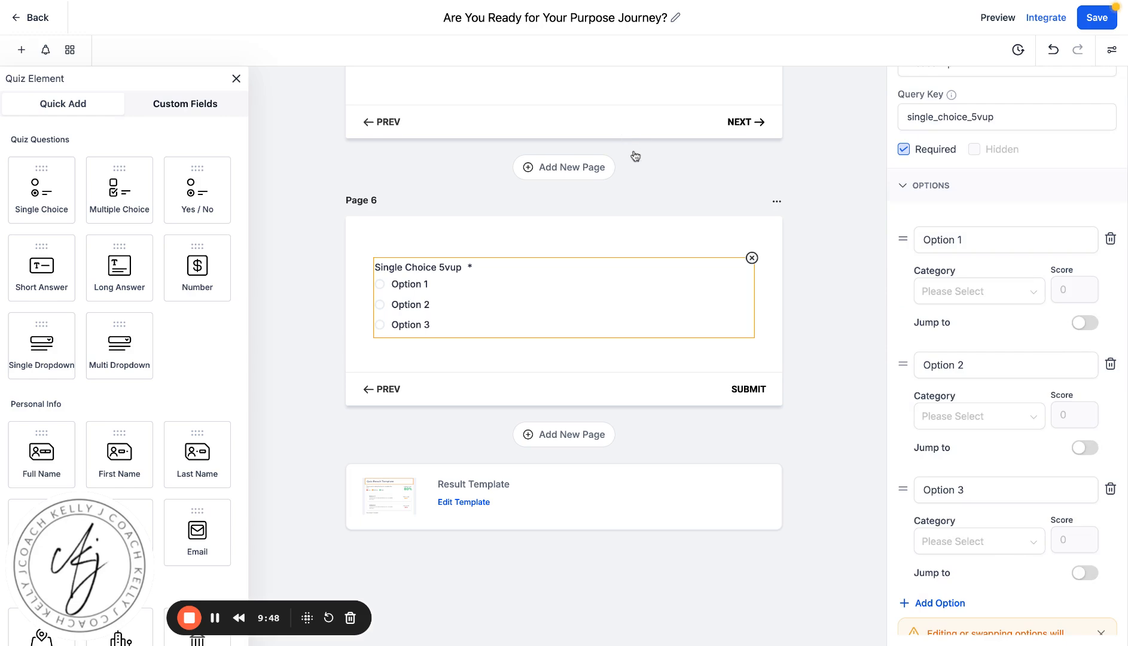
- Copy "Are you feeling unfulfilled or stuck in your current life path?" from the ChatGPT quiz and use it as the Page 6 question text
click(623, 1)
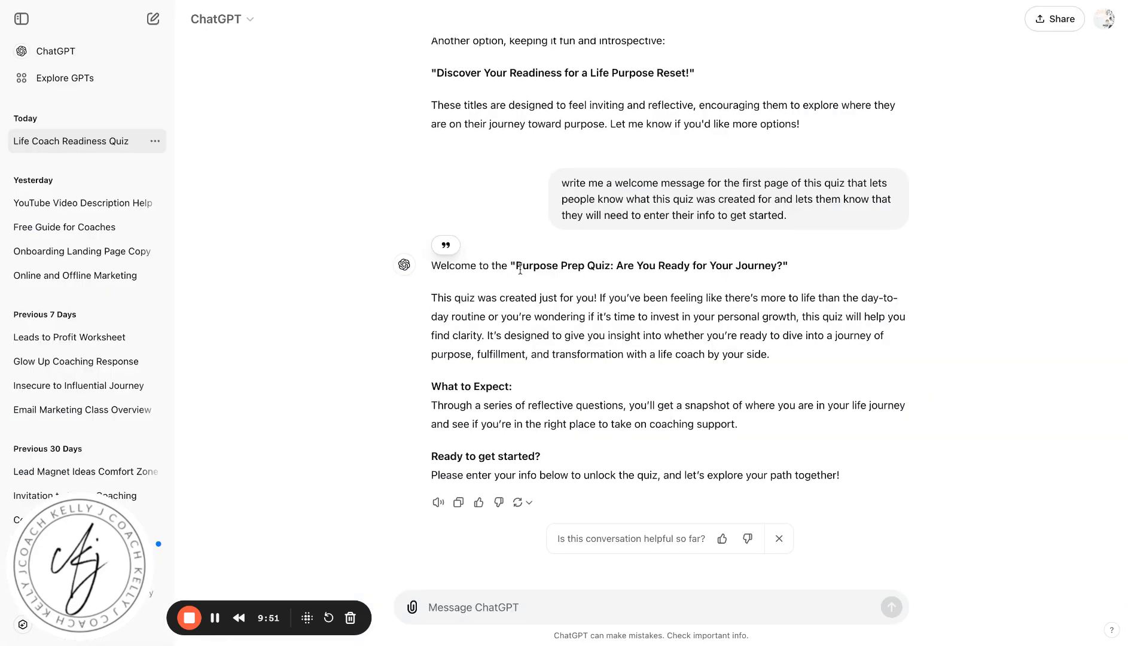
scroll(520, 269, up, 5)
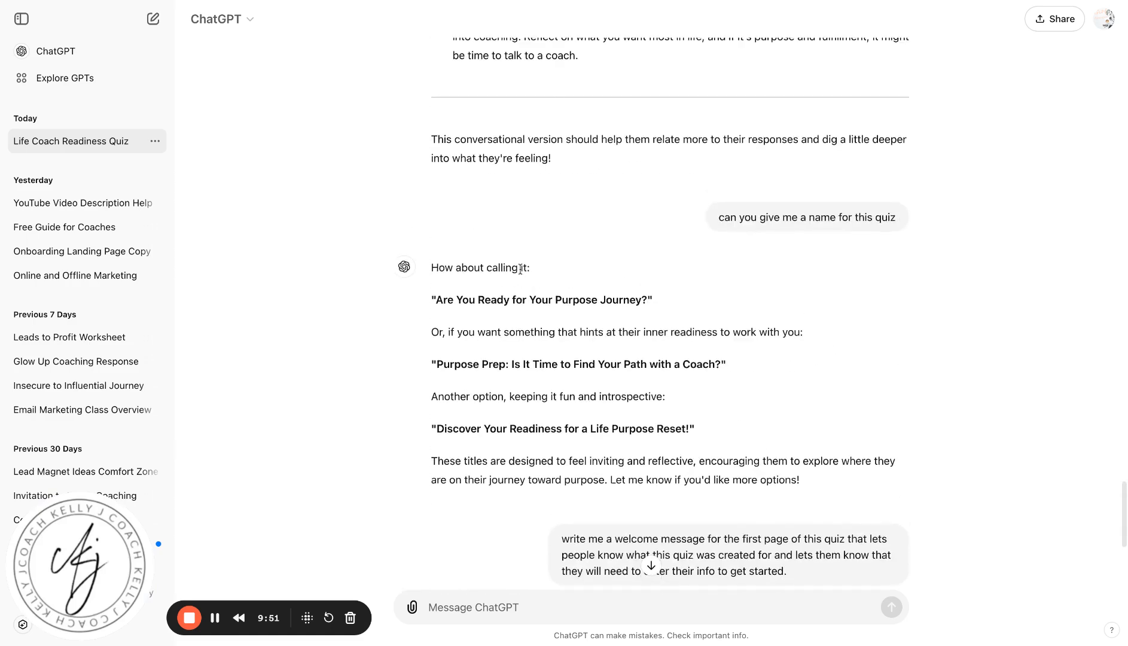
scroll(520, 269, up, 20)
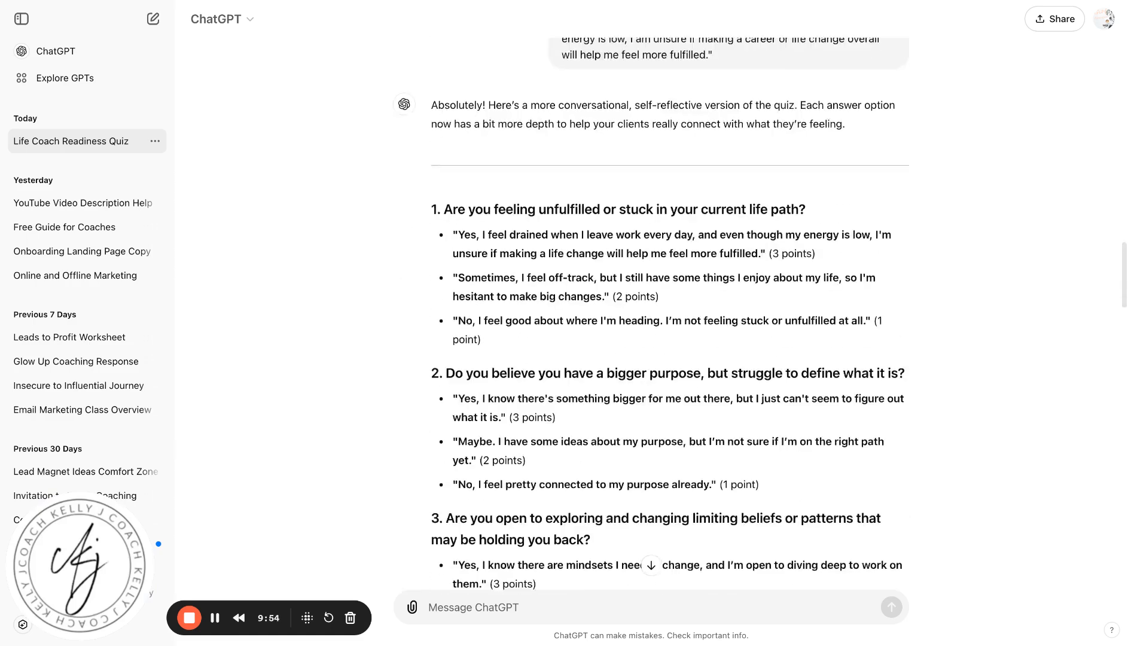
scroll(444, 186, down, 1)
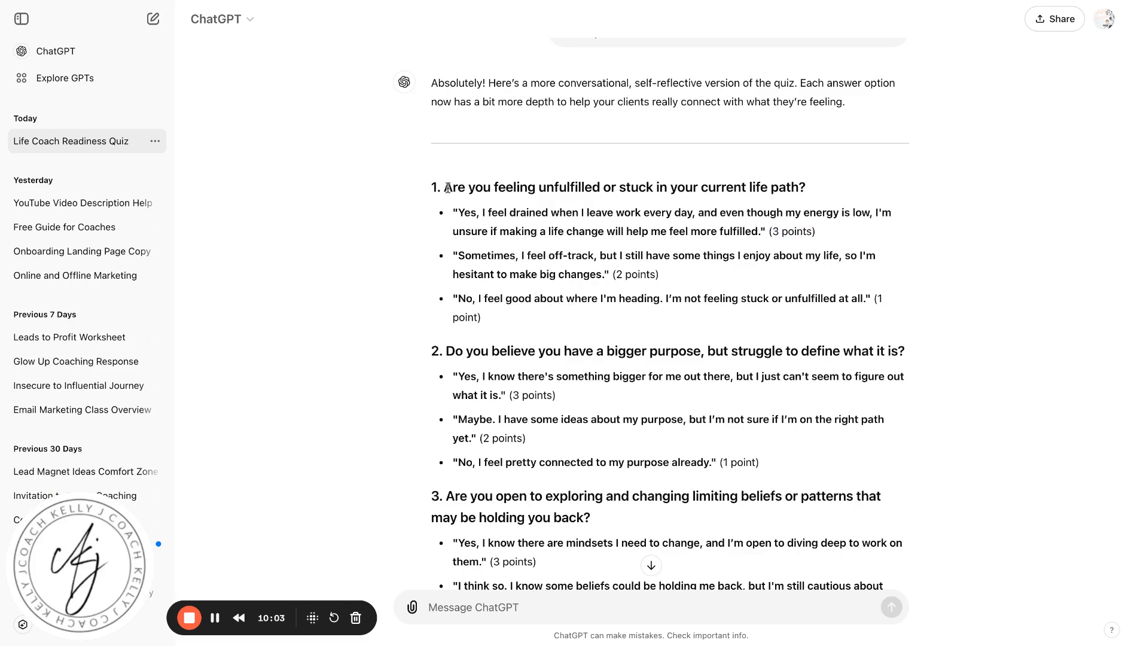
drag(448, 187, 812, 186)
key(ctrl+c)
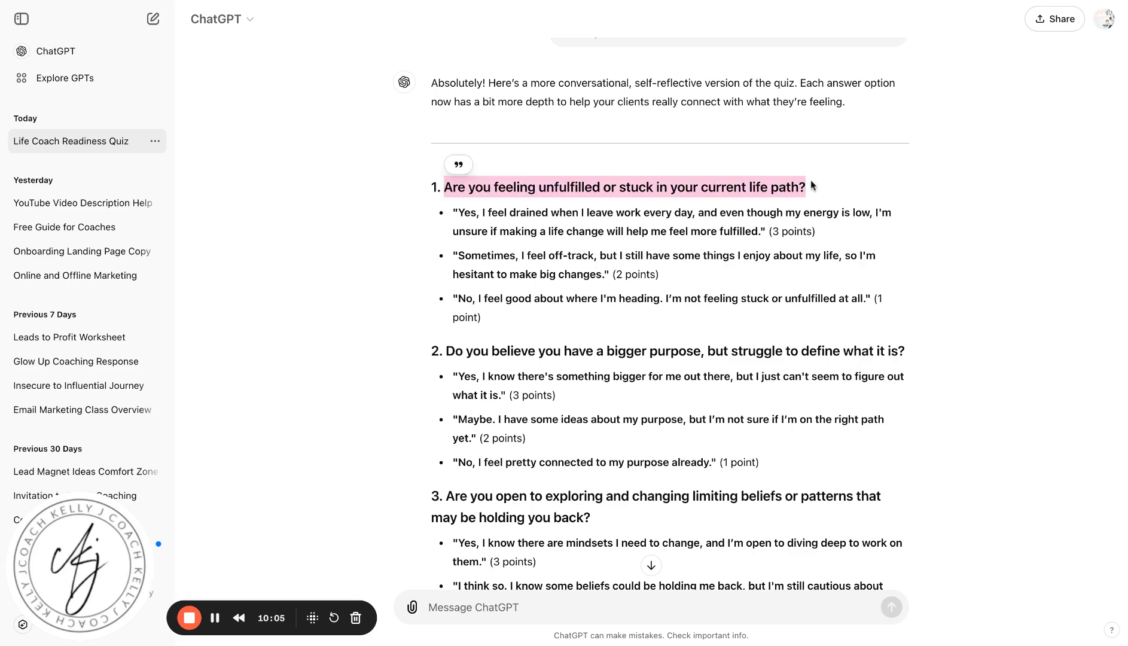
click(491, 0)
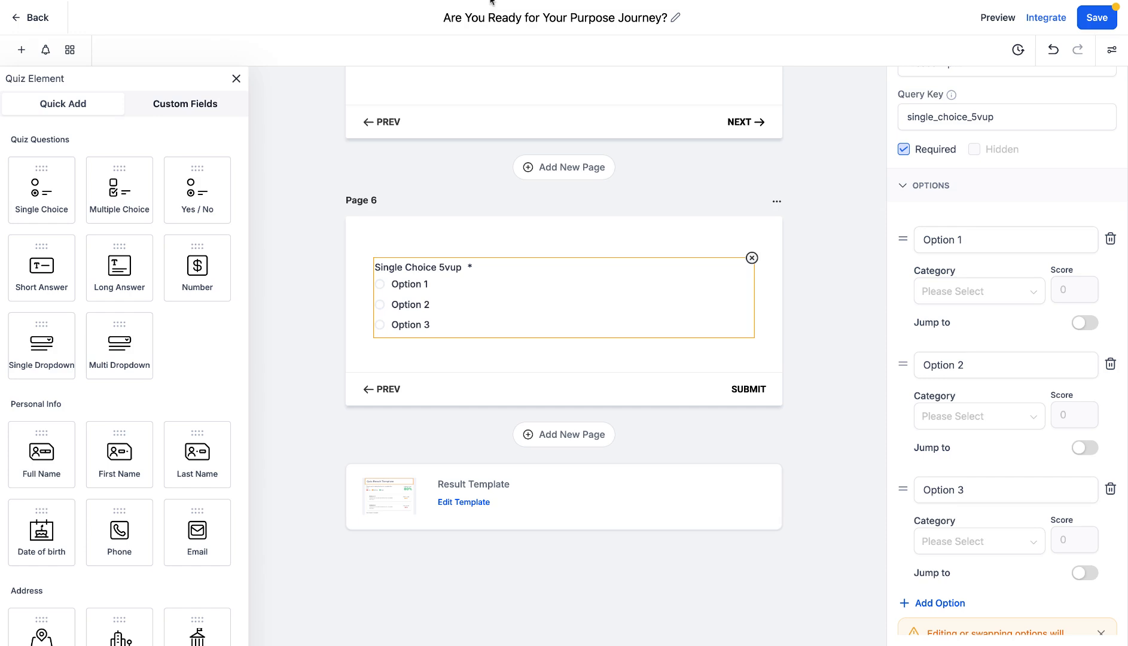
double_click(978, 127)
triple_click(957, 167)
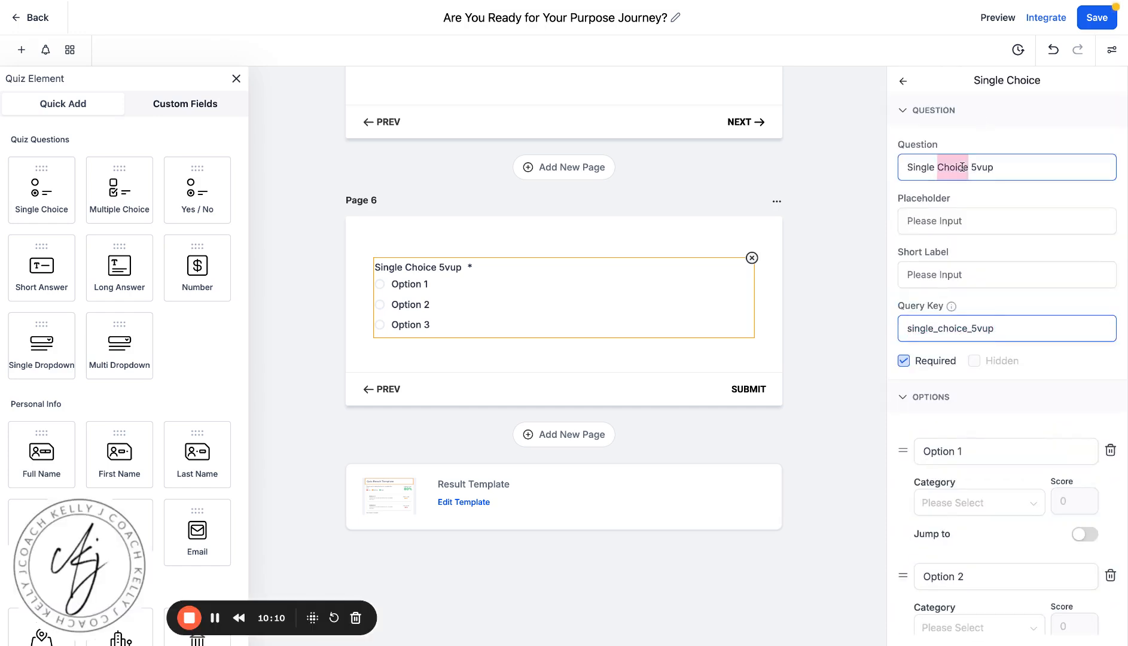
key(ctrl+v)
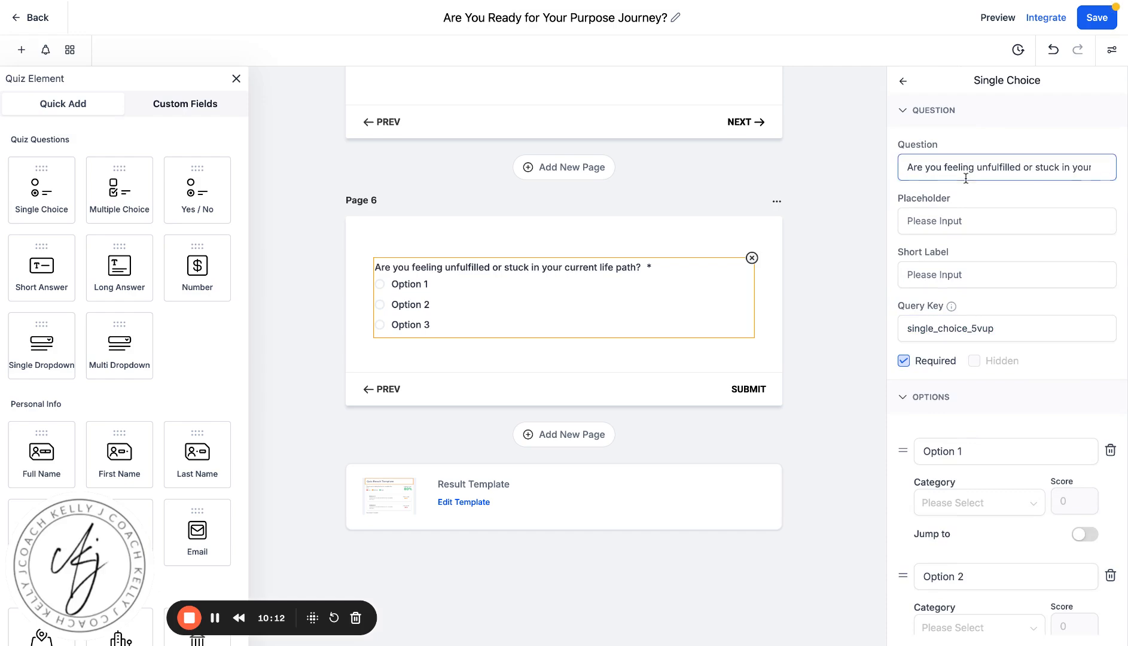
- Replace Option 1 with the full 3-point answer to question 1 from ChatGPT, beginning "Yes, I feel drained when I leave work every day"
click(931, 273)
scroll(957, 272, down, 2)
scroll(957, 272, down, 3)
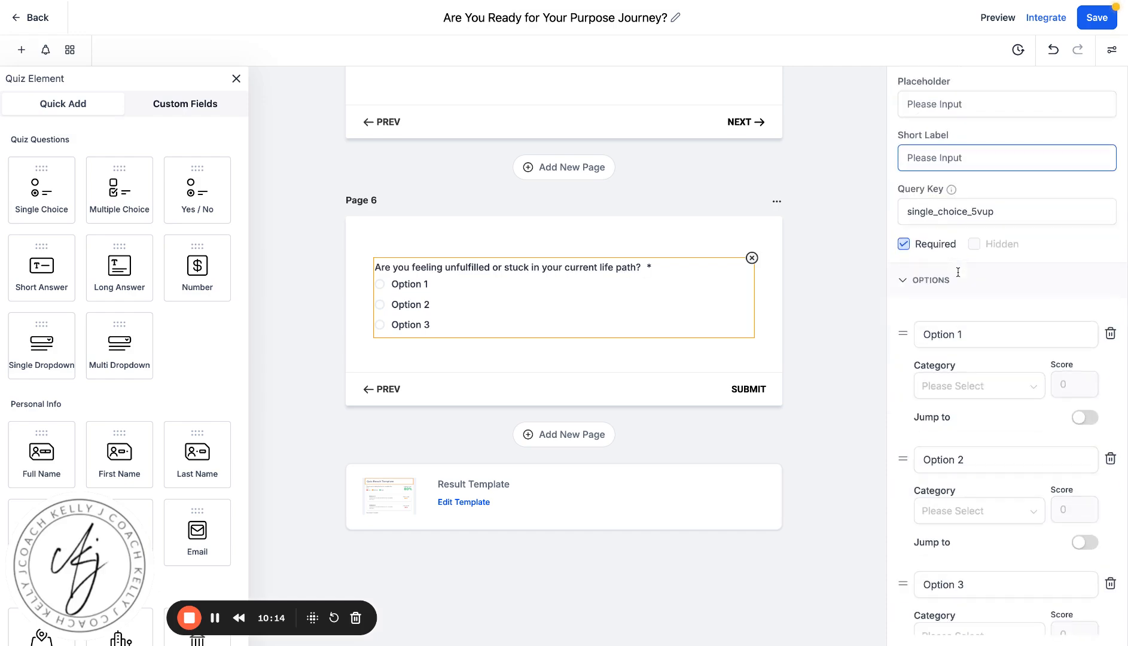
click(586, 1)
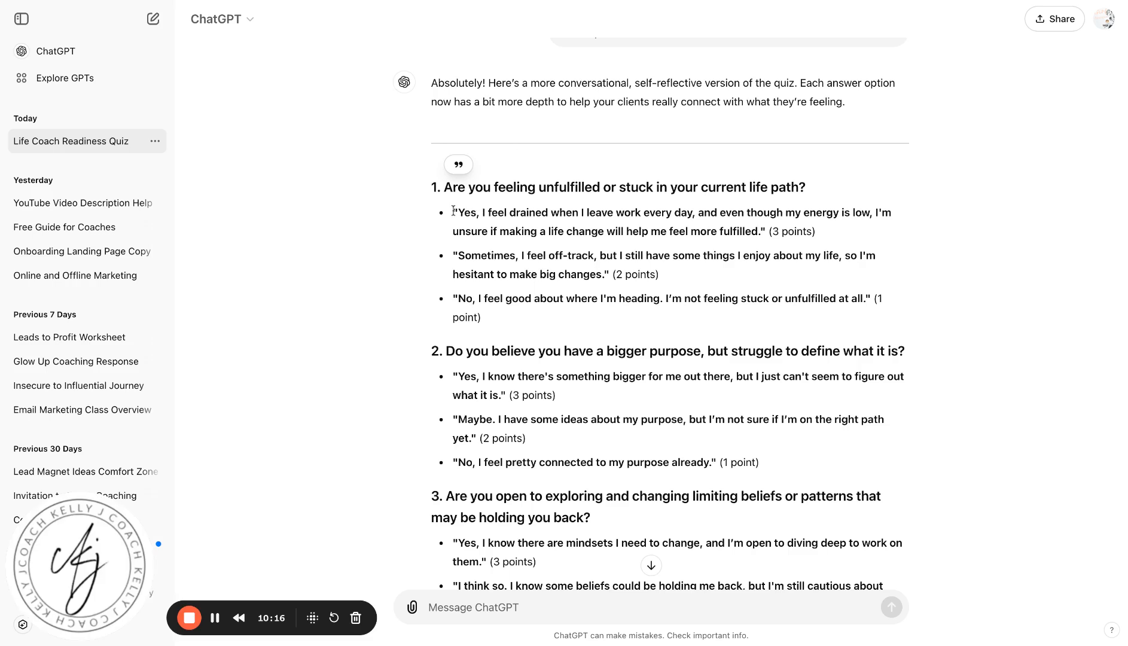
drag(452, 211, 764, 227)
key(ctrl+c)
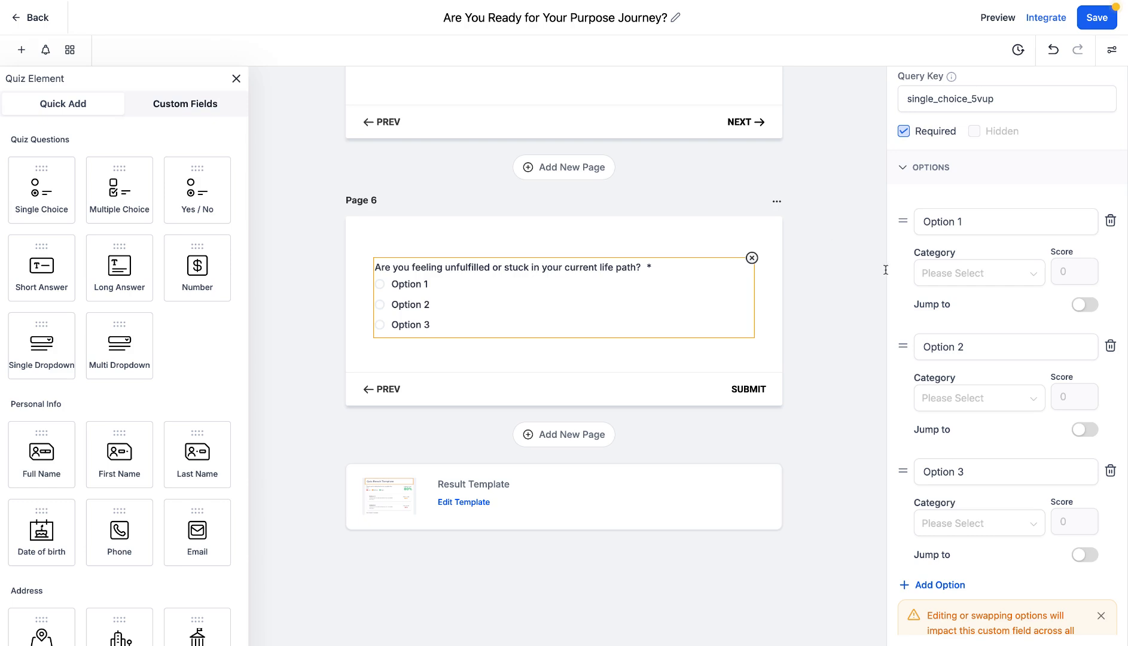
triple_click(954, 221)
text(v)
key(BackSpace)
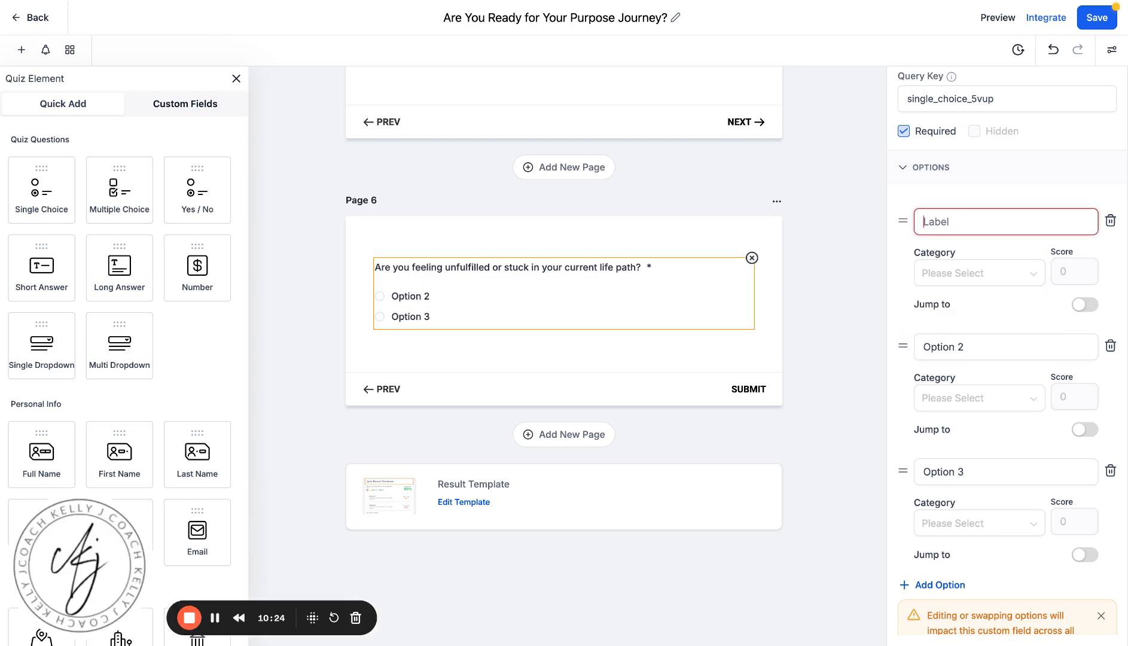
key(ctrl+v)
click(944, 188)
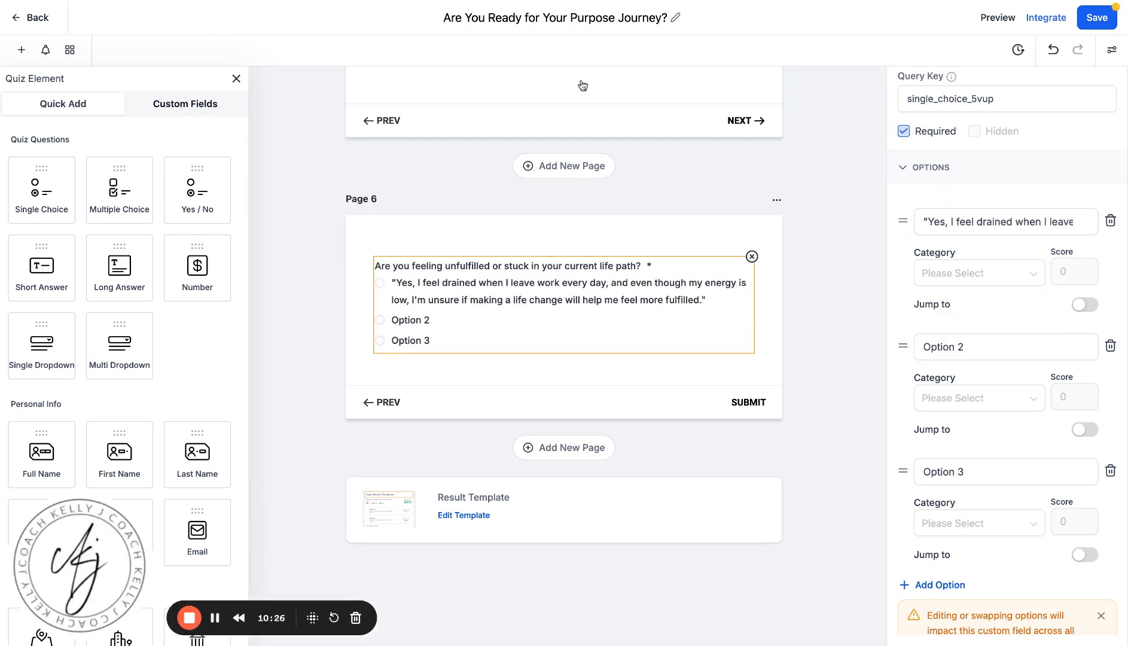
- Check the first answer's points in ChatGPT, then set that option's category to Overall Only and its score to 3
click(404, 2)
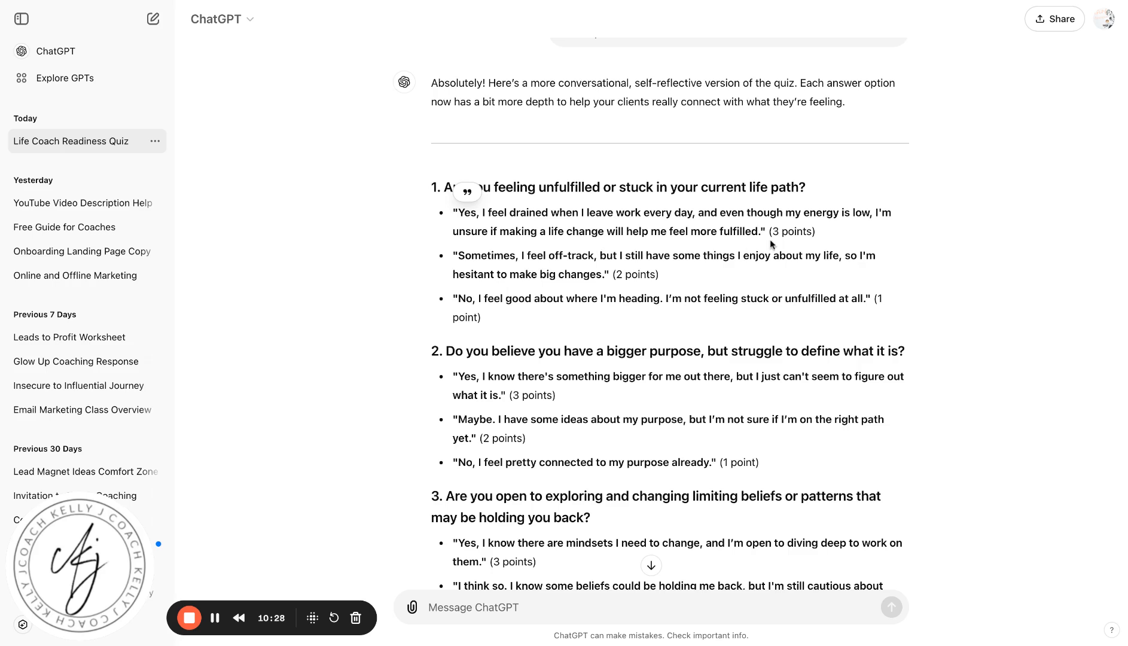
drag(769, 233, 823, 237)
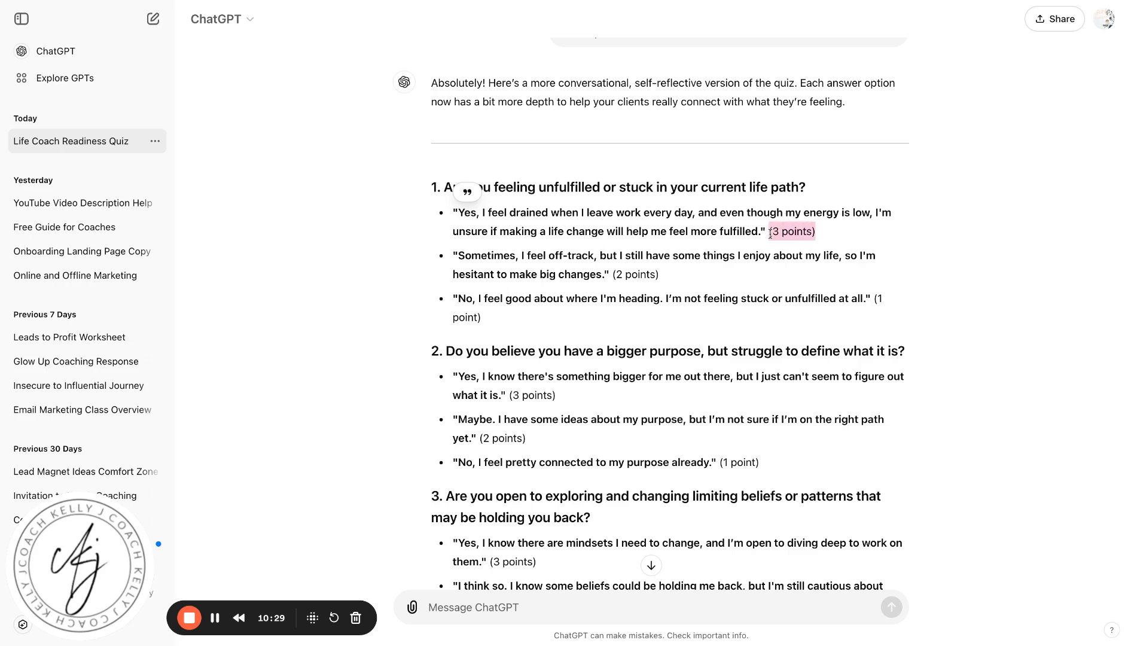
click(585, 3)
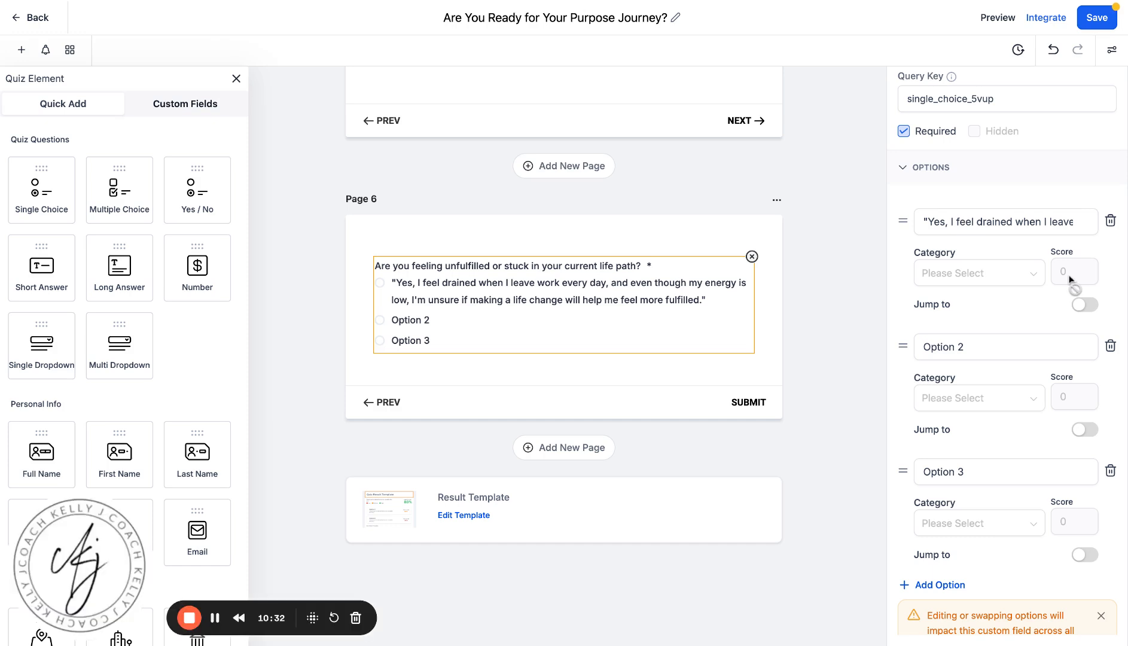
click(1017, 277)
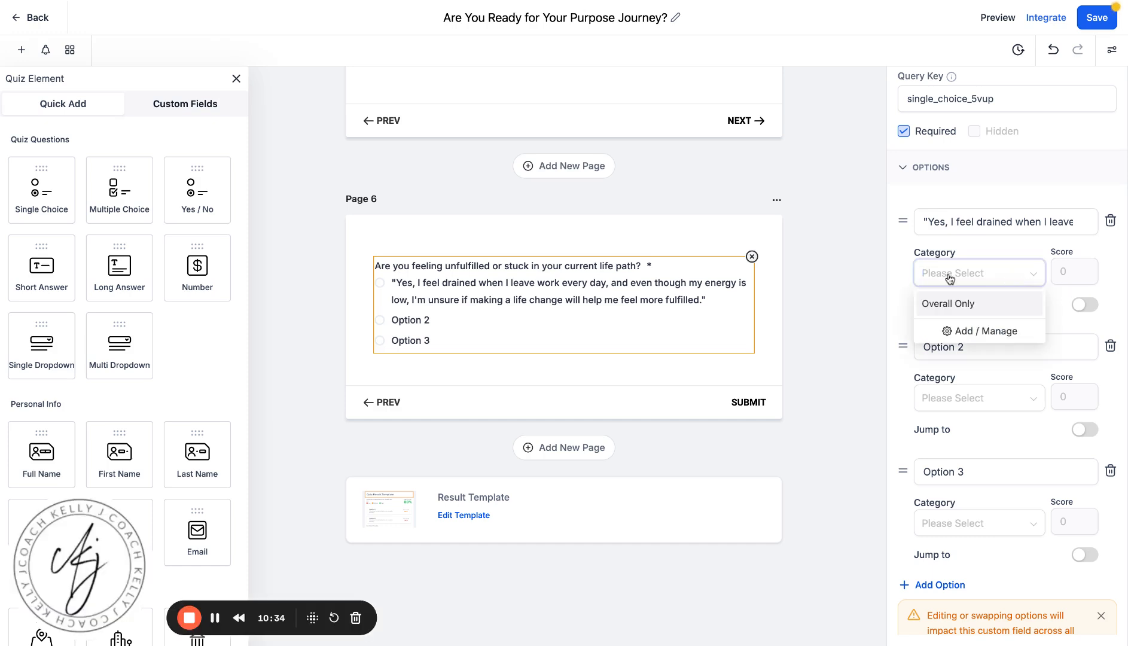
click(967, 305)
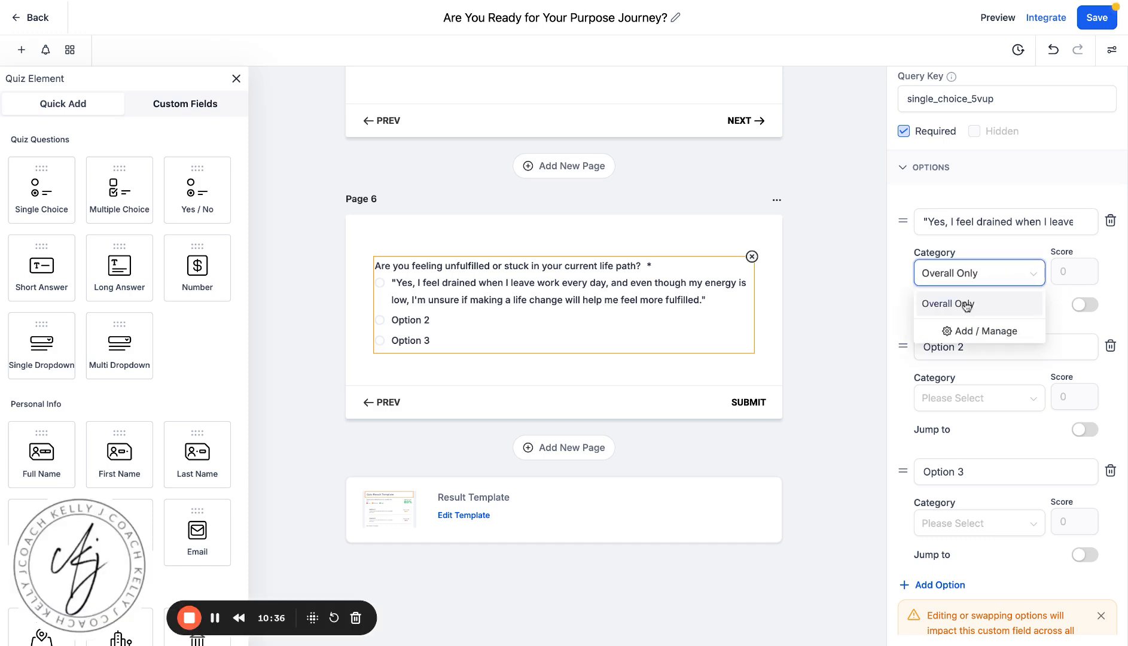
click(1065, 269)
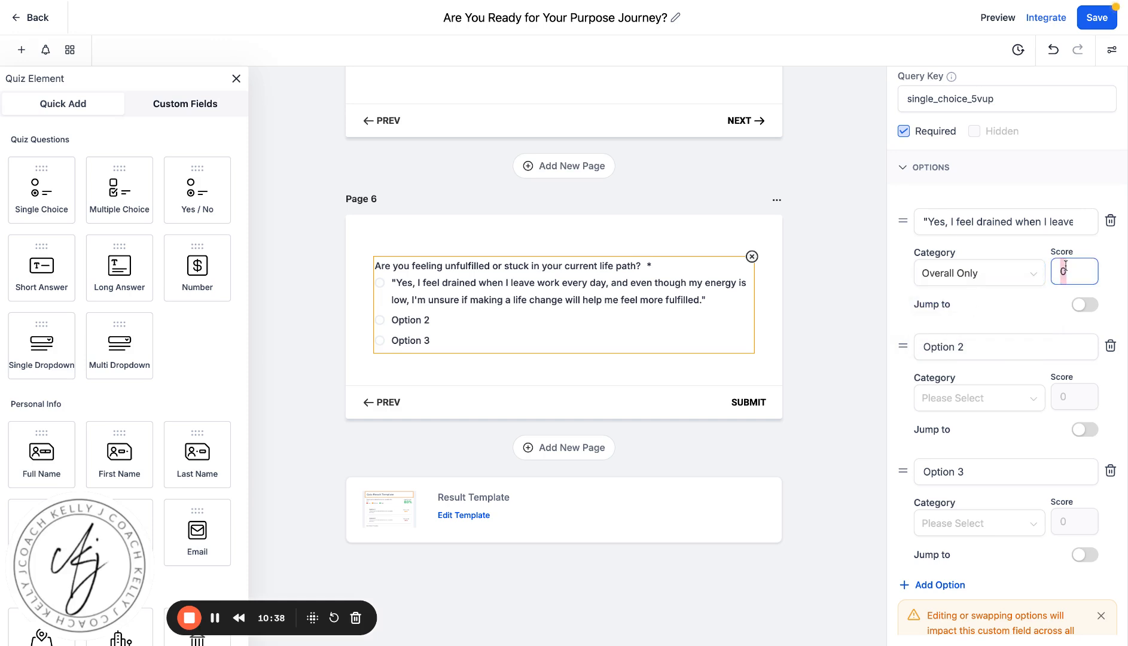
text(3)
click(1036, 250)
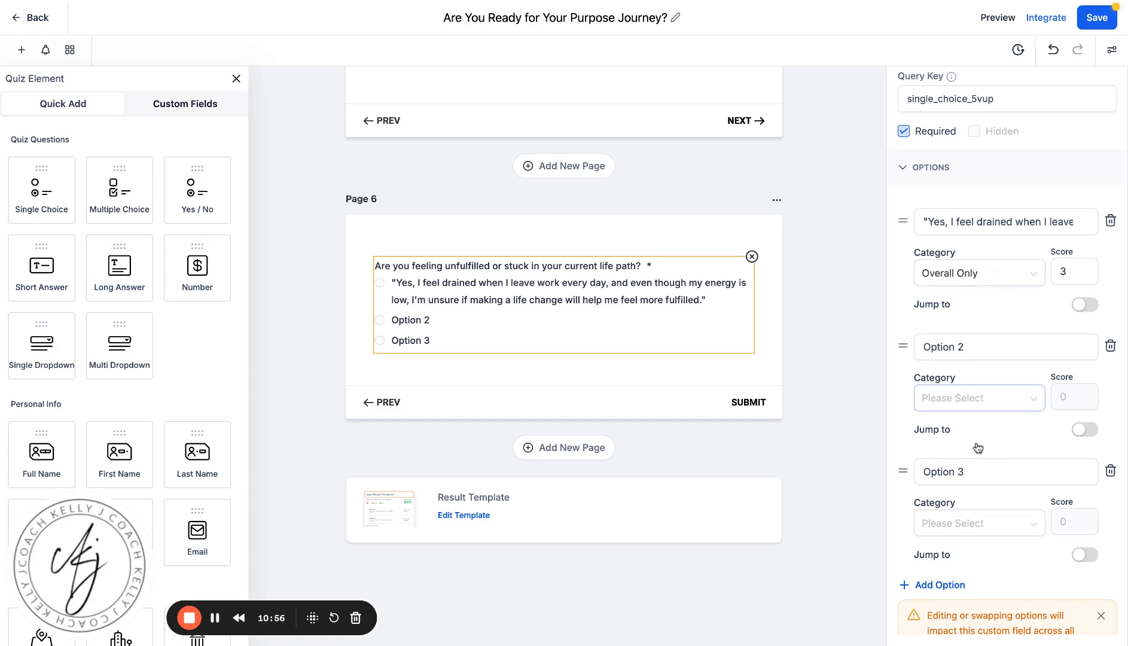
- Replace Option 2 with the full 2-point answer to question 1 from ChatGPT, beginning "Sometimes, I feel off-track"
click(589, 1)
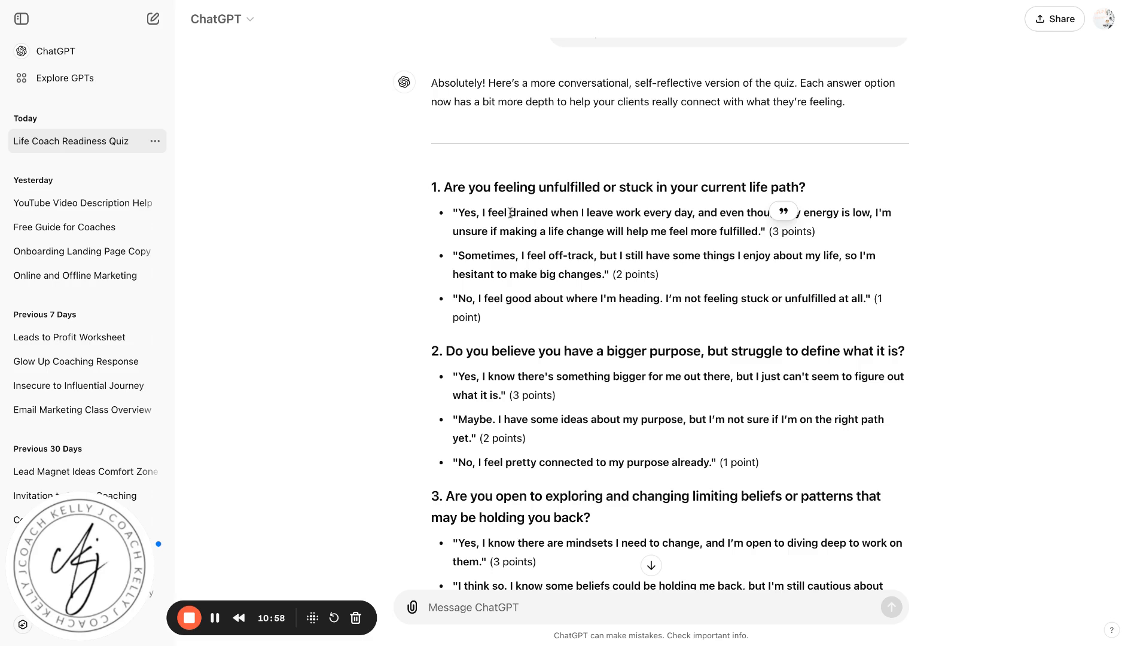
drag(453, 257, 612, 267)
key(super+c)
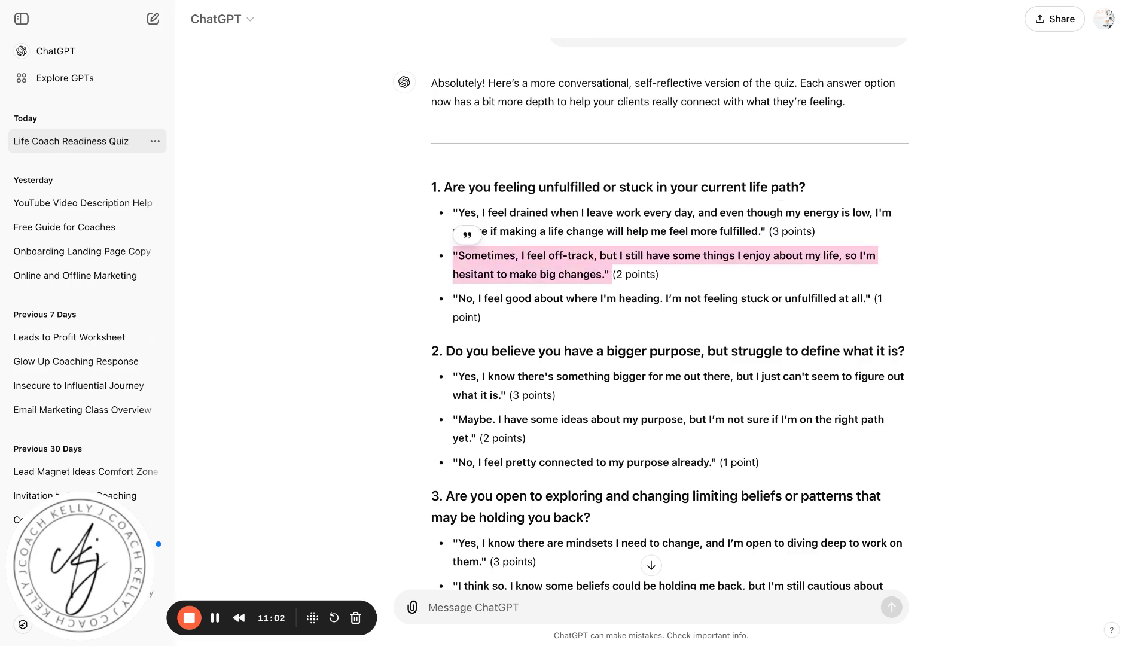
key(ctrl+shift+Tab)
triple_click(975, 352)
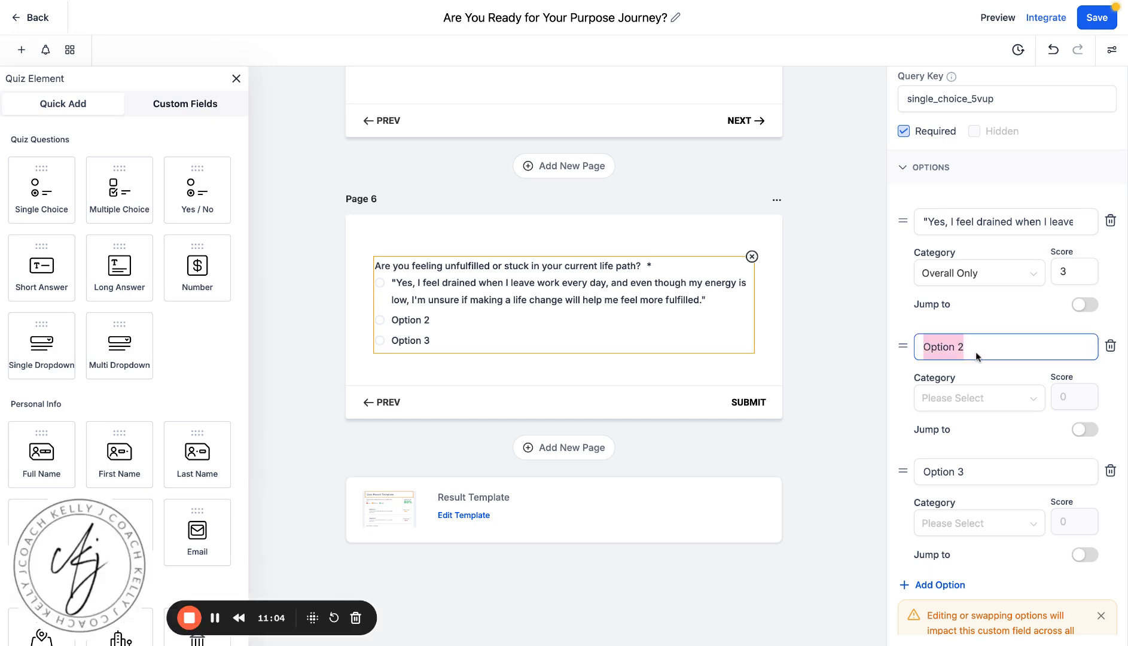
key(super+v)
- Set the second answer option's category to Overall Only and its score to 2
click(970, 398)
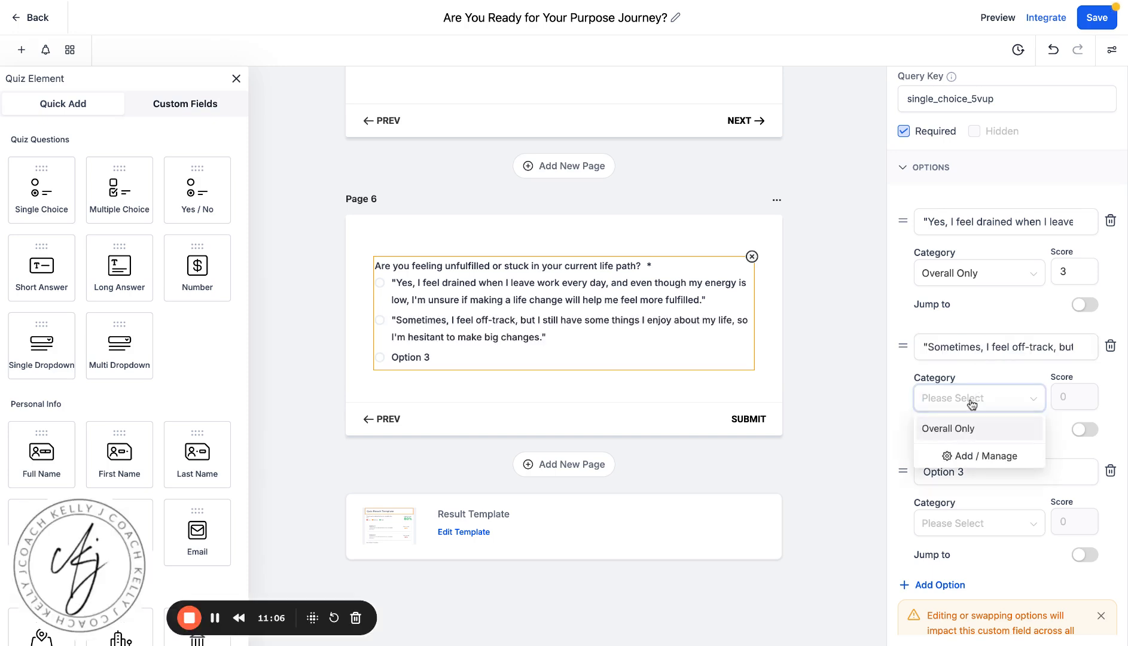
click(973, 430)
click(1064, 396)
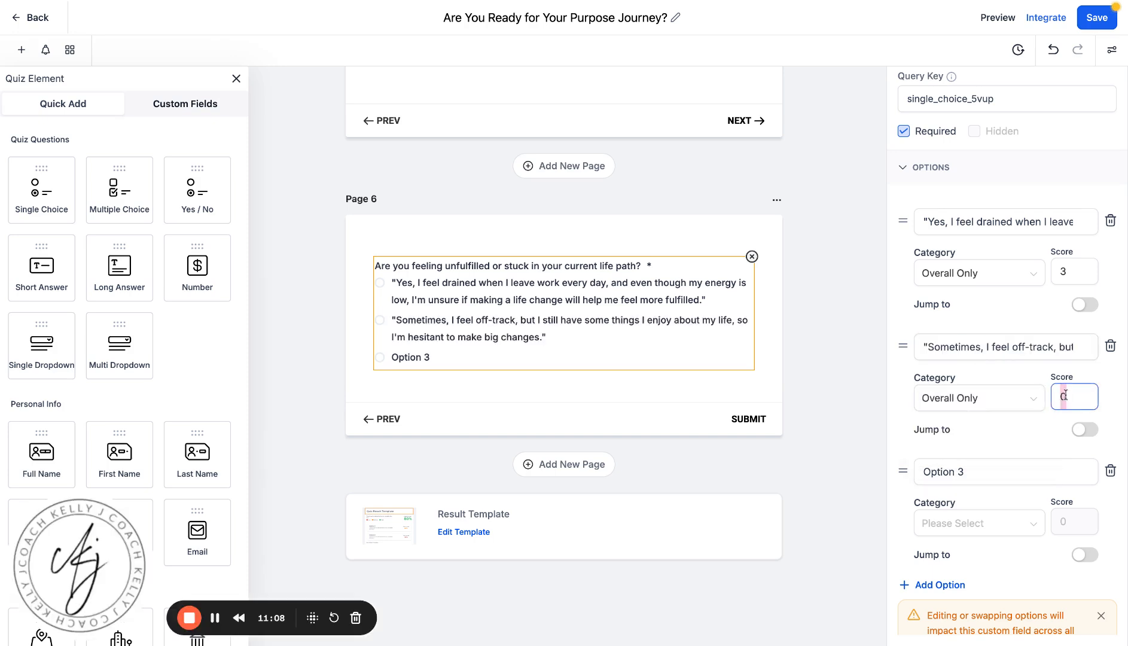
text(2)
click(1022, 376)
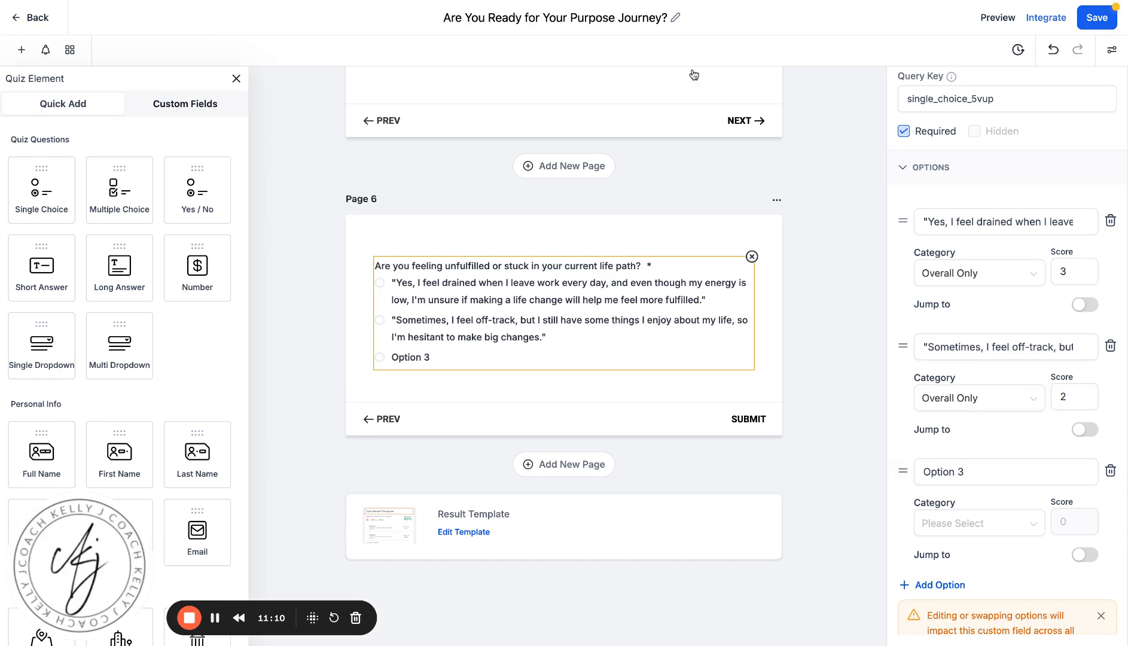
- Replace Option 3 with ChatGPT's answer "No, I feel good about where I'm heading. I'm not feeling stuck or unfulfilled at all."
click(638, 0)
drag(453, 299, 871, 299)
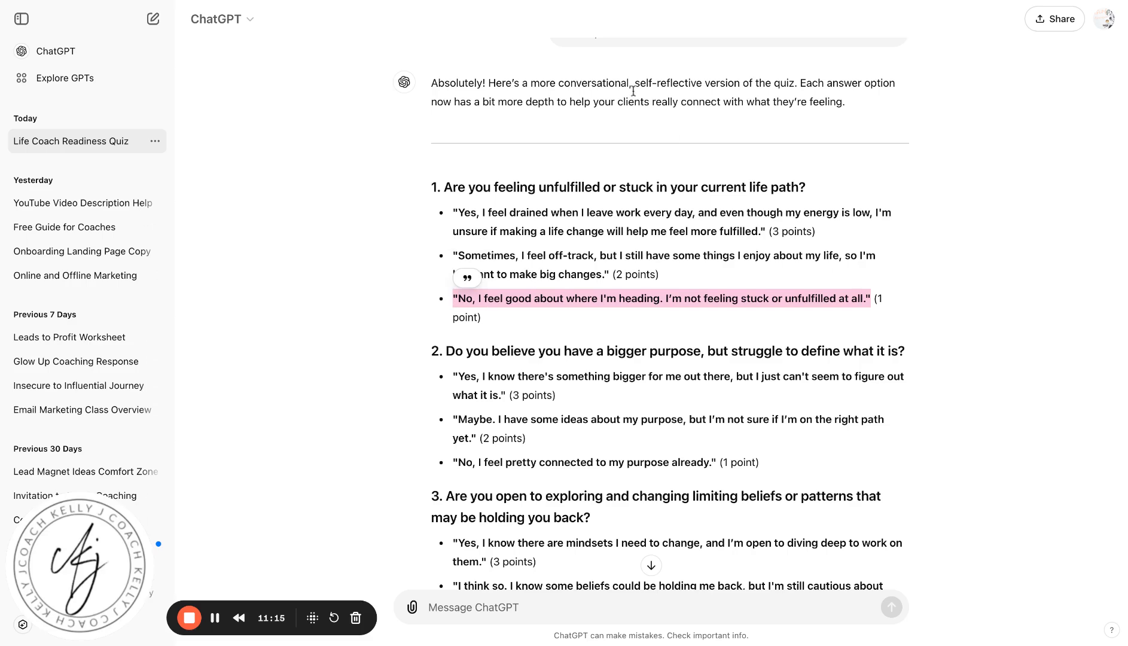
click(543, 2)
triple_click(972, 471)
text("No, I feel good about where I'm heading. I’m not feeling stuck or unfulfilled at all.")
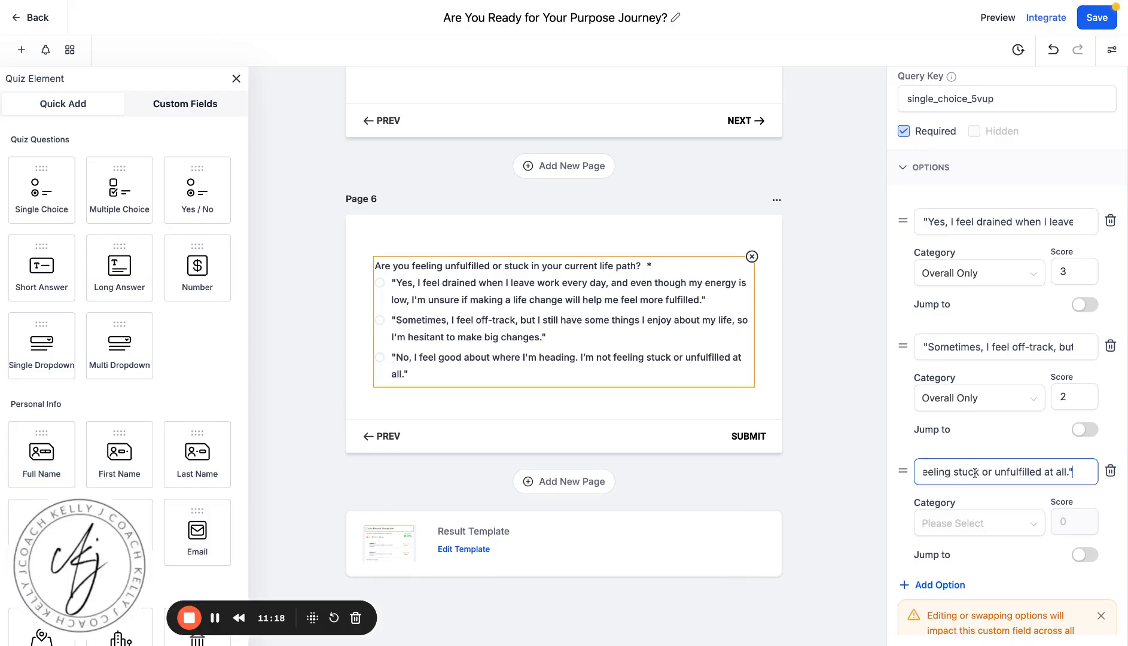
- Set the third answer option's category to Overall Only and its score to 1
click(975, 520)
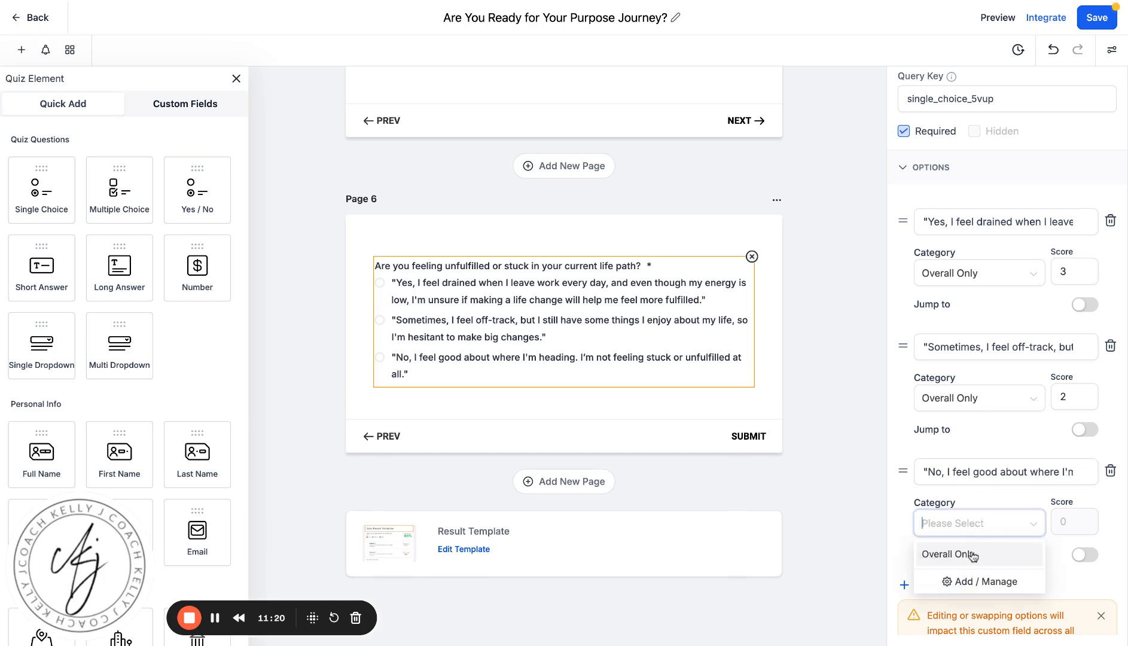
click(972, 555)
click(1067, 522)
text(1)
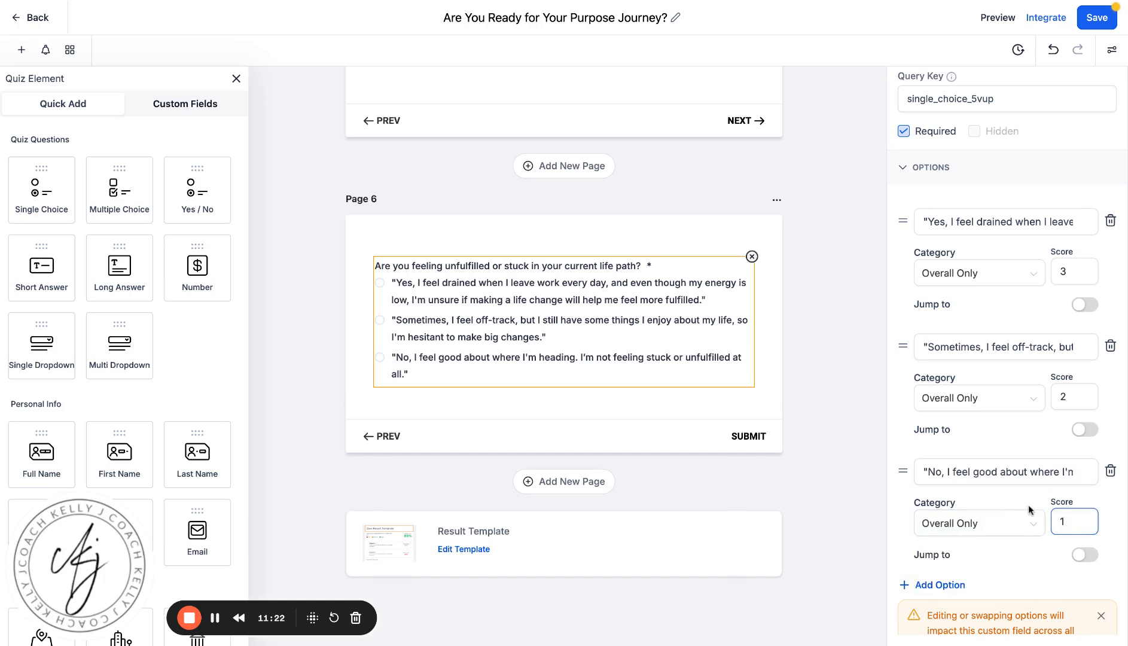
- Check the end of the question's option settings and save the quiz
scroll(1025, 506, down, 1)
scroll(1025, 502, down, 3)
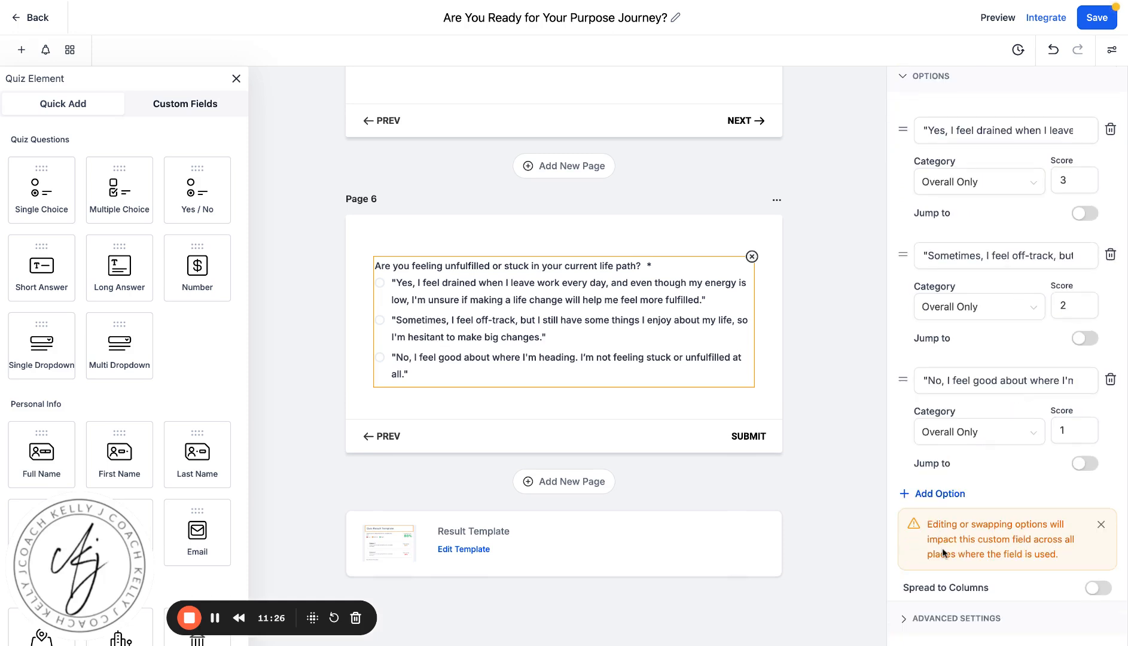
click(1095, 18)
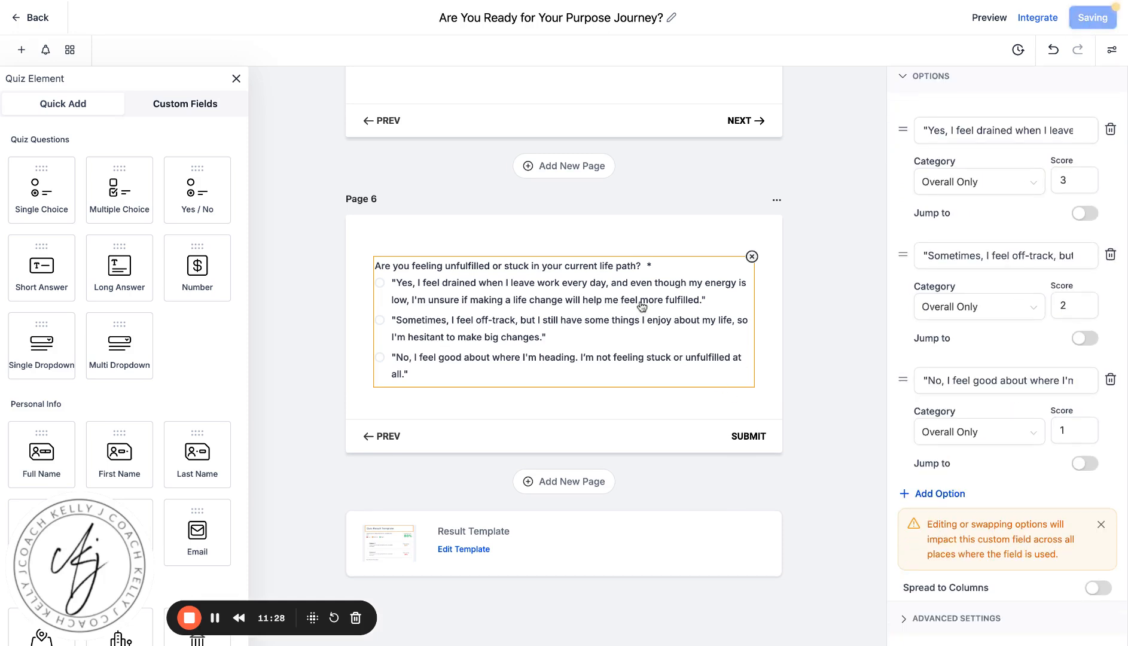
- Review the single-choice question's advanced settings, then close its settings and return to the Page 6 layout
click(917, 622)
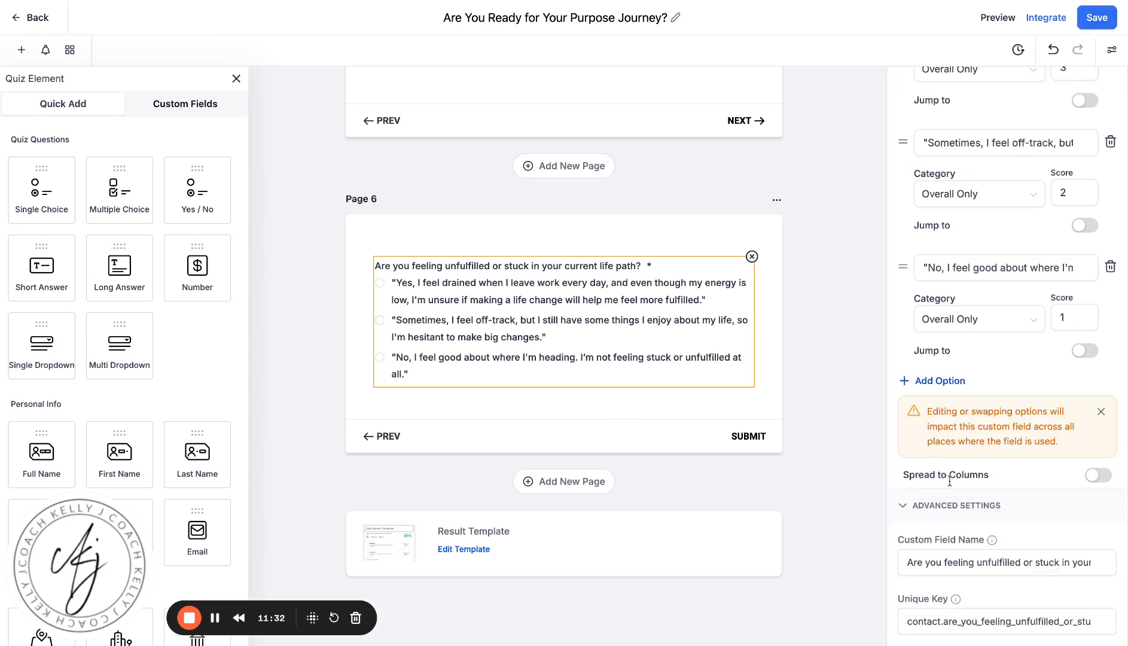
scroll(1008, 359, up, 7)
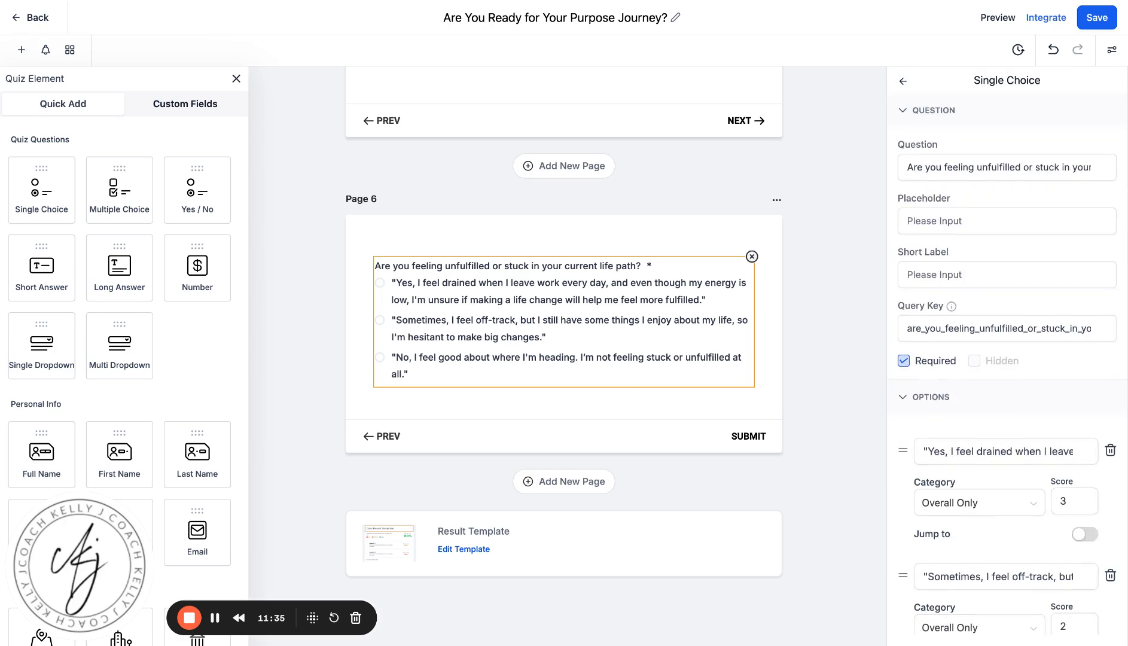
click(908, 112)
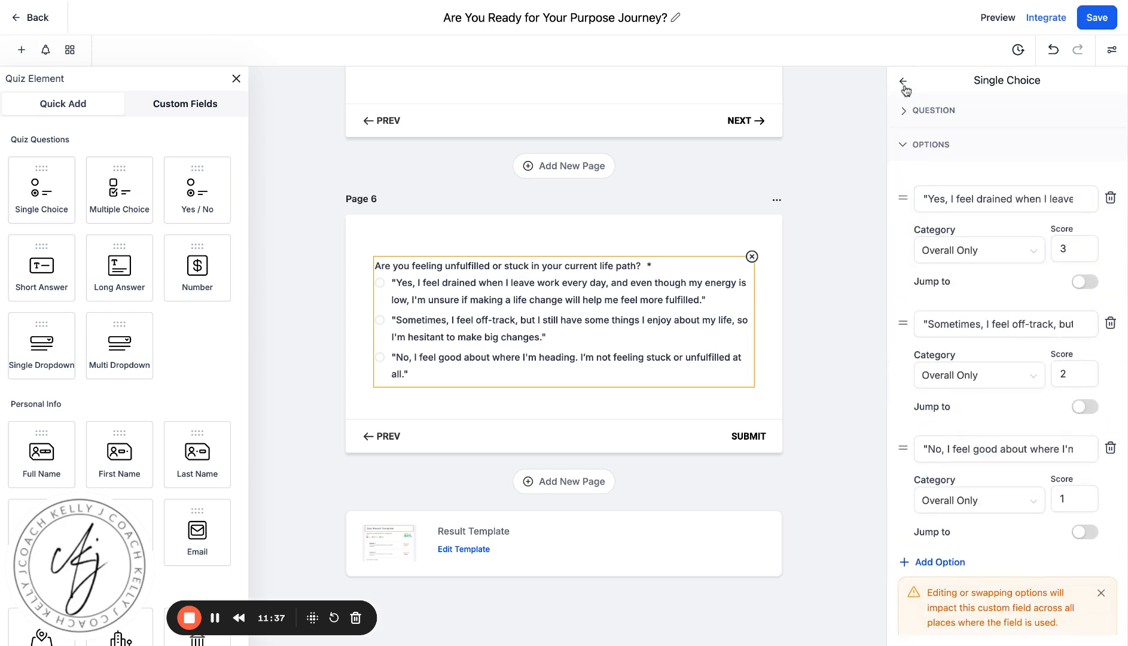
click(904, 84)
scroll(592, 410, down, 2)
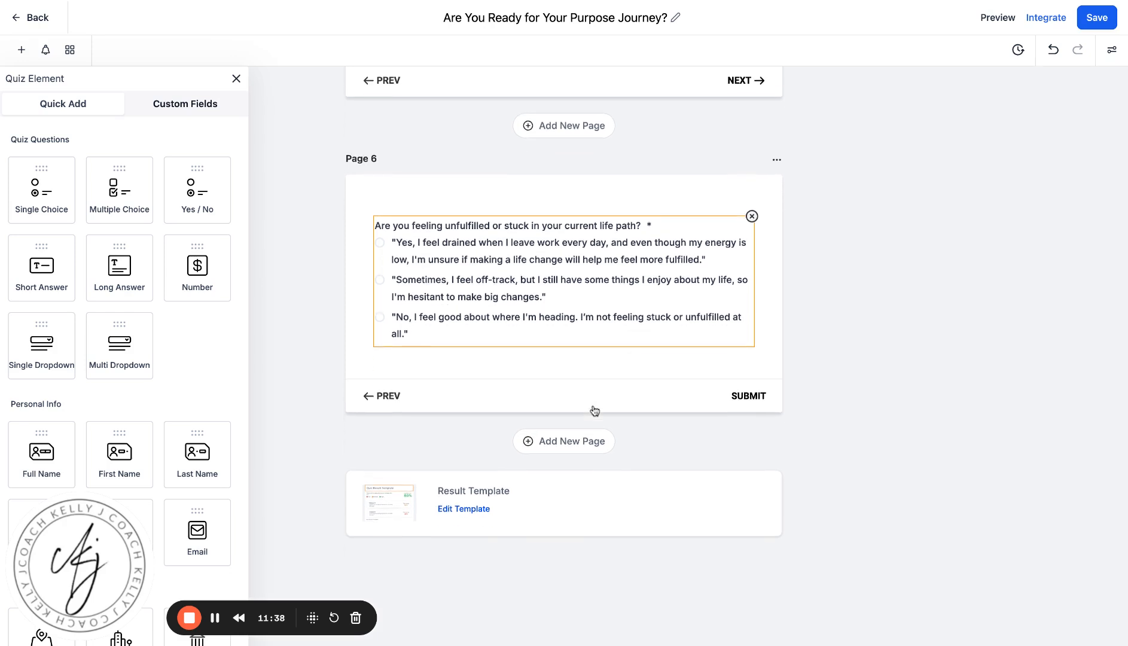